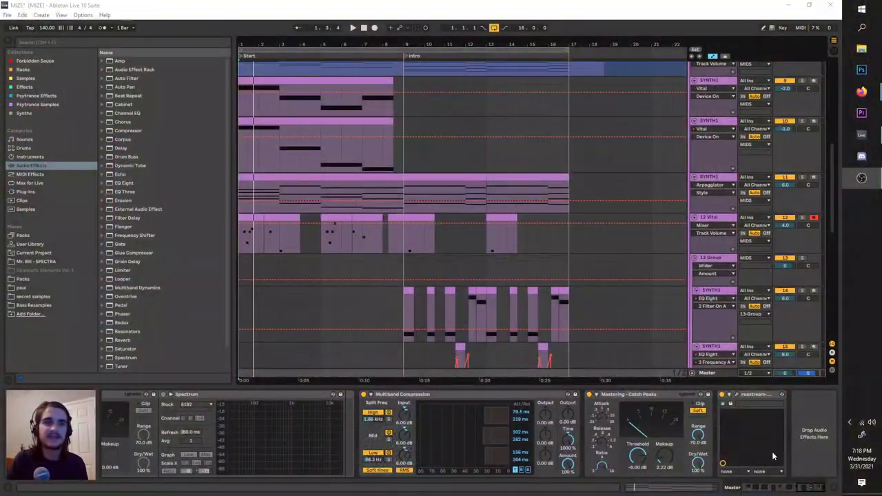
- Play the arrangement from the start into the intro, viewing the SYNTH1 tracks in the MIDS group, and stop playback
{"action": "left_click", "coordinate": [351, 29]}
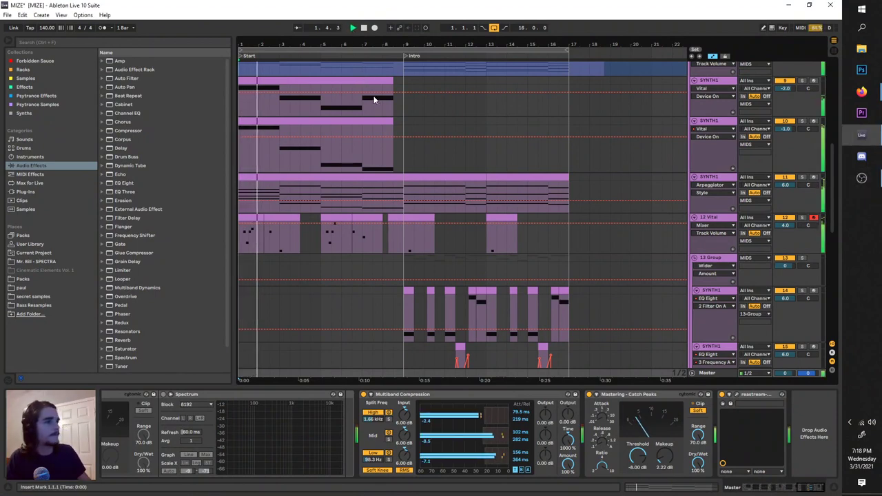
{"action": "scroll", "coordinate": [377, 137], "scroll_direction": "up", "scroll_amount": 2}
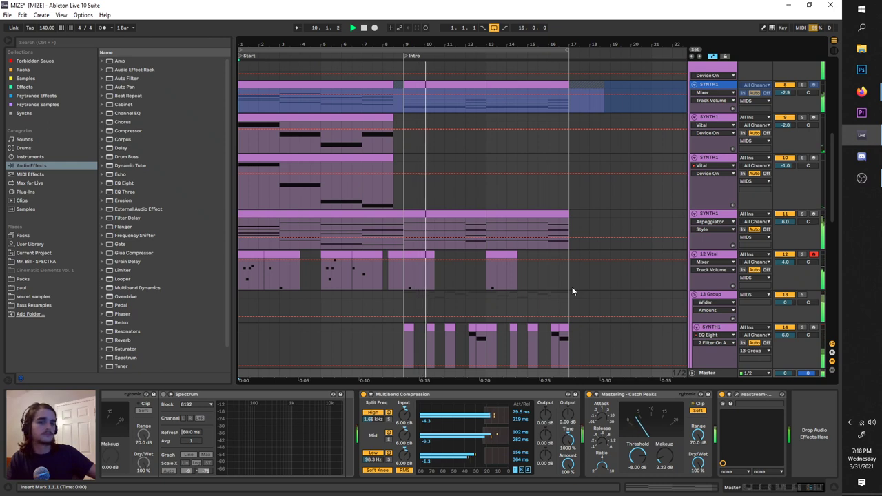
{"action": "left_click", "coordinate": [726, 295]}
{"action": "left_click", "coordinate": [727, 327]}
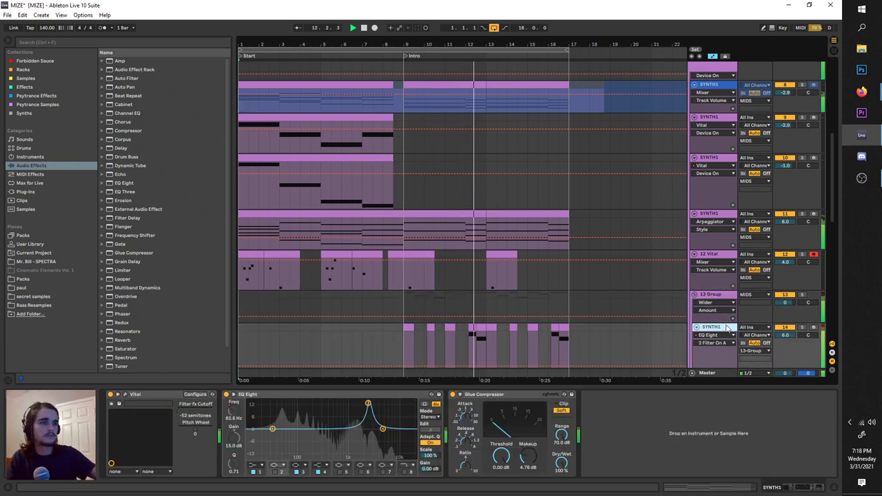
{"action": "scroll", "coordinate": [571, 264], "scroll_direction": "down", "scroll_amount": 4}
{"action": "scroll", "coordinate": [568, 264], "scroll_direction": "down", "scroll_amount": 3}
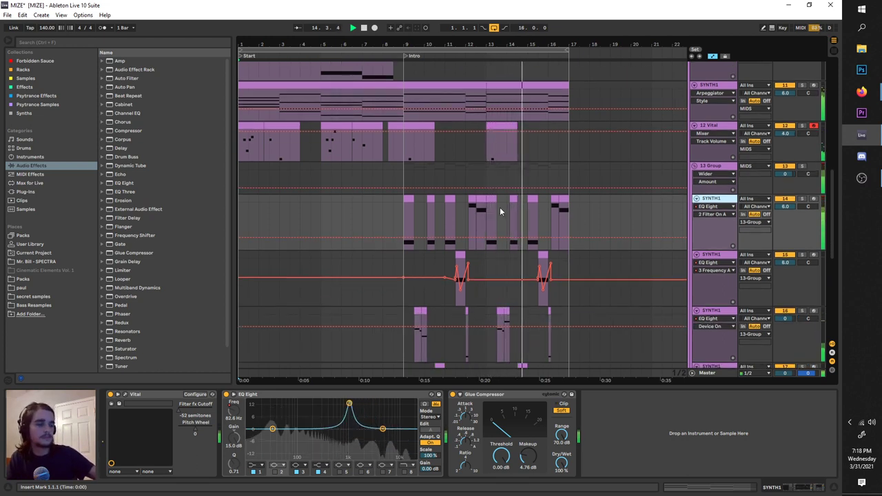
{"action": "left_click", "coordinate": [365, 28]}
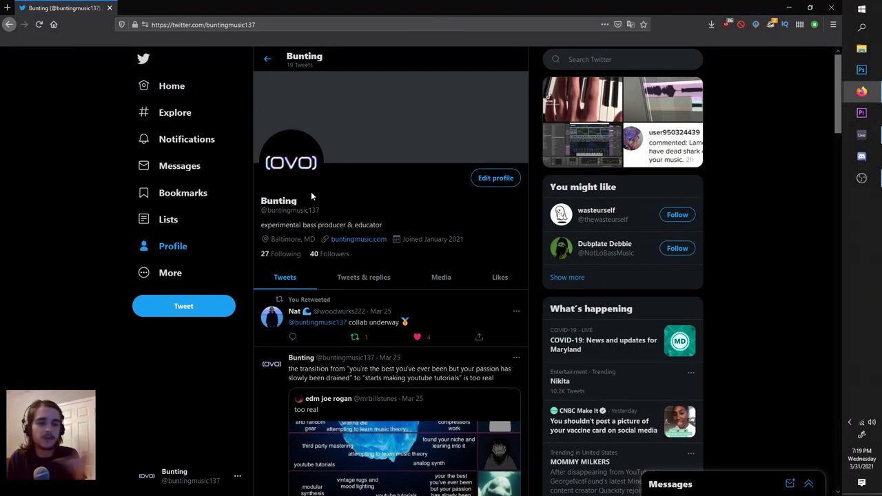
- Post a tweet reading "mm taccy bell" from the Twitter profile in Firefox and return to Ableton Live
{"action": "left_click", "coordinate": [201, 308]}
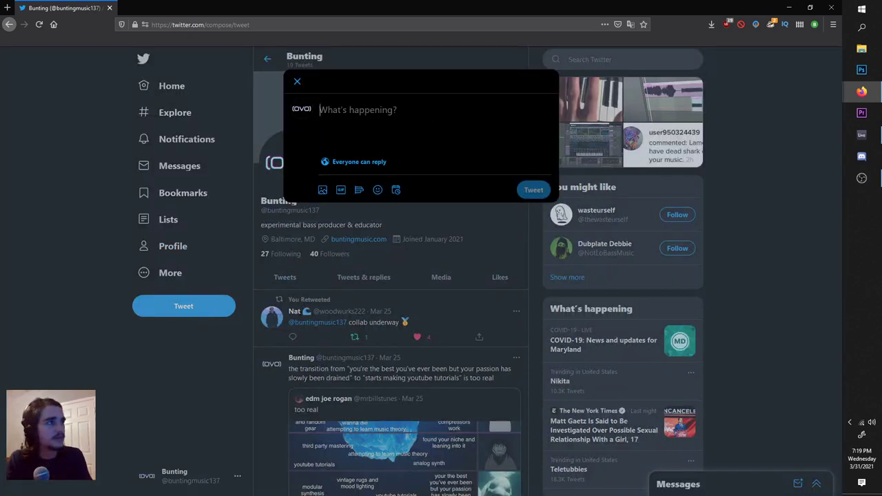
{"action": "type", "text": "mm taccy bell"}
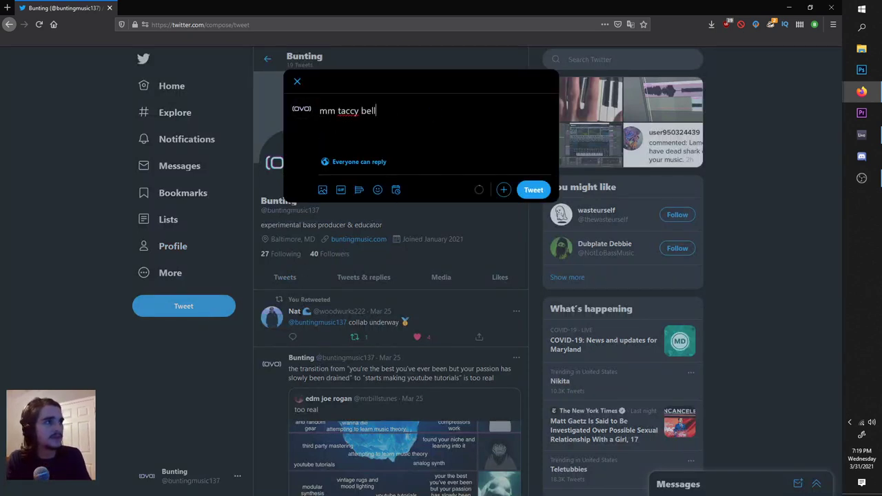
{"action": "left_click", "coordinate": [534, 191]}
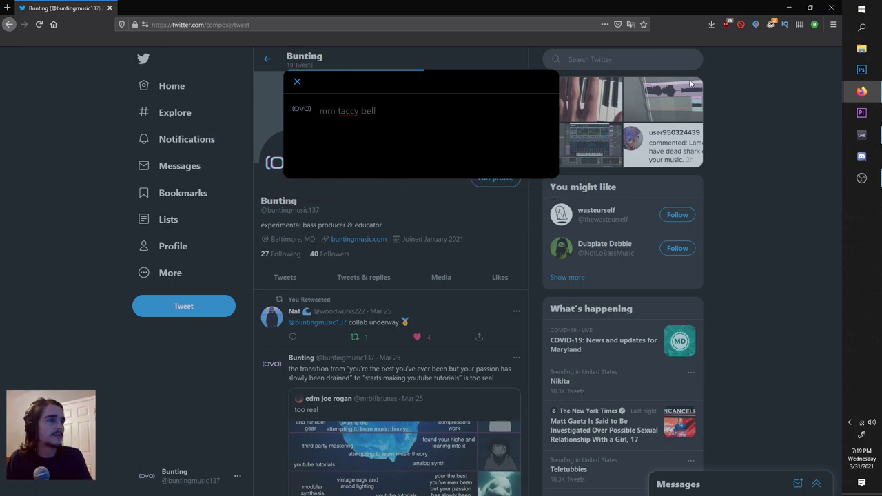
{"action": "left_click", "coordinate": [824, 8]}
- Solo the first SYNTH1 track in the MIDS group and audition it briefly
{"action": "scroll", "coordinate": [350, 160], "scroll_direction": "up", "scroll_amount": 5}
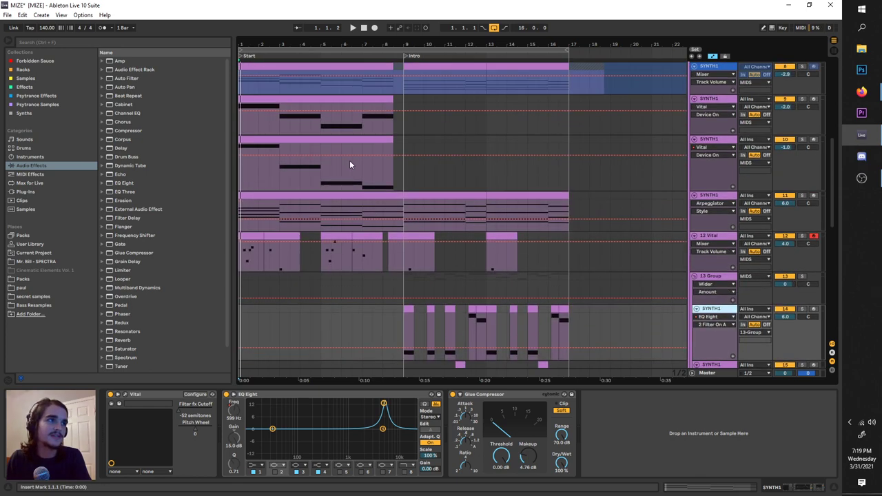
{"action": "scroll", "coordinate": [324, 166], "scroll_direction": "up", "scroll_amount": 2}
{"action": "scroll", "coordinate": [317, 162], "scroll_direction": "left", "scroll_amount": 3}
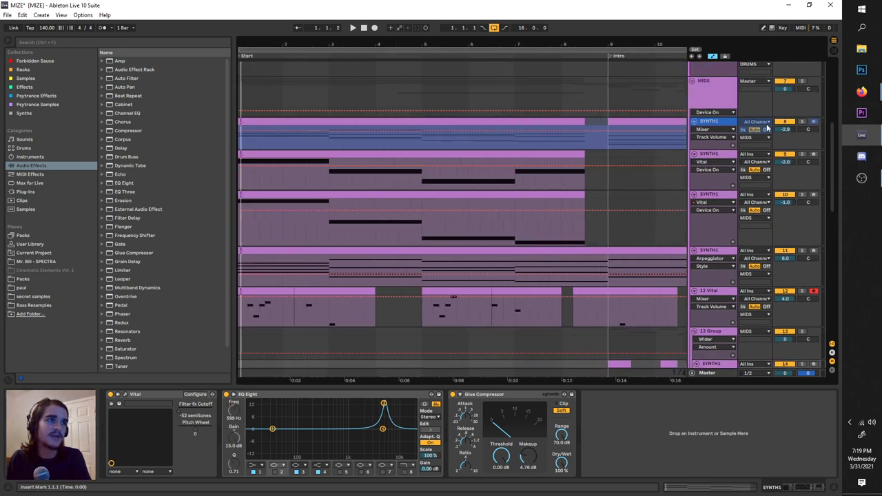
{"action": "left_click", "coordinate": [800, 121]}
{"action": "key", "text": "space"}
{"action": "key", "text": "space"}
- Unsolo and unfreeze the first SYNTH1 track in the MIDS group
{"action": "scroll", "coordinate": [616, 143], "scroll_direction": "up", "scroll_amount": 2}
{"action": "left_click", "coordinate": [722, 178]}
{"action": "scroll", "coordinate": [523, 174], "scroll_direction": "down", "scroll_amount": 3}
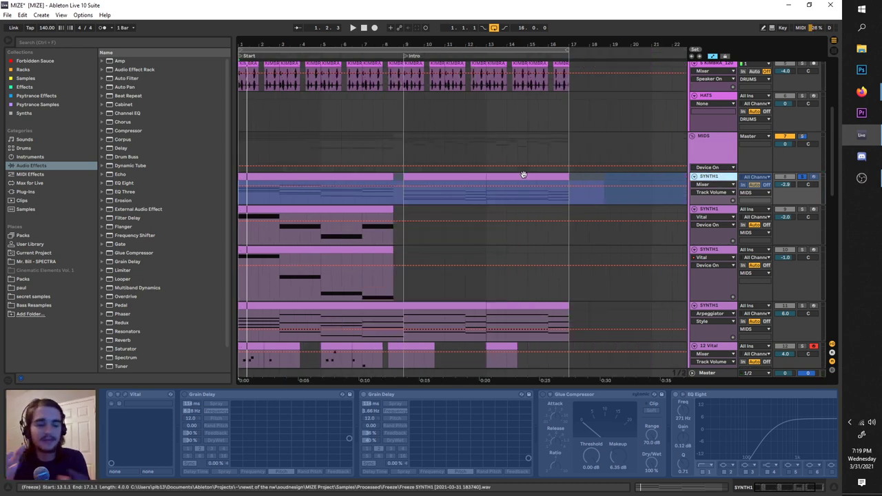
{"action": "scroll", "coordinate": [517, 218], "scroll_direction": "down", "scroll_amount": 6}
{"action": "left_click", "coordinate": [405, 269]}
{"action": "scroll", "coordinate": [404, 264], "scroll_direction": "up", "scroll_amount": 6}
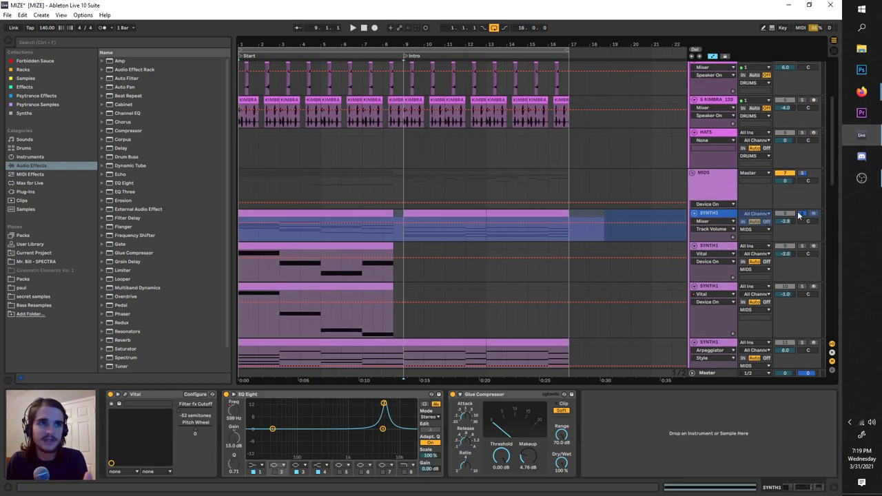
{"action": "left_click", "coordinate": [799, 215]}
{"action": "right_click", "coordinate": [720, 213]}
{"action": "left_click", "coordinate": [739, 269]}
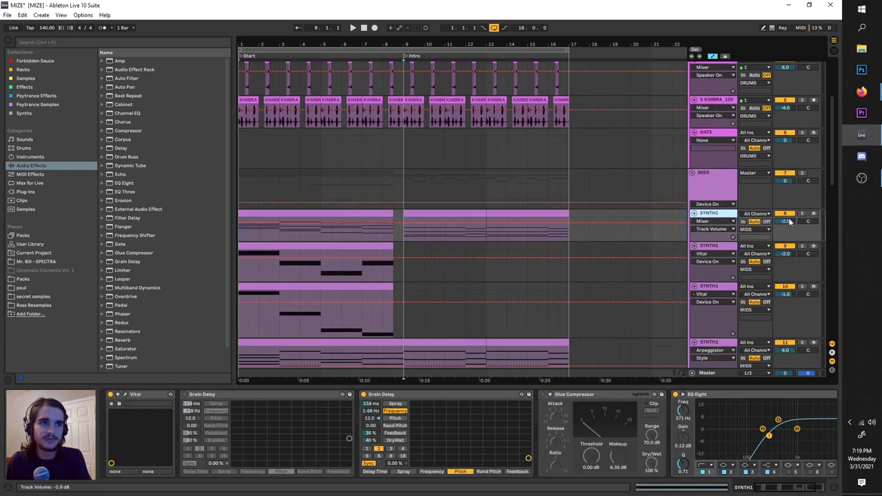
- Solo the unfrozen SYNTH1 track and bypass its second Grain Delay and EQ Eight during playback
{"action": "key", "text": "space"}
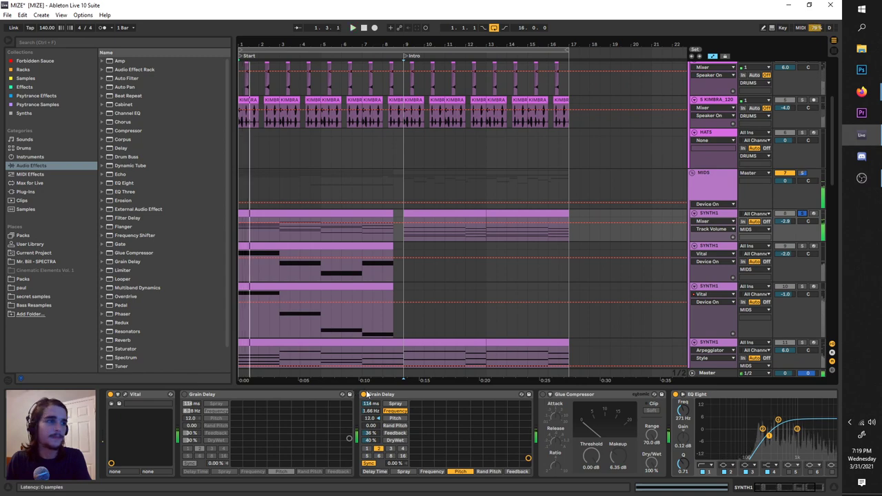
{"action": "scroll", "coordinate": [410, 415], "scroll_direction": "right", "scroll_amount": 3}
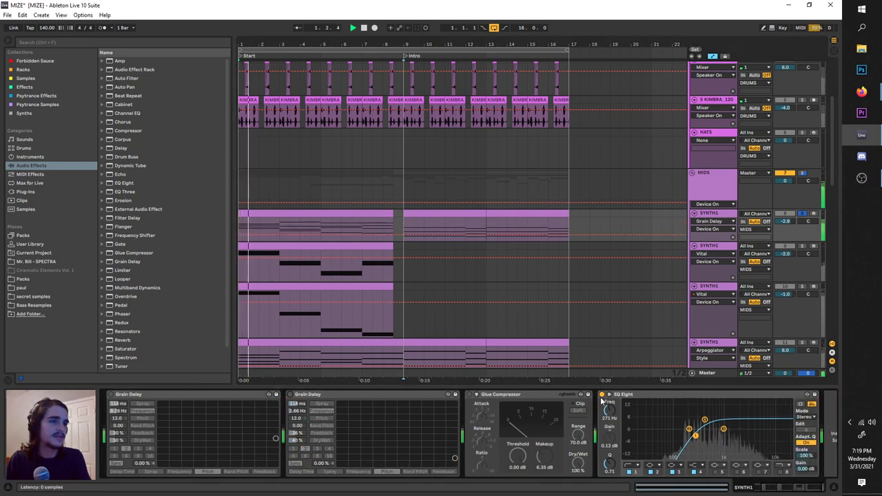
{"action": "scroll", "coordinate": [329, 412], "scroll_direction": "left", "scroll_amount": 3}
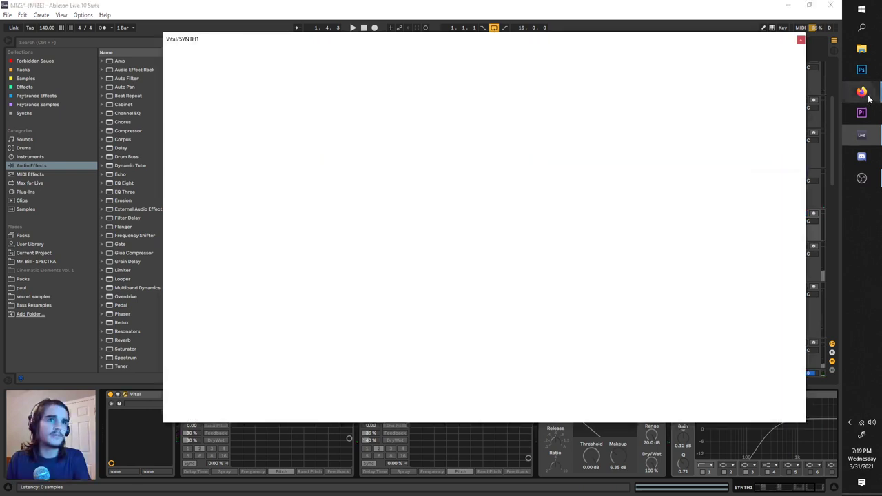
- Play a short part of the track "Someday" on SoundCloud in Firefox and return to Ableton Live
{"action": "mouse_move", "coordinate": [868, 97]}
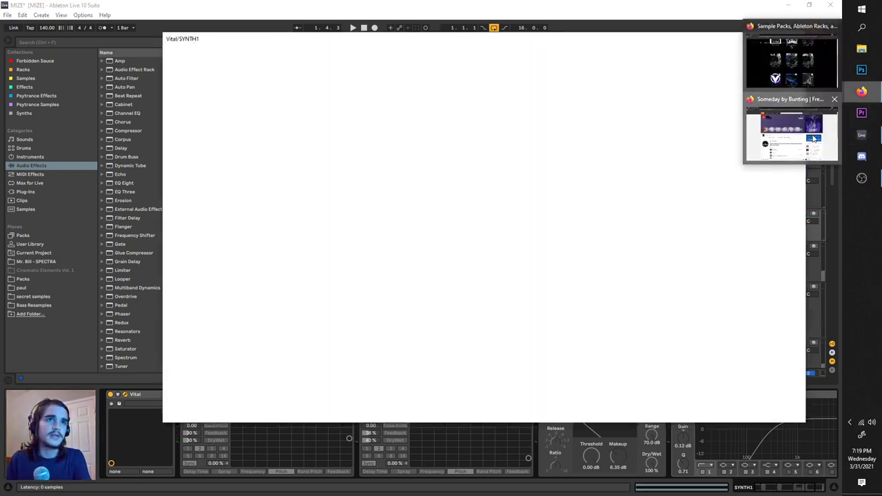
{"action": "left_click", "coordinate": [813, 137]}
{"action": "left_click", "coordinate": [166, 98]}
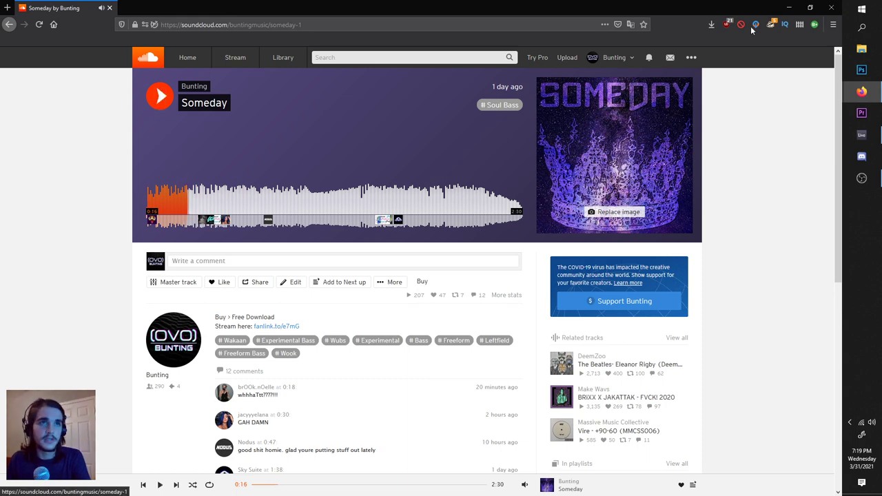
{"action": "left_click", "coordinate": [789, 7]}
- Reset the Vital instrument on SYNTH1 to the Init Preset and briefly uncover the track's MIDI clips behind the plugin window
{"action": "left_click_drag", "start_coordinate": [752, 39], "coordinate": [709, 34]}
{"action": "key", "text": "space"}
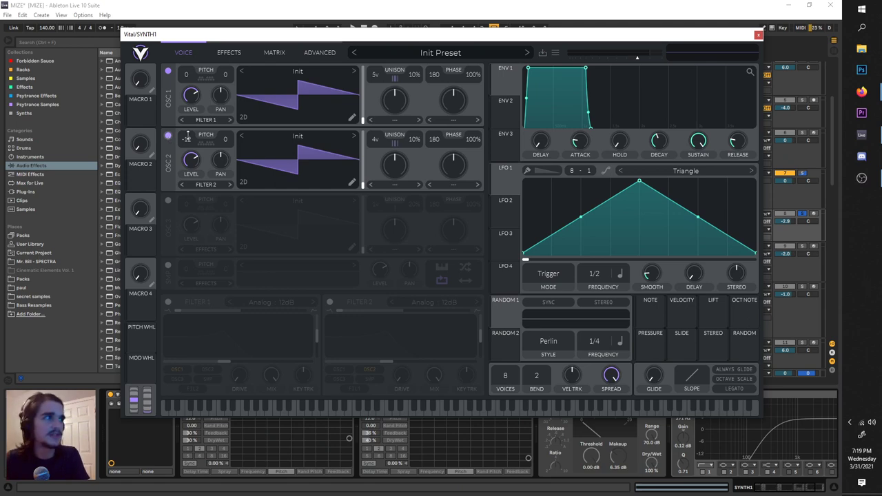
{"action": "left_click", "coordinate": [556, 51]}
{"action": "left_click", "coordinate": [576, 139]}
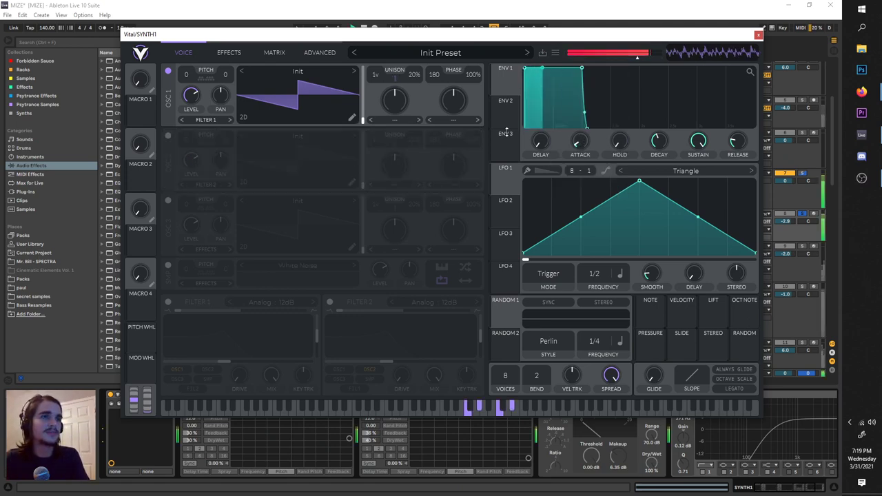
{"action": "left_click_drag", "start_coordinate": [452, 34], "coordinate": [566, 329]}
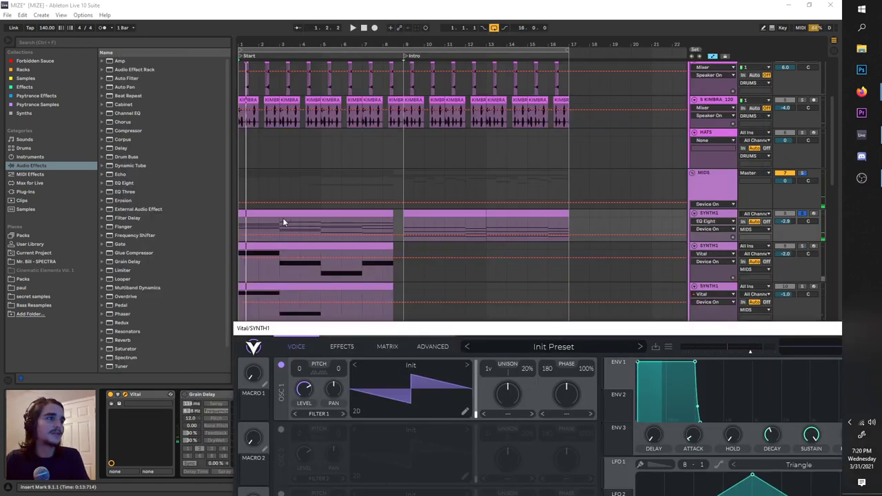
{"action": "left_click_drag", "start_coordinate": [317, 334], "coordinate": [275, 40]}
- Set oscillator 1's unison voices to 5 in Vital while auditioning the chords
{"action": "key", "text": "space"}
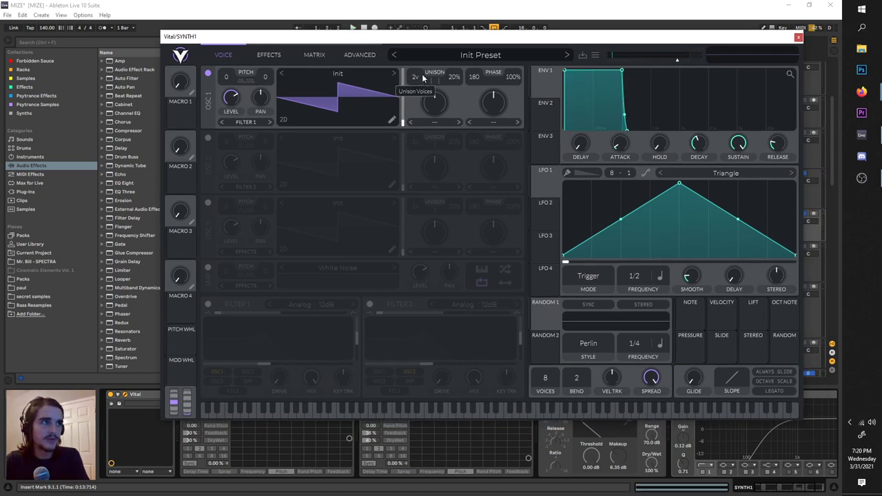
{"action": "left_click_drag", "start_coordinate": [417, 77], "coordinate": [423, 65]}
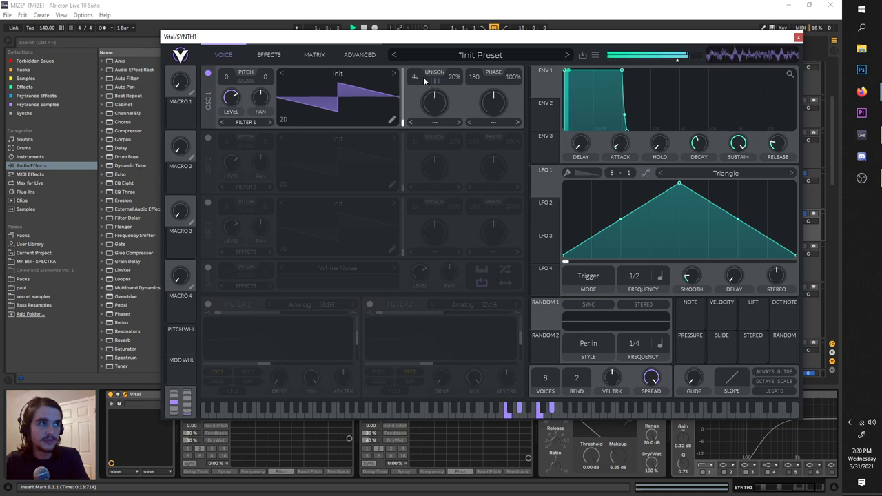
{"action": "scroll", "coordinate": [417, 71], "scroll_direction": "up", "scroll_amount": 2}
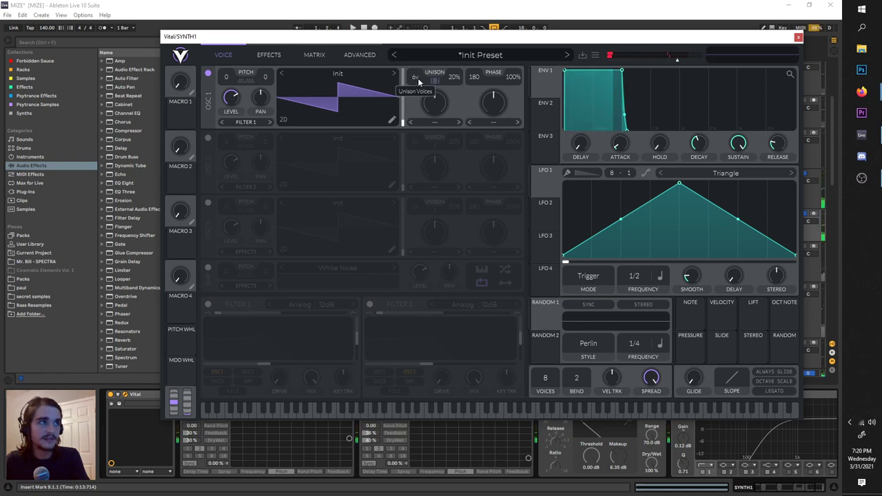
{"action": "scroll", "coordinate": [416, 93], "scroll_direction": "down", "scroll_amount": 2}
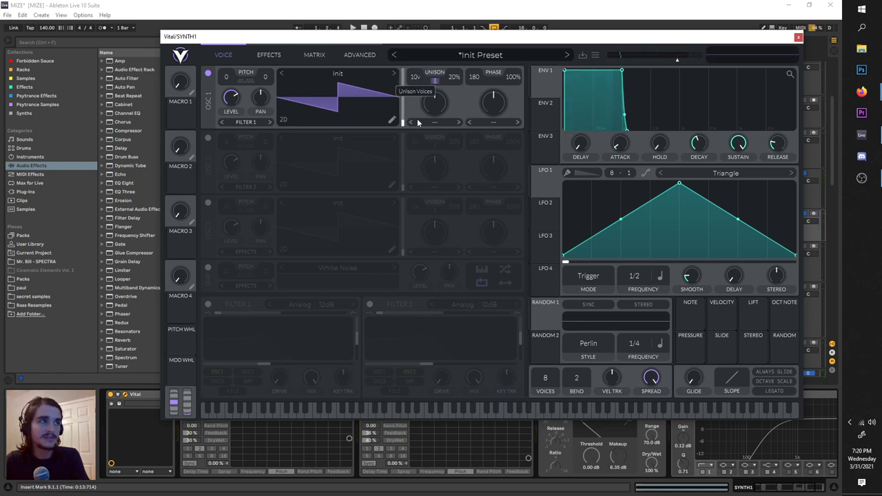
{"action": "left_click_drag", "start_coordinate": [418, 140], "coordinate": [418, 146]}
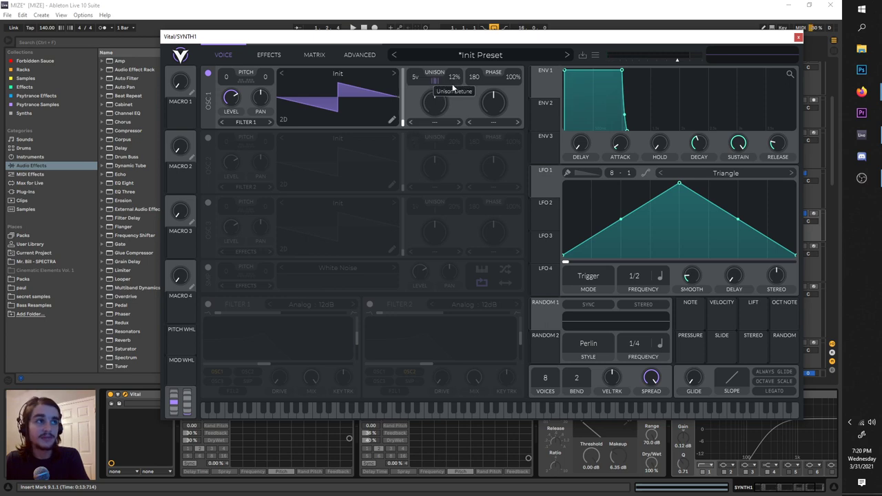
- Set oscillator 1's unison detune to 10% while comparing the sound in playback
{"action": "left_click_drag", "start_coordinate": [455, 87], "coordinate": [454, 92]}
{"action": "key", "text": "space"}
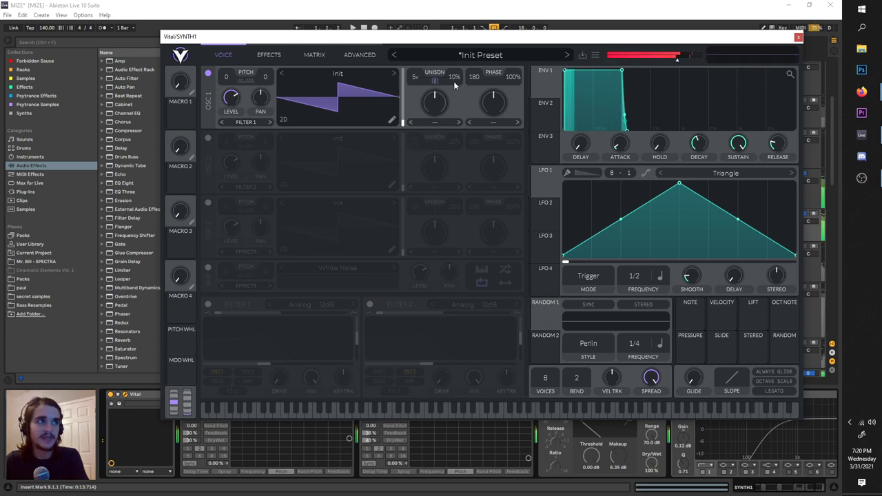
{"action": "scroll", "coordinate": [453, 78], "scroll_direction": "up", "scroll_amount": 1}
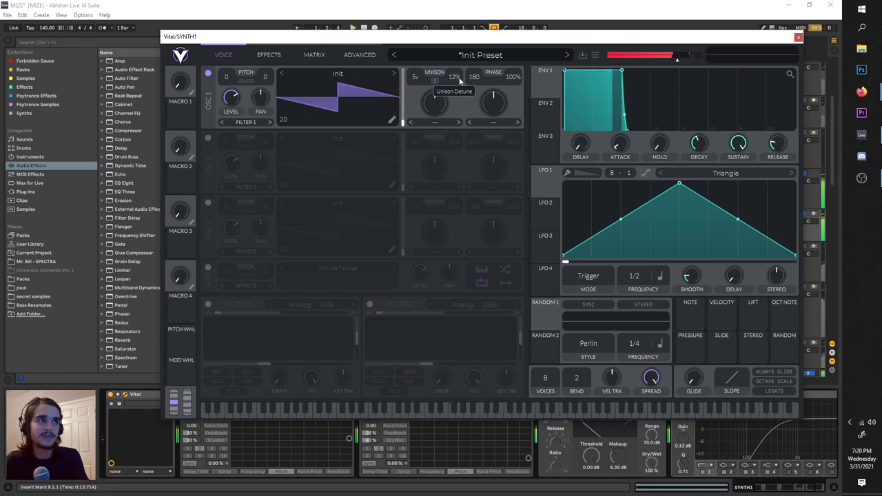
{"action": "scroll", "coordinate": [460, 79], "scroll_direction": "down", "scroll_amount": 1}
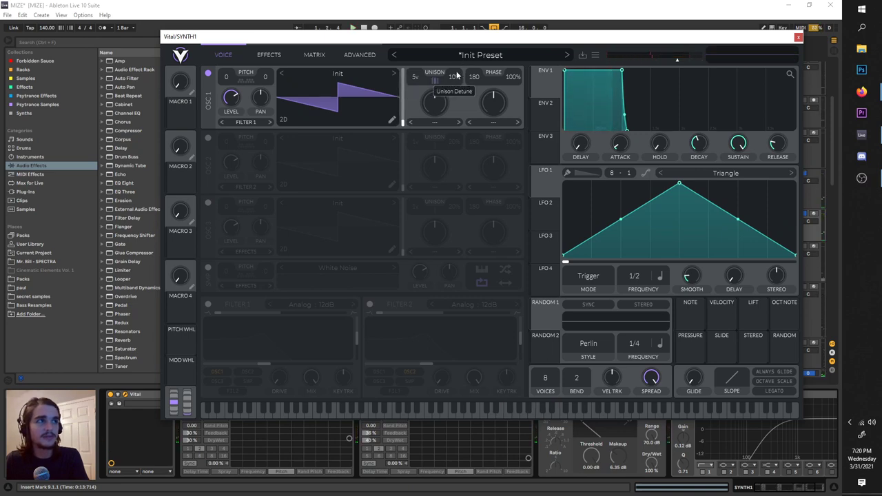
- Enable oscillator 2, transposed -12 semitones, with 4 unison voices and 10% detune
{"action": "left_click", "coordinate": [206, 140]}
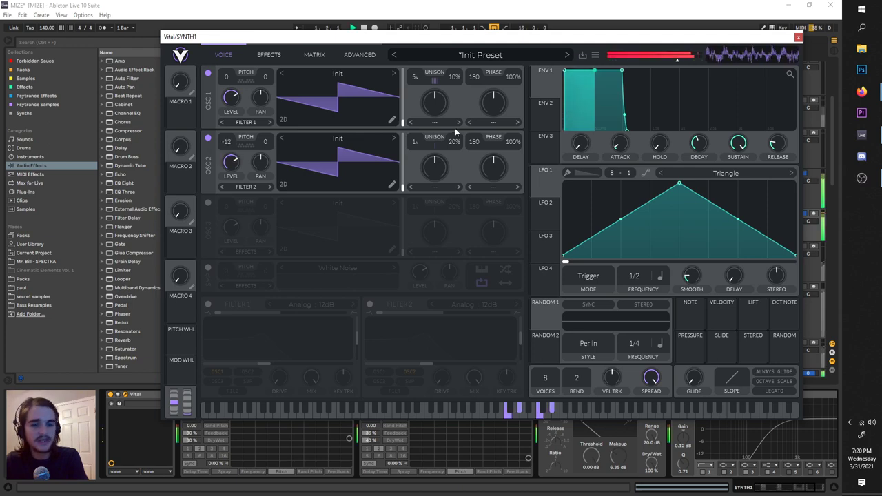
{"action": "left_click_drag", "start_coordinate": [413, 142], "coordinate": [417, 125]}
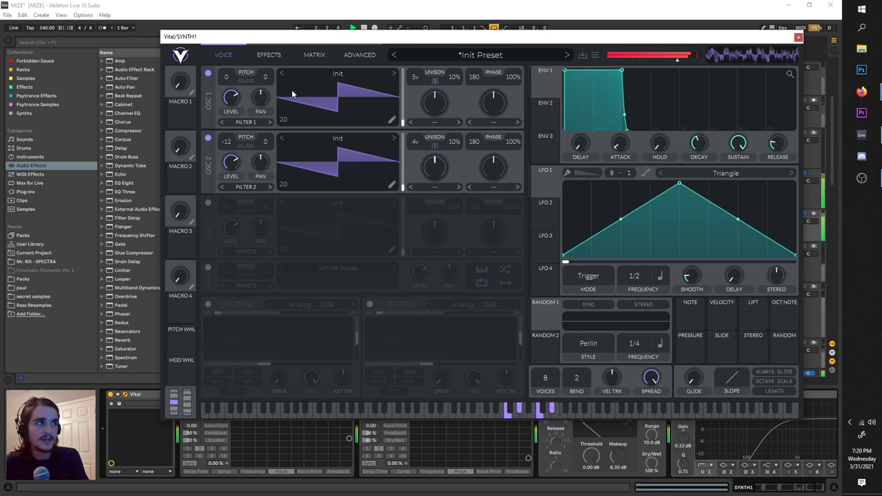
- Enable Vital's Filter effect, lower its resonance, and set the cutoff to 10.19 semitones
{"action": "left_click", "coordinate": [266, 54]}
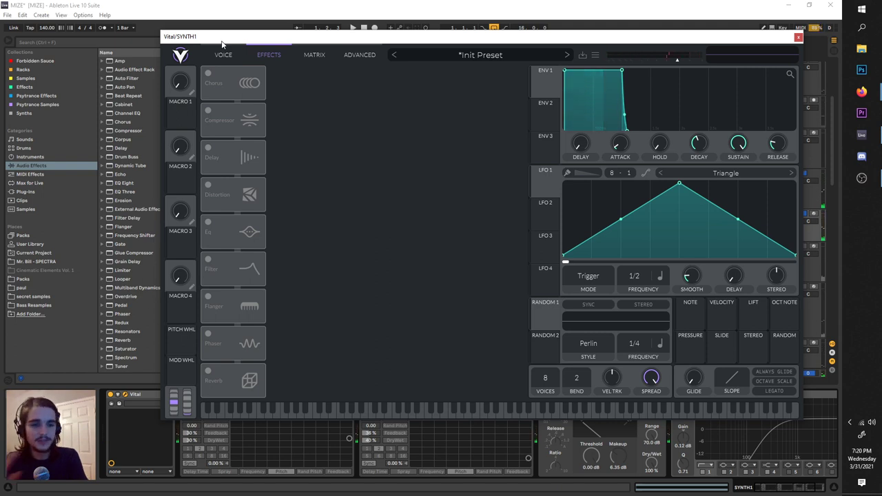
{"action": "left_click", "coordinate": [211, 259]}
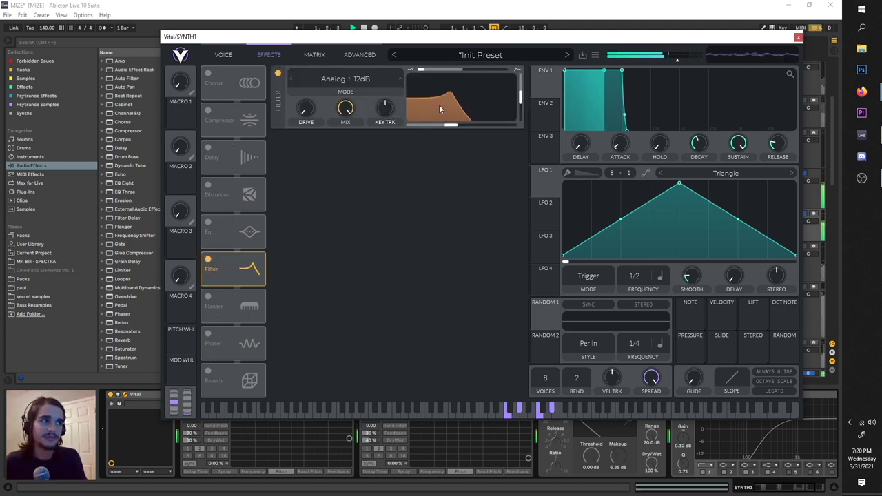
{"action": "left_click_drag", "start_coordinate": [460, 125], "coordinate": [469, 125]}
{"action": "left_click_drag", "start_coordinate": [522, 95], "coordinate": [521, 119]}
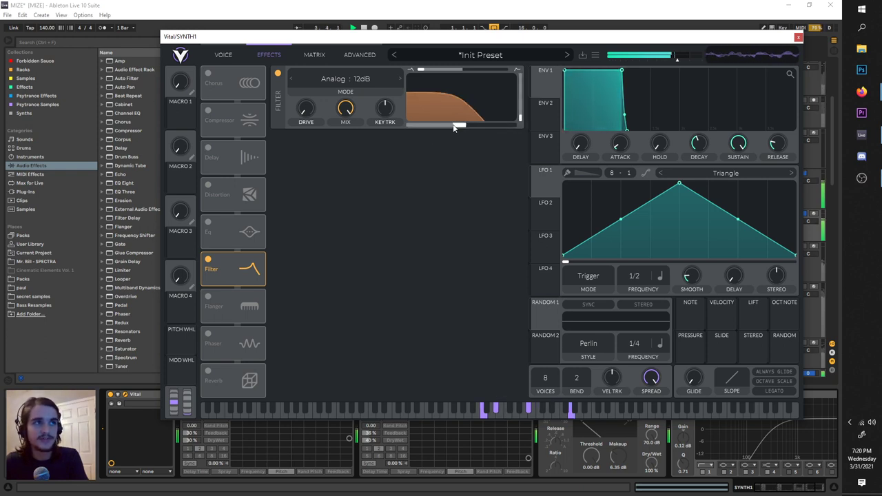
{"action": "left_click_drag", "start_coordinate": [453, 127], "coordinate": [464, 129]}
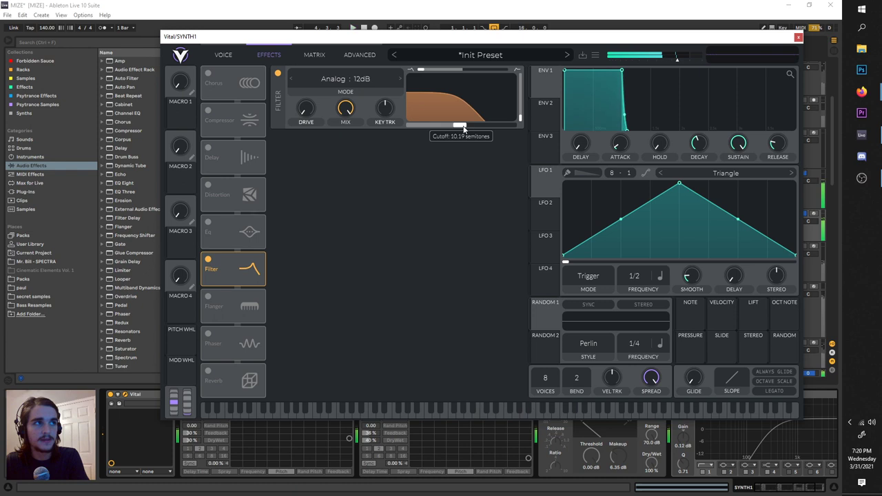
- Enable Vital's multiband Compressor and the Reverb effect, audition the chords, and close the plugin window
{"action": "left_click", "coordinate": [208, 111]}
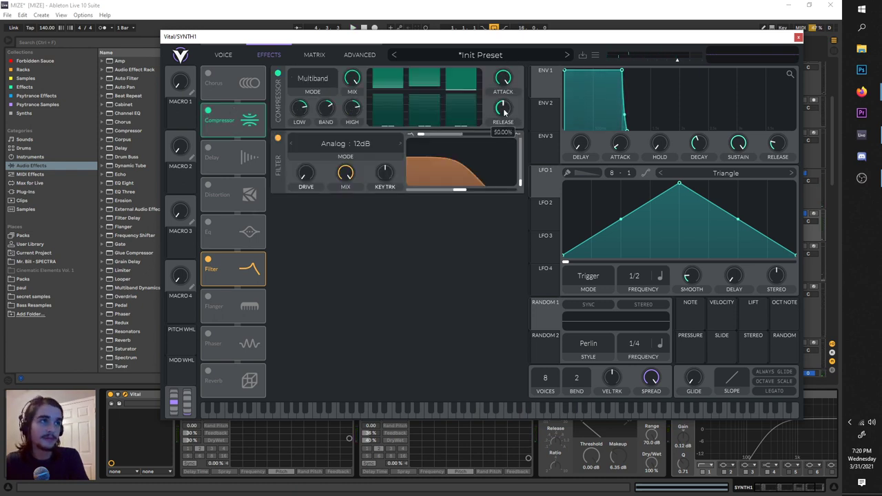
{"action": "key", "text": "space"}
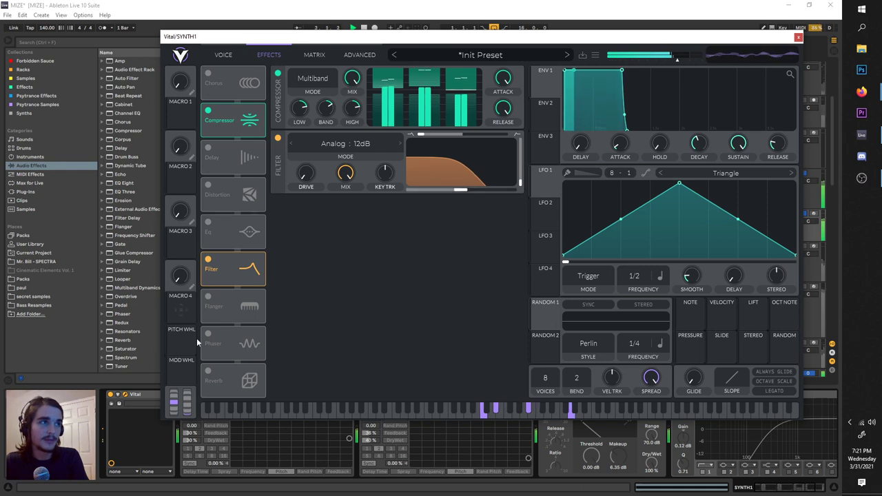
{"action": "left_click", "coordinate": [208, 371]}
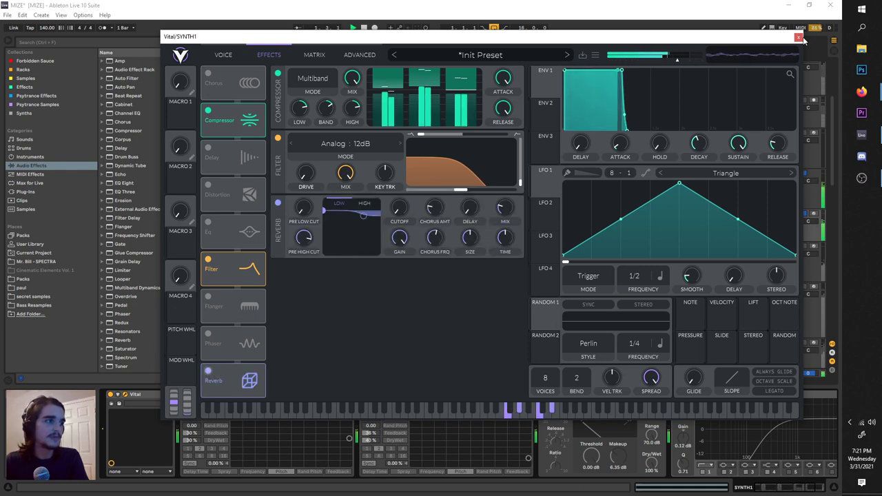
{"action": "left_click_drag", "start_coordinate": [781, 40], "coordinate": [761, 36]}
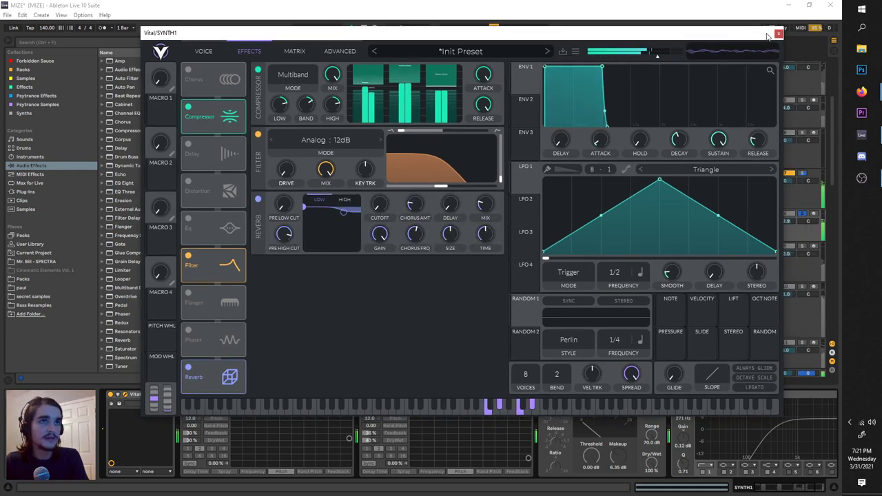
{"action": "left_click", "coordinate": [780, 34]}
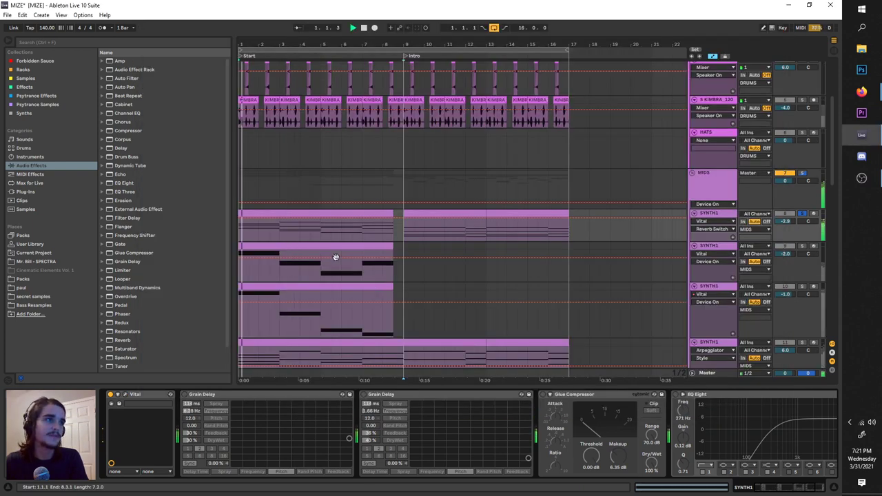
- Find Grain Delay among the audio effects, add one between the second Grain Delay and Glue Compressor on SYNTH1, and bypass it
{"action": "left_click", "coordinate": [78, 44]}
{"action": "type", "text": "grain"}
{"action": "left_click_drag", "start_coordinate": [115, 69], "coordinate": [529, 417]}
{"action": "left_click", "coordinate": [543, 395]}
- Audition the chords through the second and the first original Grain Delay in turn, bypassing each again
{"action": "left_click", "coordinate": [365, 395]}
{"action": "key", "text": "space"}
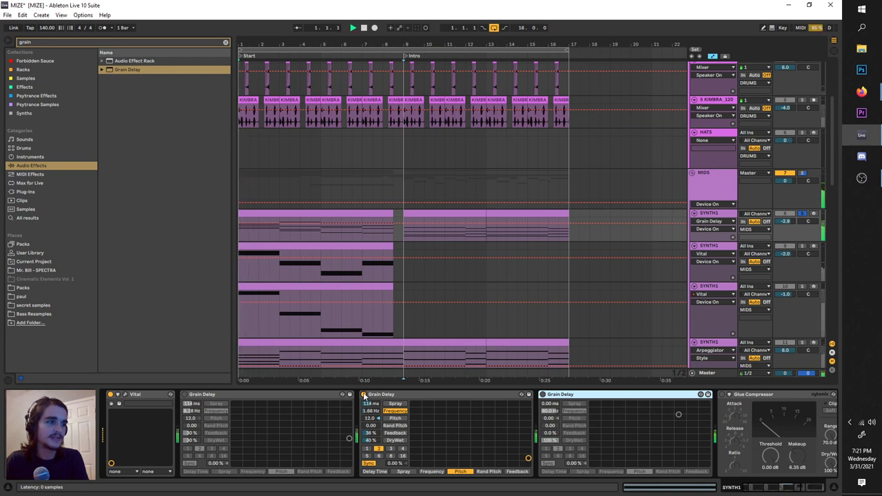
{"action": "left_click", "coordinate": [365, 395]}
{"action": "left_click", "coordinate": [184, 396]}
{"action": "key", "text": "space"}
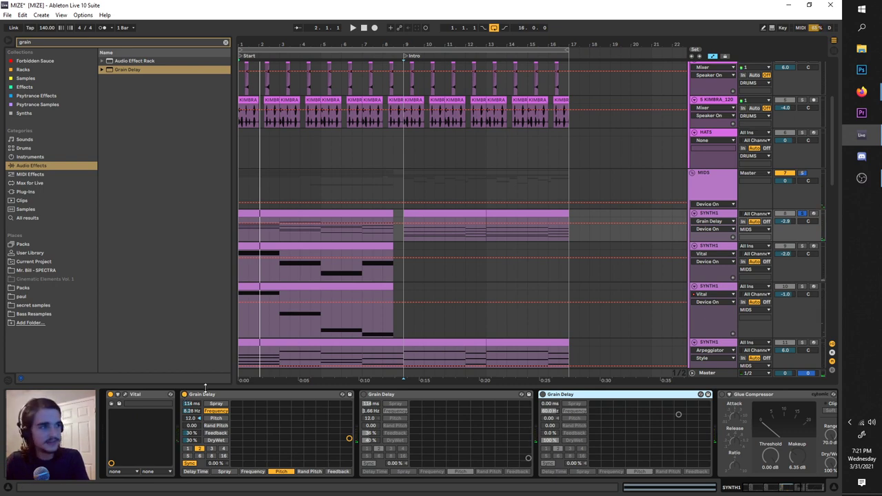
{"action": "key", "text": "space"}
{"action": "left_click", "coordinate": [184, 395]}
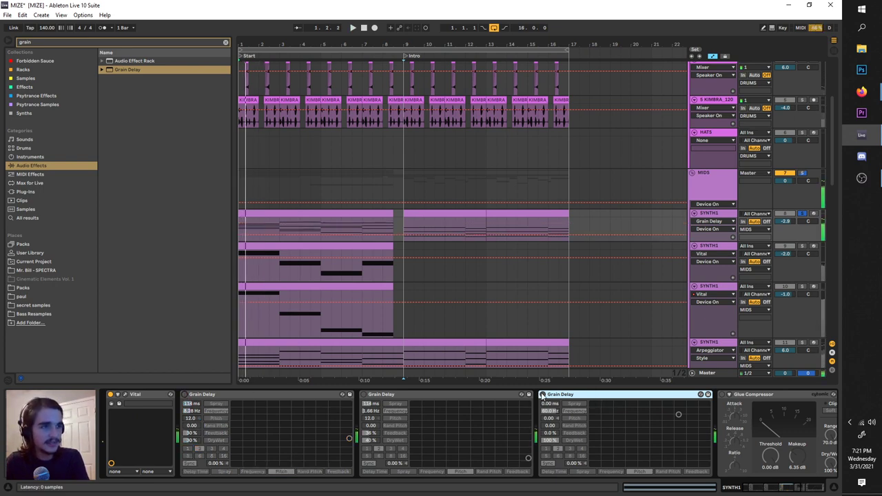
- Enable the new Grain Delay and set its dry/wet to 40% and feedback to 48%
{"action": "left_click", "coordinate": [543, 395]}
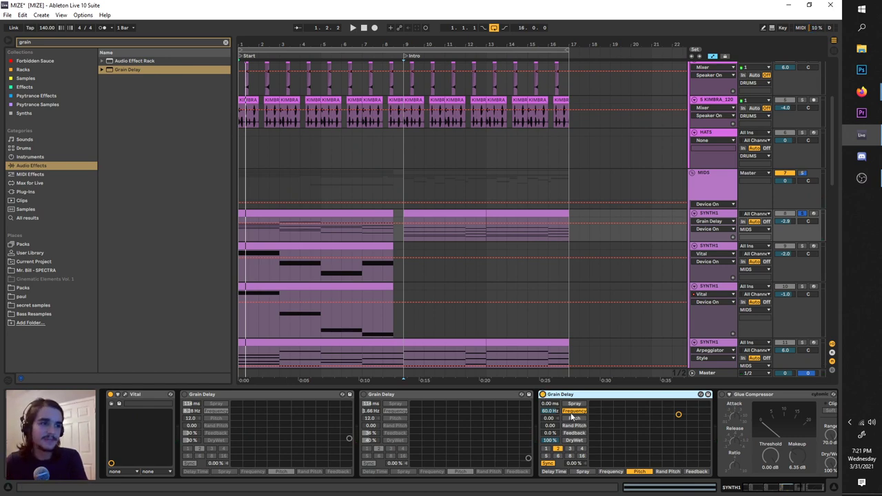
{"action": "key", "text": "space"}
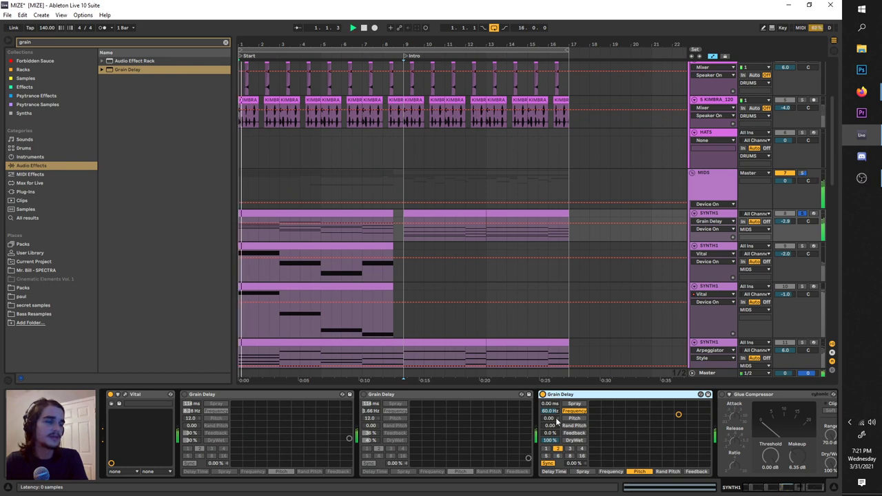
{"action": "left_click_drag", "start_coordinate": [551, 440], "coordinate": [551, 444]}
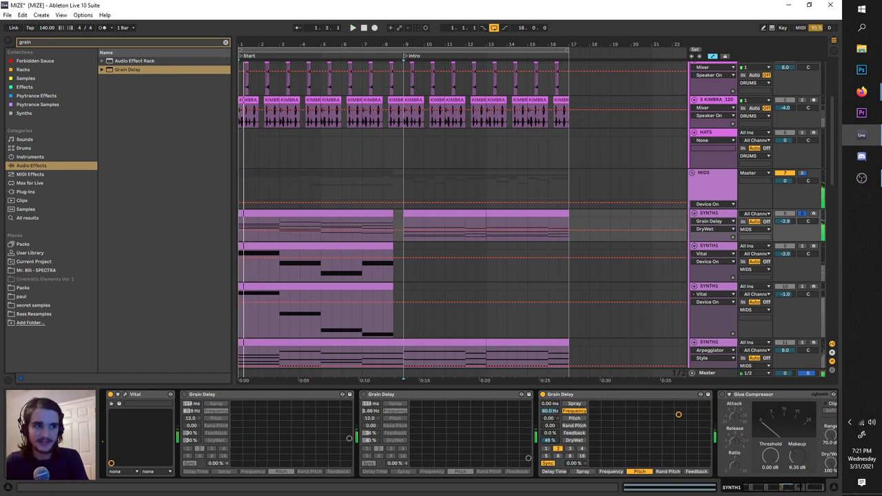
{"action": "left_click_drag", "start_coordinate": [555, 432], "coordinate": [556, 405]}
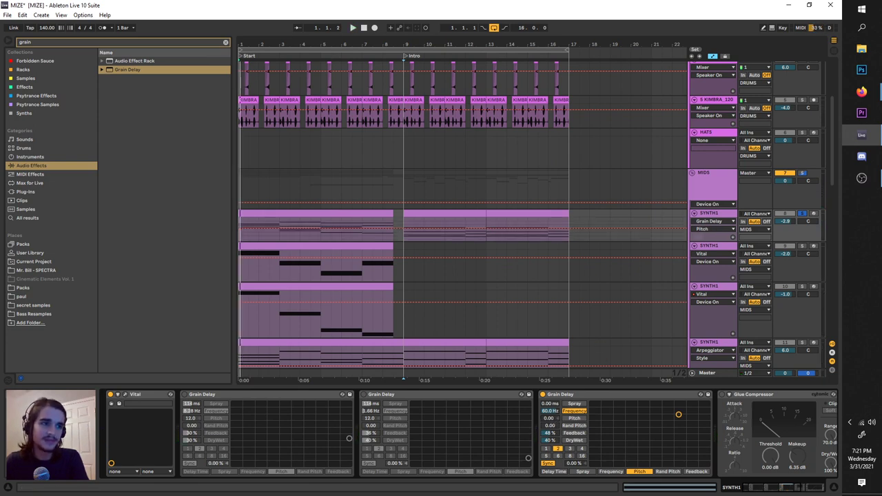
- Set the new Grain Delay's pitch to 12.0 and audition the chords
{"action": "left_click_drag", "start_coordinate": [552, 420], "coordinate": [553, 413]}
{"action": "key", "text": "space"}
{"action": "key", "text": "space"}
{"action": "key", "text": "space"}
{"action": "key", "text": "space"}
{"action": "key", "text": "space"}
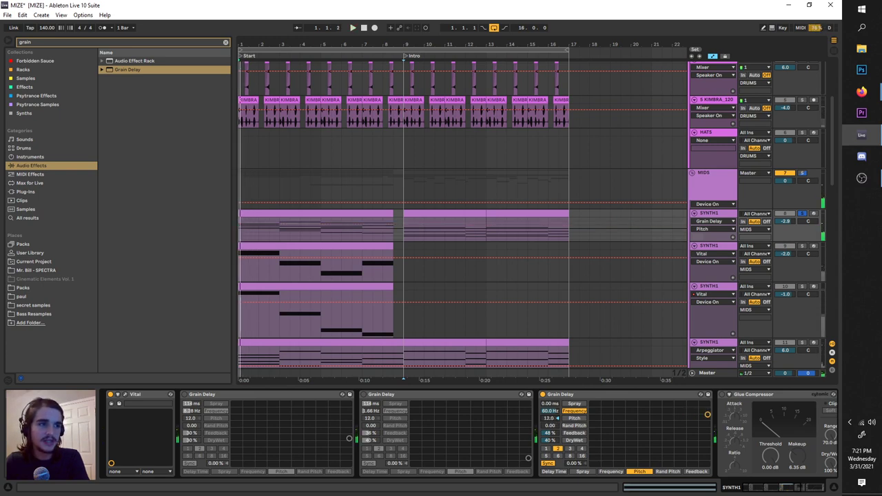
{"action": "key", "text": "space"}
{"action": "left_click", "coordinate": [557, 418]}
{"action": "left_click_drag", "start_coordinate": [552, 423], "coordinate": [553, 417]}
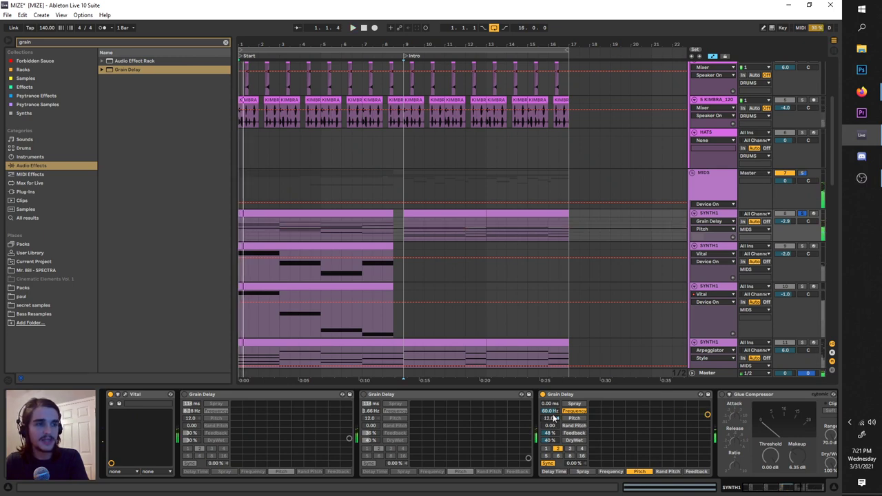
- Lower the new Grain Delay's frequency to 3.78 Hz while auditioning the chords
{"action": "mouse_move", "coordinate": [560, 412]}
{"action": "left_mouse_down"}
{"action": "mouse_move", "coordinate": [559, 426]}
{"action": "mouse_move", "coordinate": [557, 405]}
{"action": "left_mouse_up"}
{"action": "key", "text": "space"}
{"action": "key", "text": "space"}
{"action": "key", "text": "space"}
{"action": "key", "text": "space"}
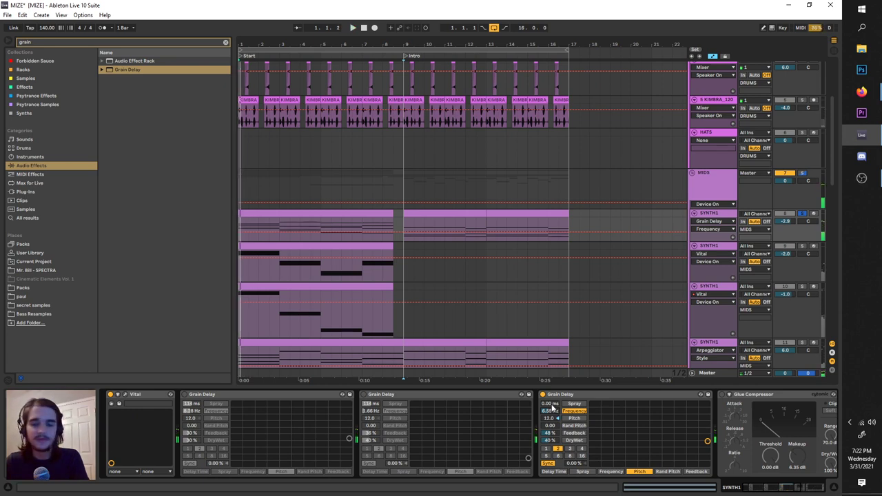
{"action": "left_click_drag", "start_coordinate": [557, 412], "coordinate": [556, 419]}
- Try a beat division of 1 on the new Grain Delay, switch it to unsynced time, and set the delay time to 51.6 ms
{"action": "left_click", "coordinate": [547, 451]}
{"action": "key", "text": "space"}
{"action": "left_click", "coordinate": [550, 463]}
{"action": "key", "text": "space"}
{"action": "key", "text": "space"}
{"action": "mouse_move", "coordinate": [564, 464]}
{"action": "left_mouse_down"}
{"action": "mouse_move", "coordinate": [563, 456]}
{"action": "mouse_move", "coordinate": [574, 464]}
{"action": "left_mouse_up"}
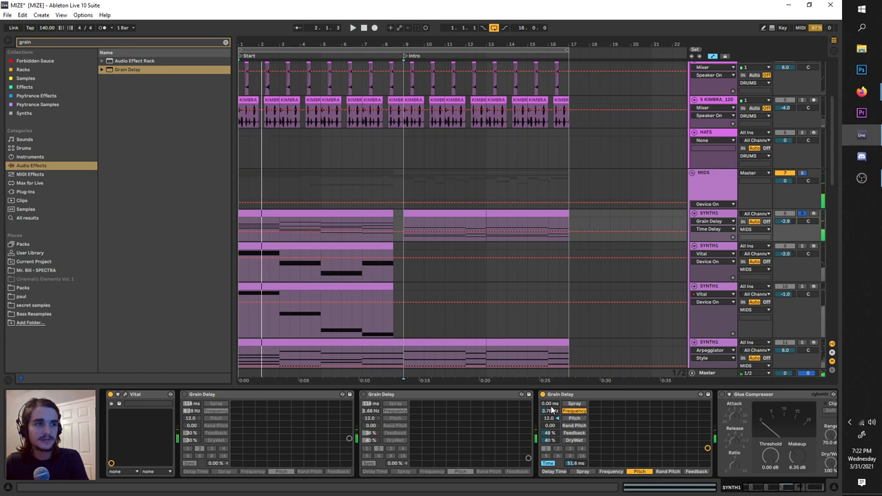
- Set the new Grain Delay's spray to 125 ms and audition the chords
{"action": "left_click_drag", "start_coordinate": [551, 405], "coordinate": [550, 386]}
{"action": "key", "text": "space"}
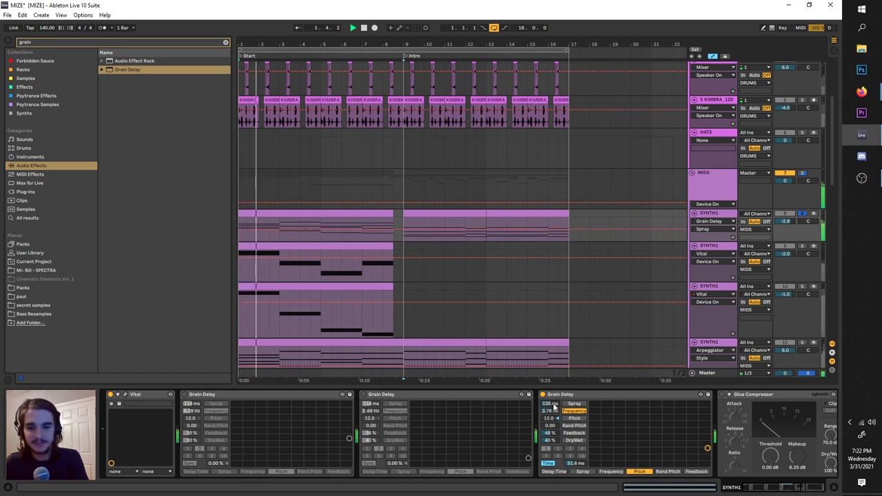
{"action": "key", "text": "space"}
{"action": "key", "text": "space"}
{"action": "key", "text": "space"}
{"action": "key", "text": "space"}
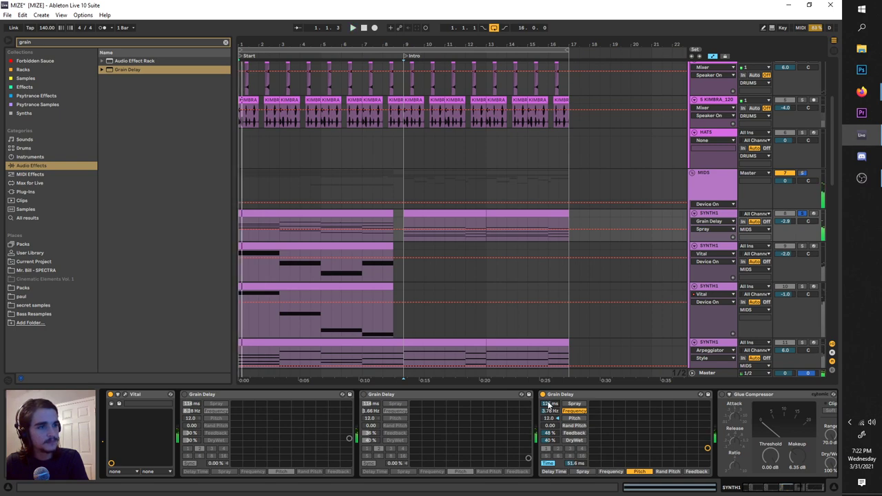
- Enable EQ Eight on the chord track and lower band 1's low-cut frequency to about 255 Hz
{"action": "scroll", "coordinate": [637, 423], "scroll_direction": "down", "scroll_amount": 5}
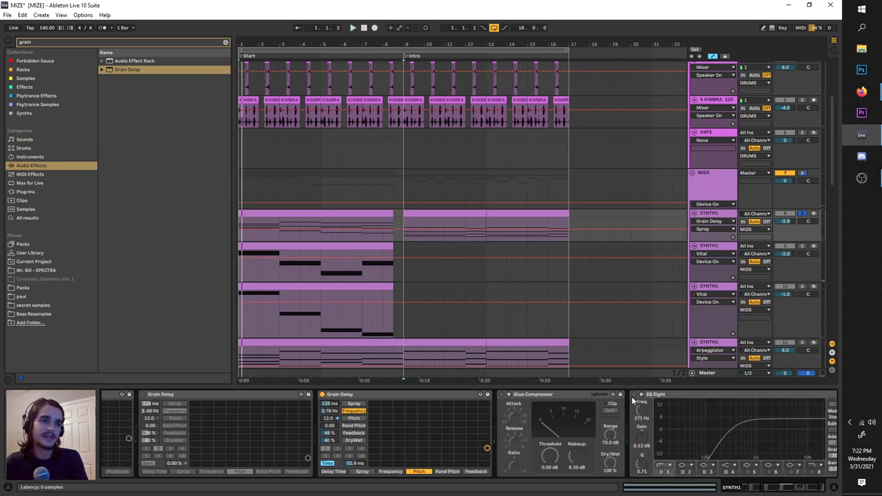
{"action": "left_click", "coordinate": [661, 448]}
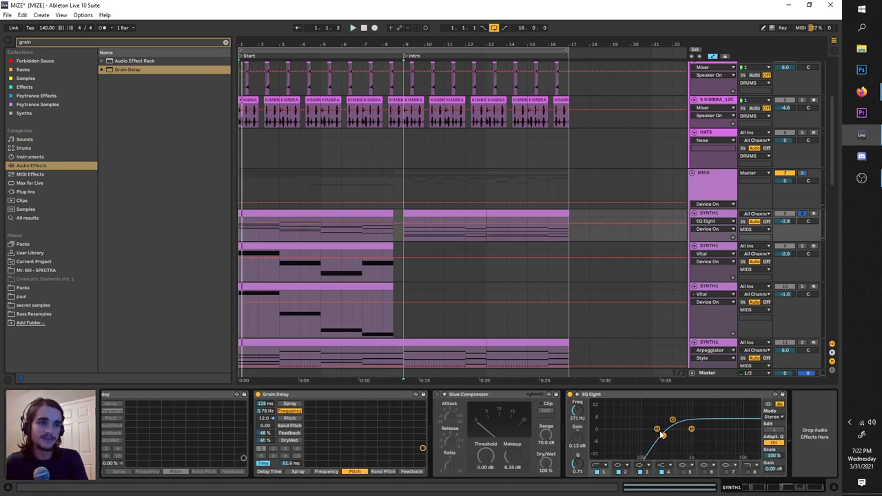
{"action": "left_click", "coordinate": [600, 464]}
{"action": "left_click", "coordinate": [596, 420]}
{"action": "left_click", "coordinate": [579, 411]}
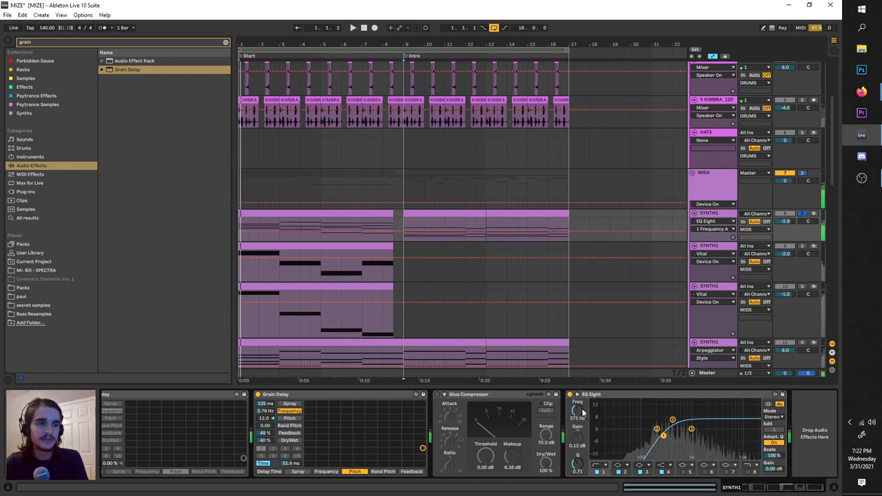
{"action": "left_click_drag", "start_coordinate": [583, 412], "coordinate": [583, 417]}
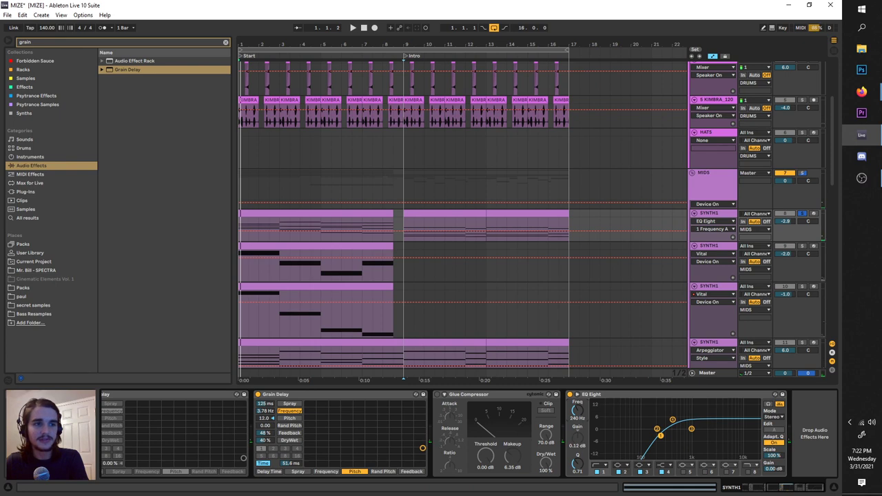
- Freeze the SYNTH1 chord track and select its first clip, starting at bar 1
{"action": "right_click", "coordinate": [715, 216]}
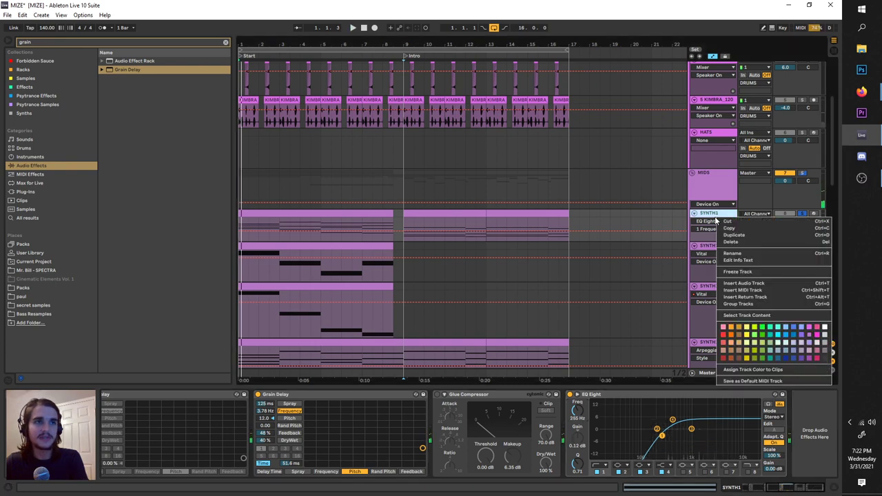
{"action": "left_click", "coordinate": [733, 273]}
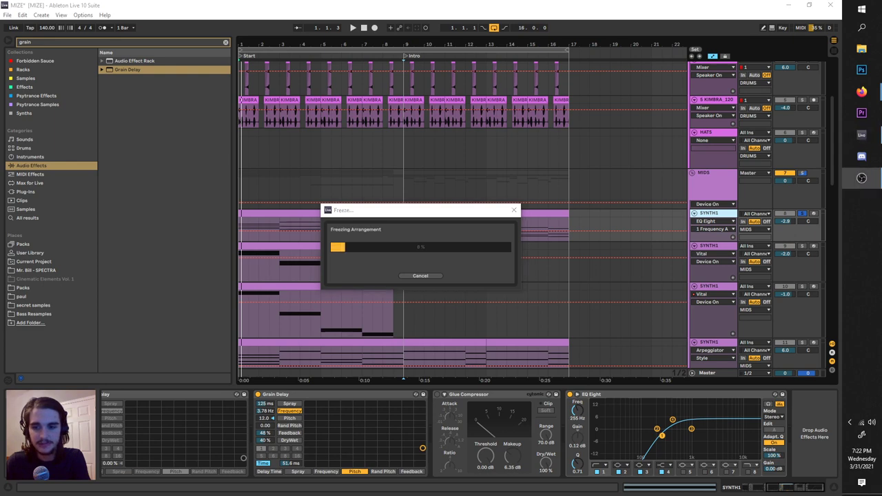
{"action": "left_click", "coordinate": [717, 247]}
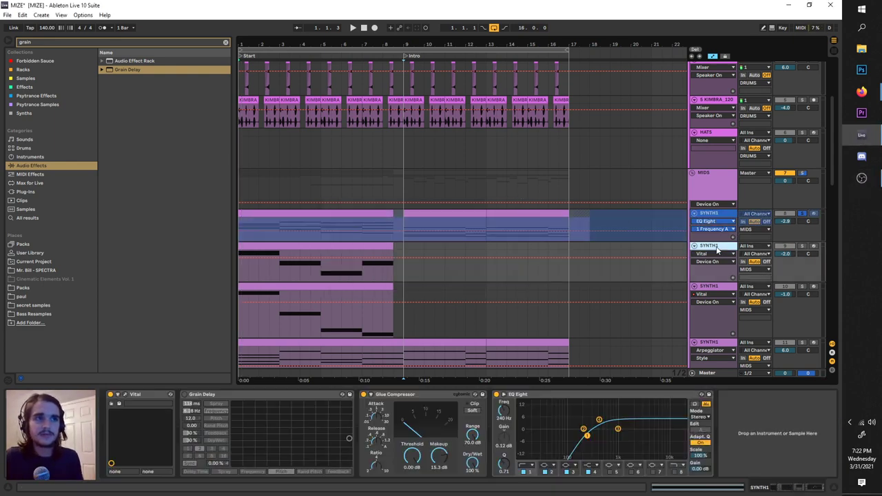
{"action": "scroll", "coordinate": [454, 211], "scroll_direction": "down", "scroll_amount": 2}
{"action": "scroll", "coordinate": [288, 177], "scroll_direction": "up", "scroll_amount": 3}
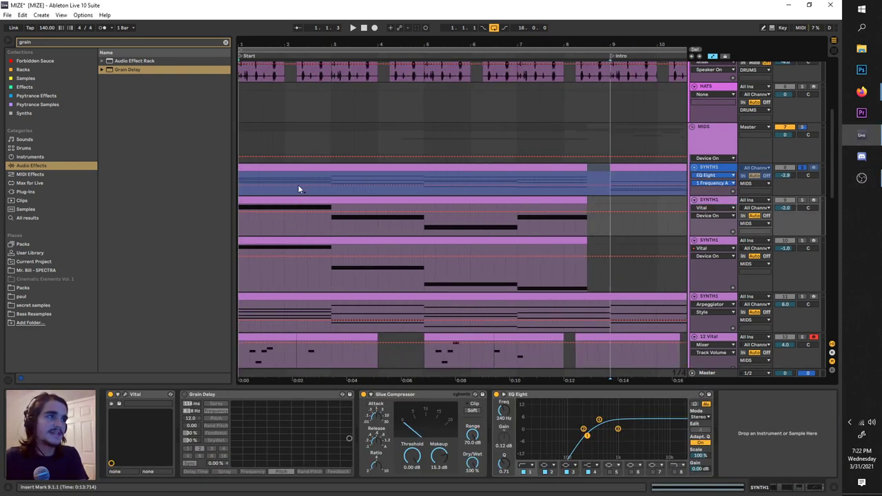
{"action": "left_click", "coordinate": [302, 168]}
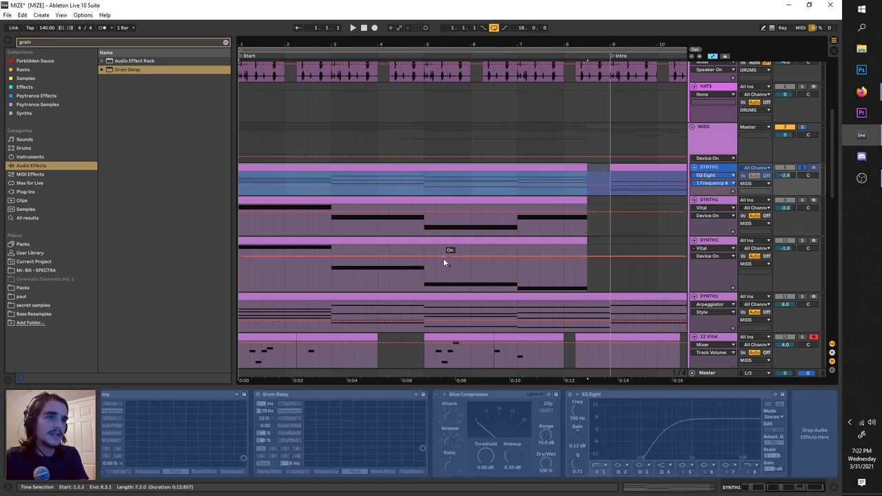
- Solo the SYNTH1 track that has the Arpeggiator and audition it with the Arpeggiator off and on
{"action": "scroll", "coordinate": [445, 258], "scroll_direction": "down", "scroll_amount": 2}
{"action": "left_click", "coordinate": [714, 259]}
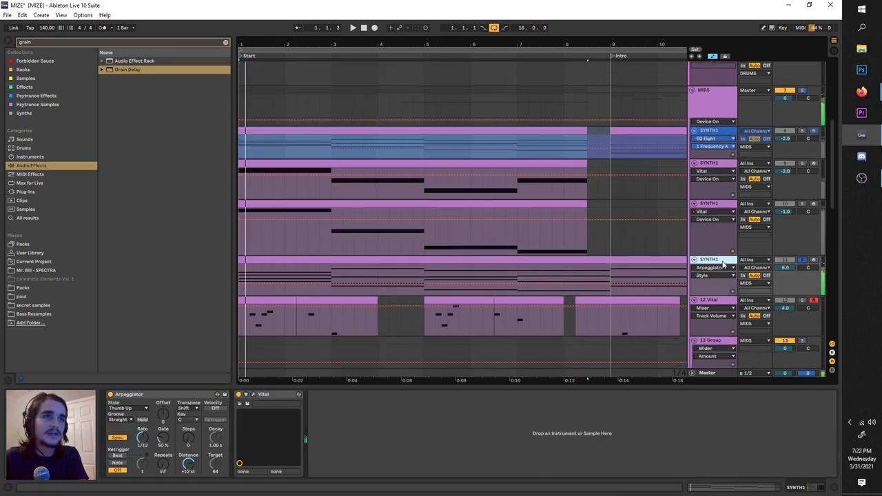
{"action": "key", "text": "space"}
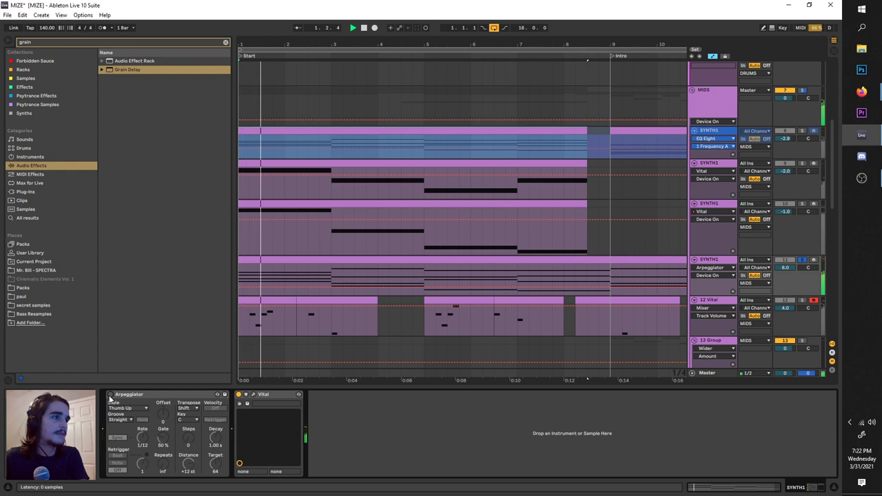
{"action": "scroll", "coordinate": [254, 279], "scroll_direction": "down", "scroll_amount": 2}
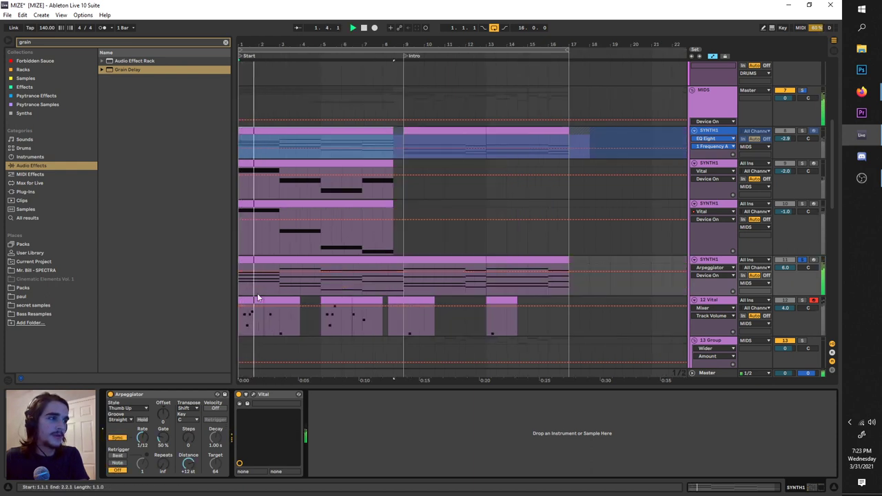
{"action": "scroll", "coordinate": [256, 277], "scroll_direction": "up", "scroll_amount": 3}
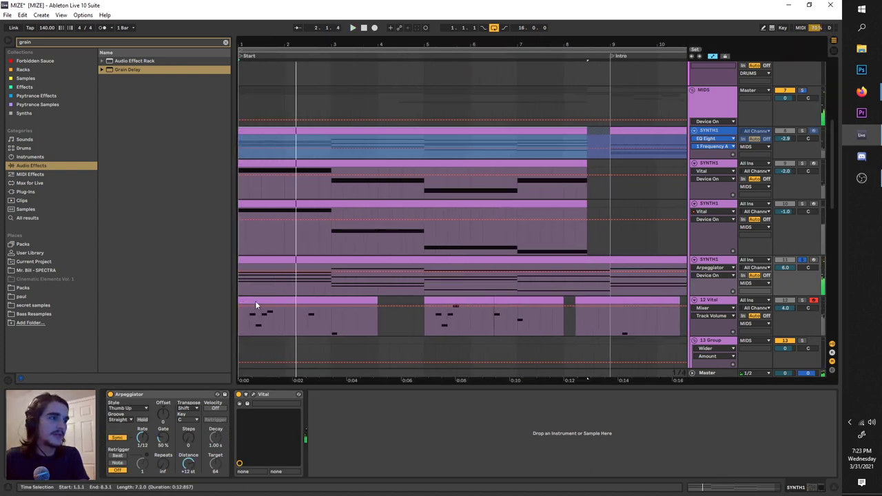
- Open Vital on the arpeggiated SYNTH1 track, zoom in on envelope 1, and adjust its decay and release while auditioning
{"action": "left_click", "coordinate": [254, 393]}
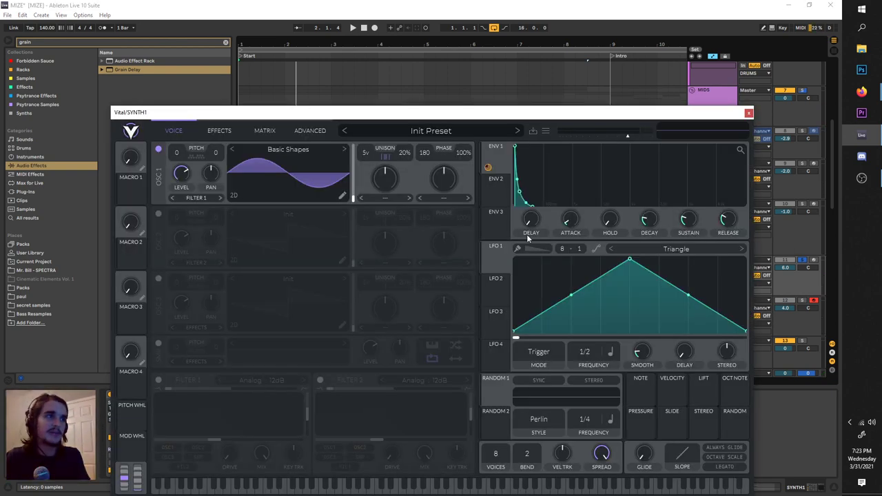
{"action": "key", "text": "space"}
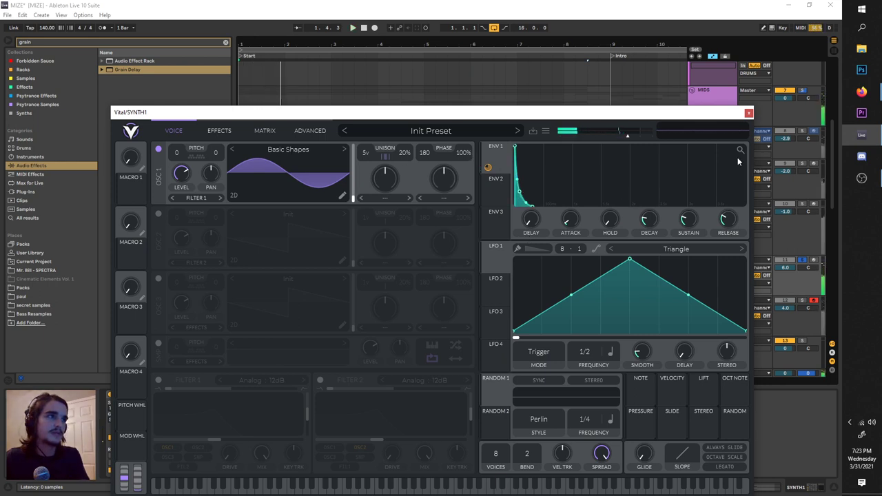
{"action": "left_click_drag", "start_coordinate": [740, 149], "coordinate": [737, 156]}
{"action": "key", "text": "space"}
{"action": "mouse_move", "coordinate": [653, 218]}
{"action": "left_mouse_down"}
{"action": "mouse_move", "coordinate": [652, 206]}
{"action": "mouse_move", "coordinate": [629, 220]}
{"action": "mouse_move", "coordinate": [645, 221]}
{"action": "left_mouse_up"}
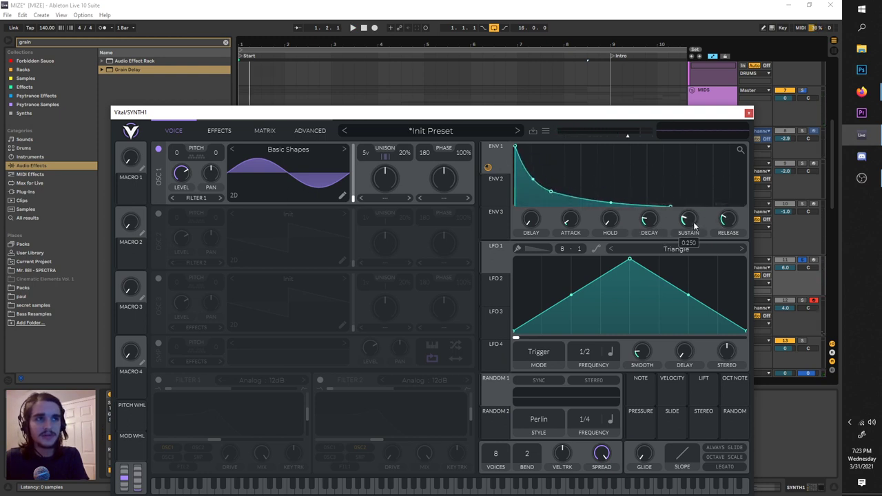
{"action": "key", "text": "space"}
{"action": "mouse_move", "coordinate": [730, 222]}
{"action": "left_mouse_down"}
{"action": "mouse_move", "coordinate": [712, 250]}
{"action": "mouse_move", "coordinate": [715, 225]}
{"action": "left_mouse_up"}
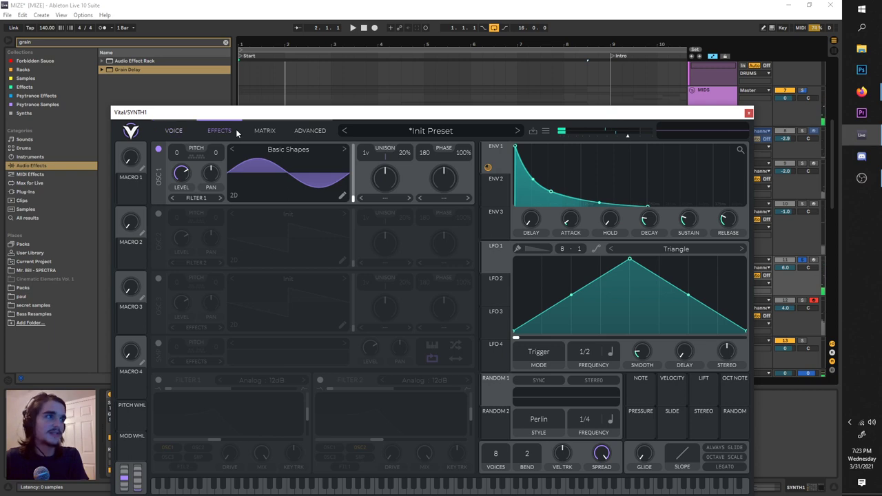
- Inspect the Reverb in Vital's effects on the arpeggiated SYNTH1 track during playback, and close the plug-in window
{"action": "left_click_drag", "start_coordinate": [224, 112], "coordinate": [304, 64]}
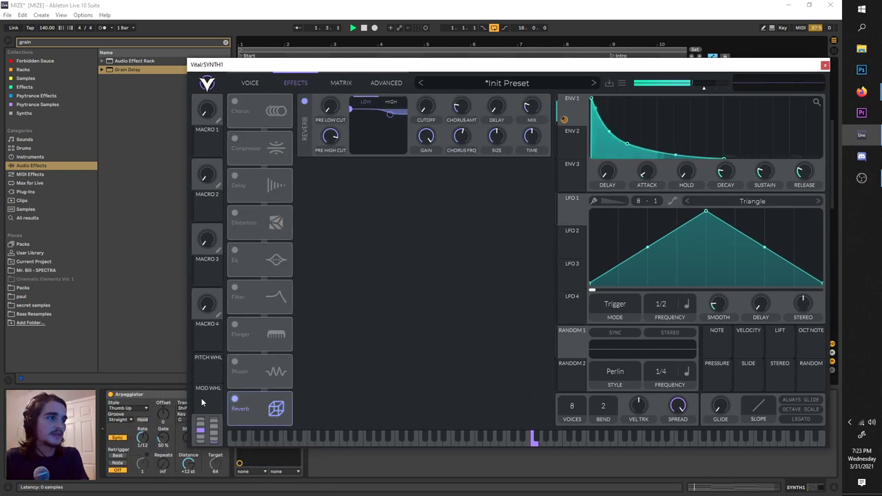
{"action": "left_click_drag", "start_coordinate": [805, 67], "coordinate": [789, 64]}
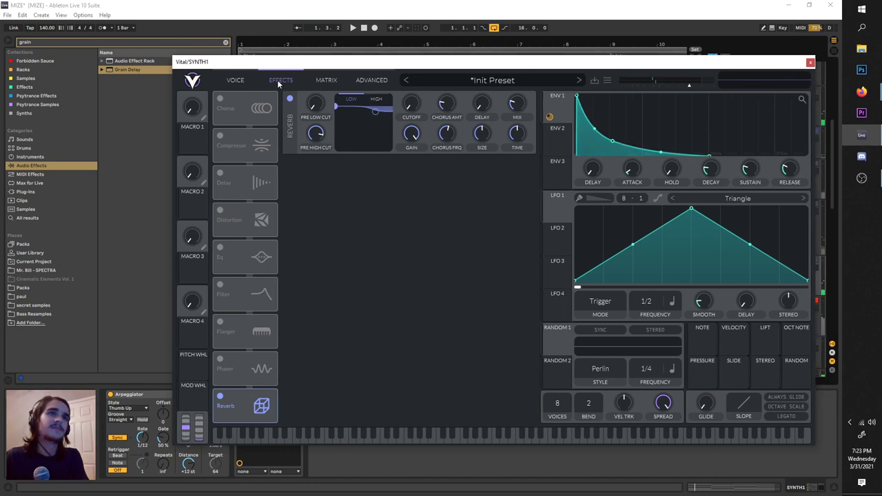
{"action": "left_click", "coordinate": [811, 63]}
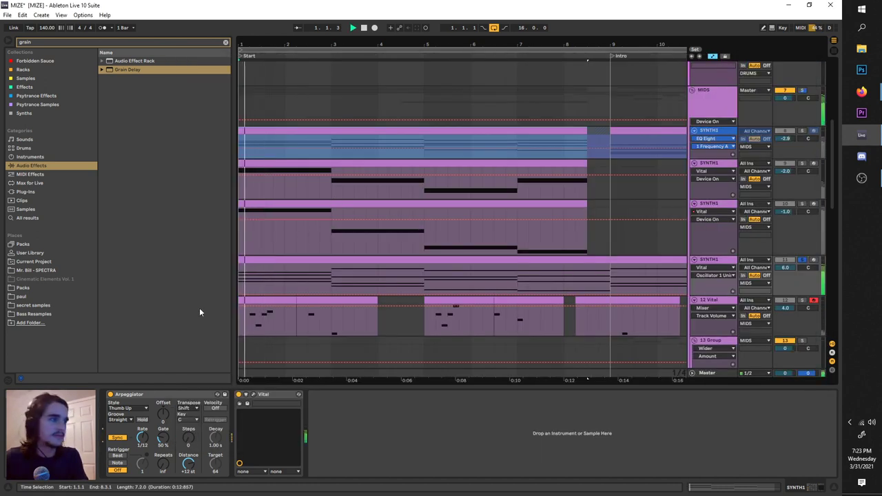
{"action": "key", "text": "space"}
- Search the MIDI effects for "arp" and replace the existing Arpeggiator before Vital with a fresh default one
{"action": "left_click", "coordinate": [34, 42]}
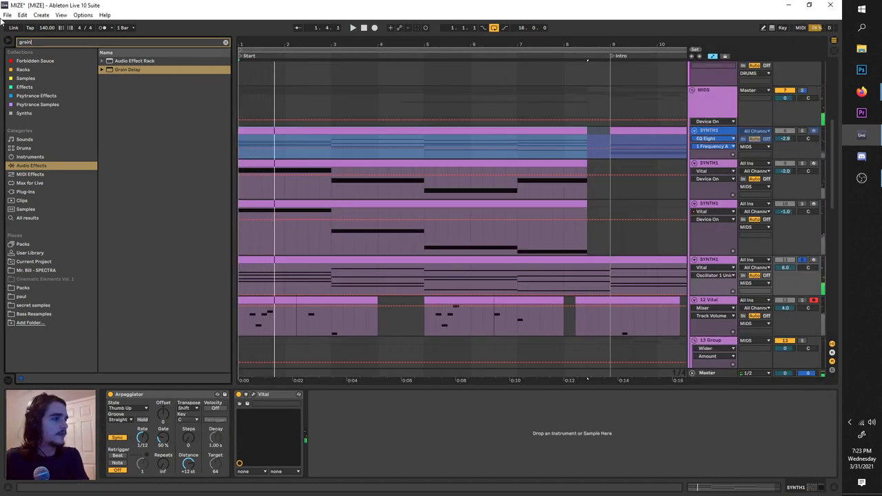
{"action": "type", "text": "earp"}
{"action": "left_click", "coordinate": [25, 176]}
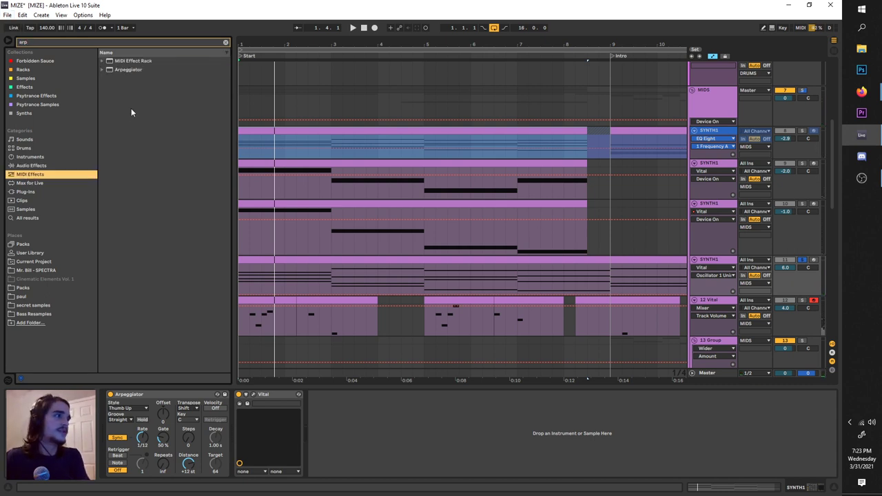
{"action": "left_click_drag", "start_coordinate": [129, 70], "coordinate": [142, 202]}
{"action": "left_click_drag", "start_coordinate": [188, 430], "coordinate": [193, 407]}
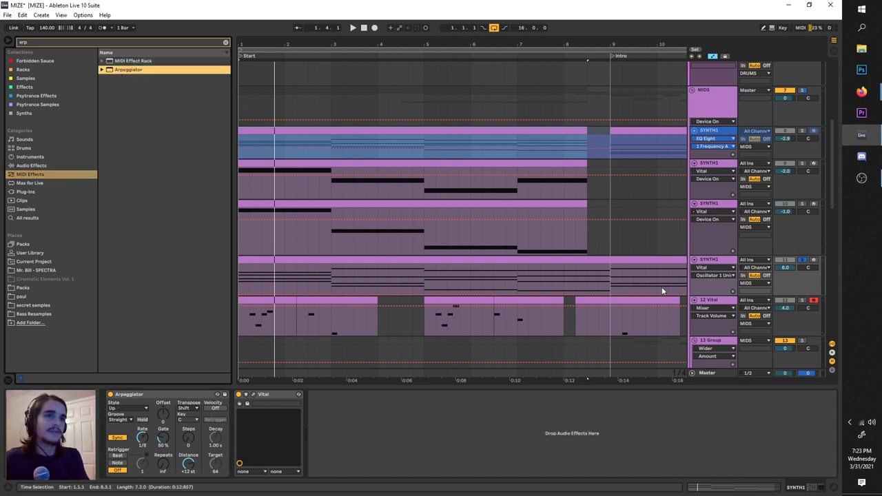
- Audition the track with the Arpeggiator off and on, and set the Arpeggiator's rate to 1/12
{"action": "key", "text": "space"}
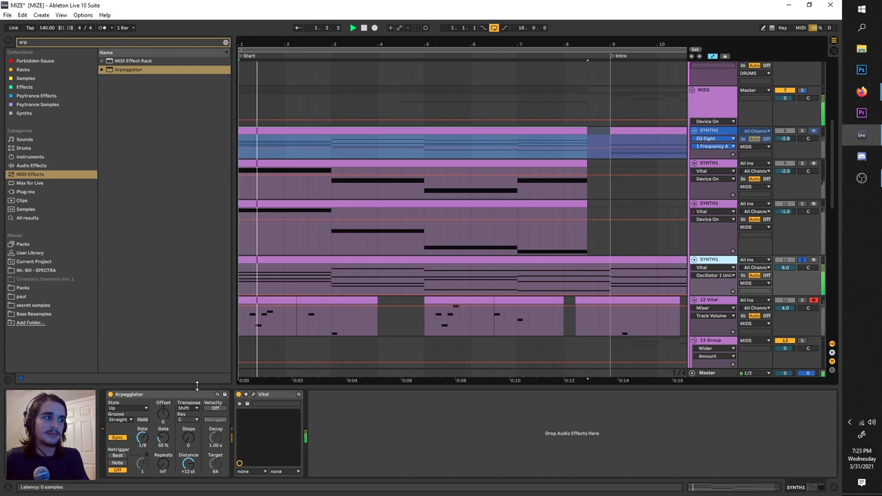
{"action": "left_click", "coordinate": [111, 394]}
{"action": "key", "text": "space"}
{"action": "left_click", "coordinate": [110, 394]}
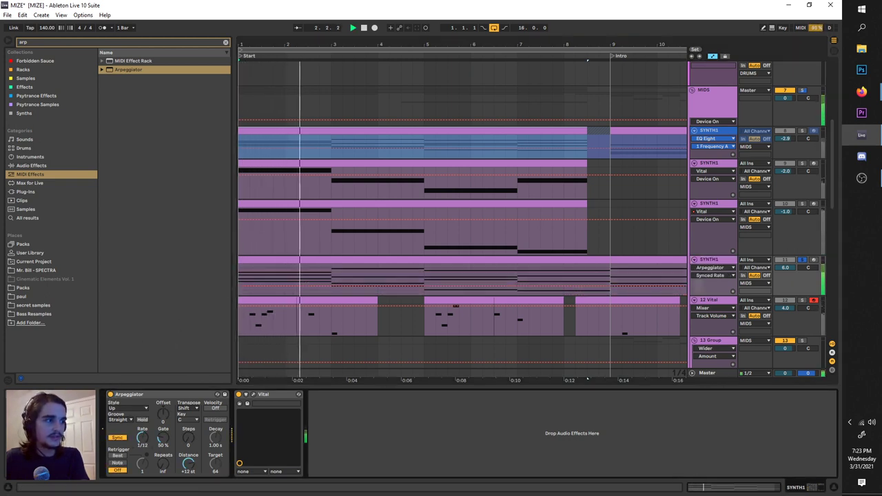
{"action": "left_click_drag", "start_coordinate": [142, 438], "coordinate": [143, 455]}
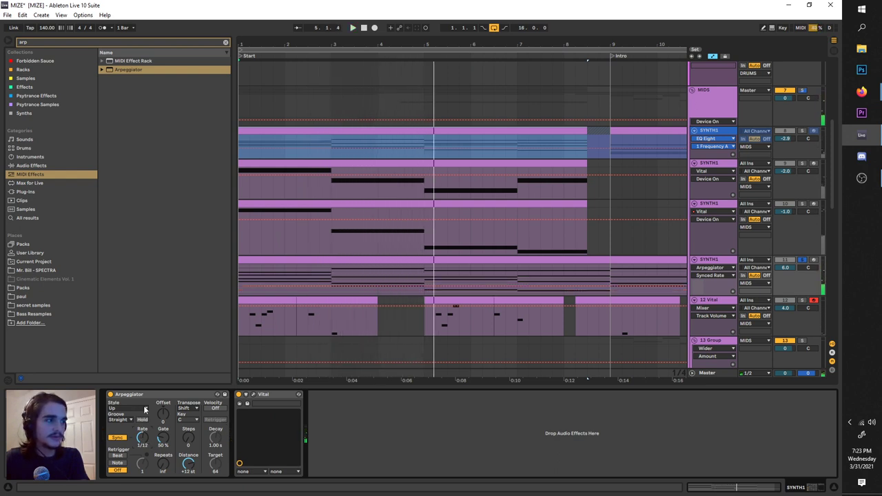
- Try the Arpeggiator's Swing 8 groove and return the groove to Straight
{"action": "left_click", "coordinate": [129, 420]}
{"action": "left_click", "coordinate": [130, 435]}
{"action": "left_click", "coordinate": [129, 419]}
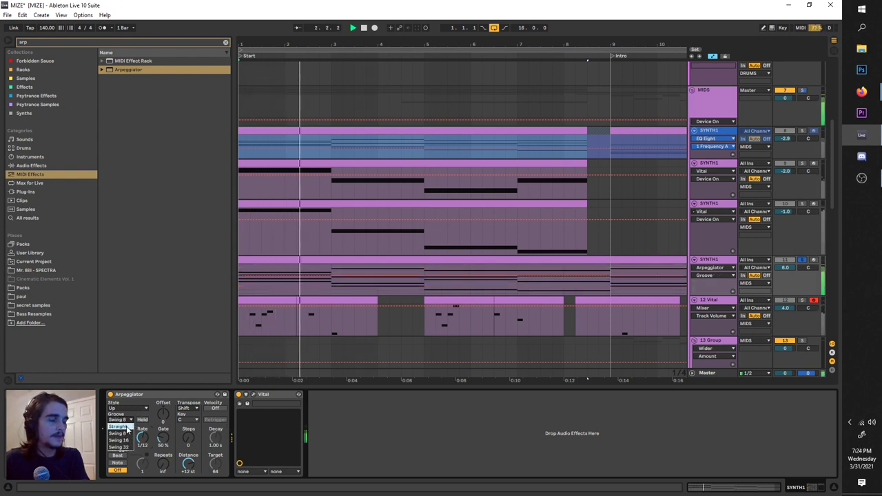
{"action": "left_click", "coordinate": [129, 427]}
- Compare the Arpeggiator styles Thumb Up, Up & Down, Play Order and Random, and settle on Thumb Up
{"action": "left_click", "coordinate": [127, 408]}
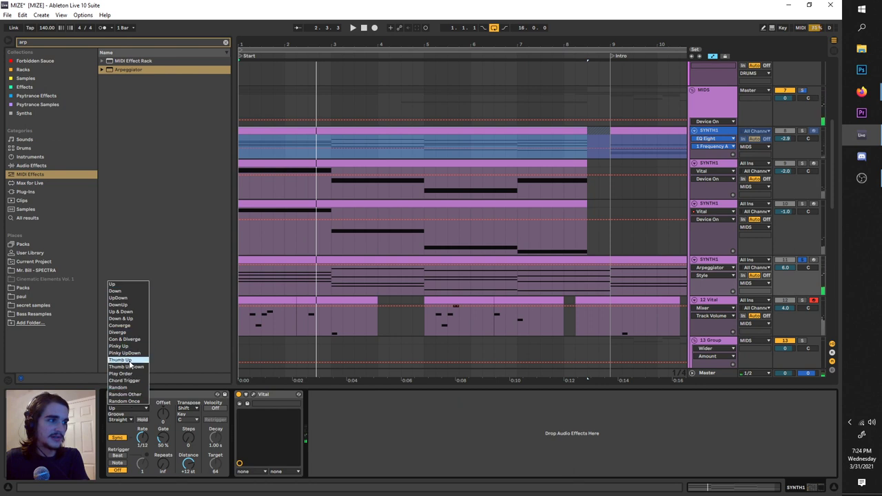
{"action": "left_click", "coordinate": [127, 361]}
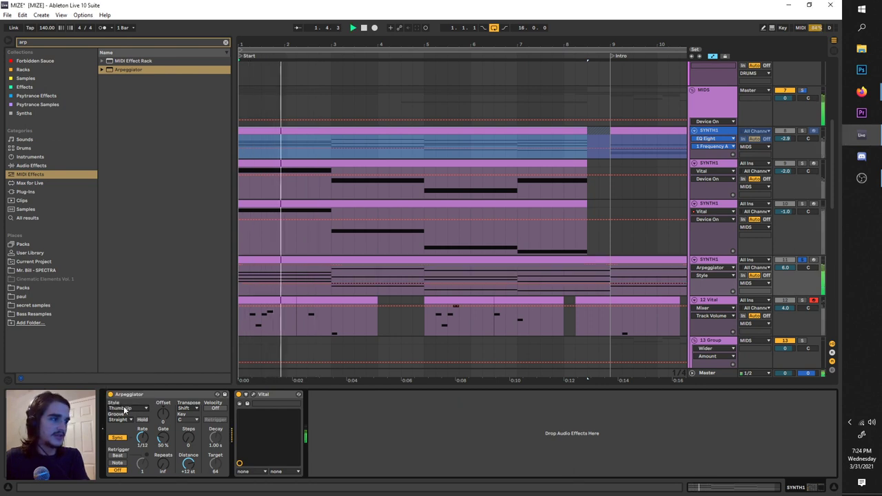
{"action": "left_click", "coordinate": [128, 410]}
{"action": "left_click", "coordinate": [120, 312]}
{"action": "left_click", "coordinate": [127, 408]}
{"action": "left_click", "coordinate": [127, 373]}
{"action": "left_click", "coordinate": [128, 408]}
{"action": "left_click", "coordinate": [118, 387]}
{"action": "left_click", "coordinate": [128, 409]}
{"action": "left_click", "coordinate": [129, 359]}
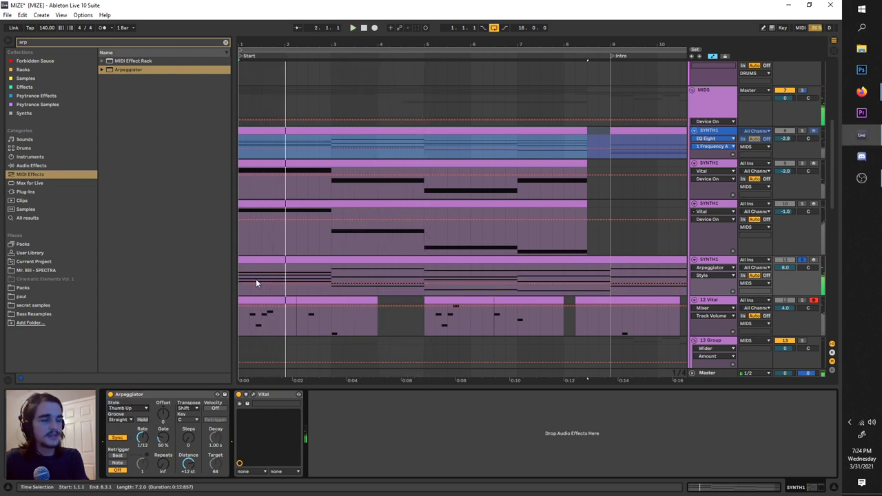
- Audition the arpeggiated SYNTH1 layer alone and together with the soloed SYNTH1 chord track
{"action": "key", "text": "space"}
{"action": "key", "text": "space"}
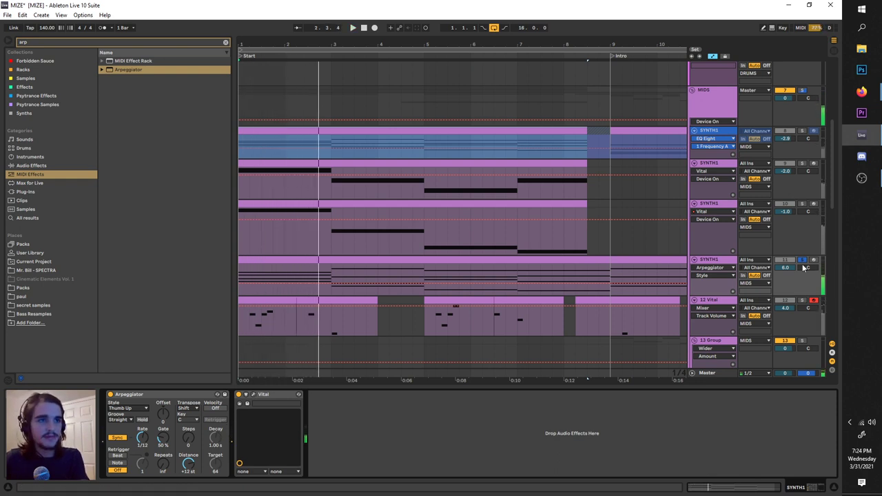
{"action": "key", "text": "space"}
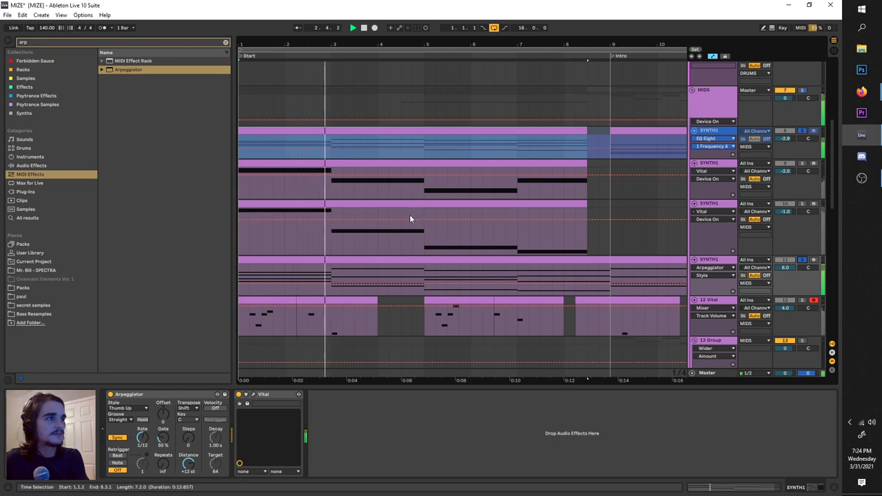
{"action": "scroll", "coordinate": [533, 252], "scroll_direction": "up", "scroll_amount": 3}
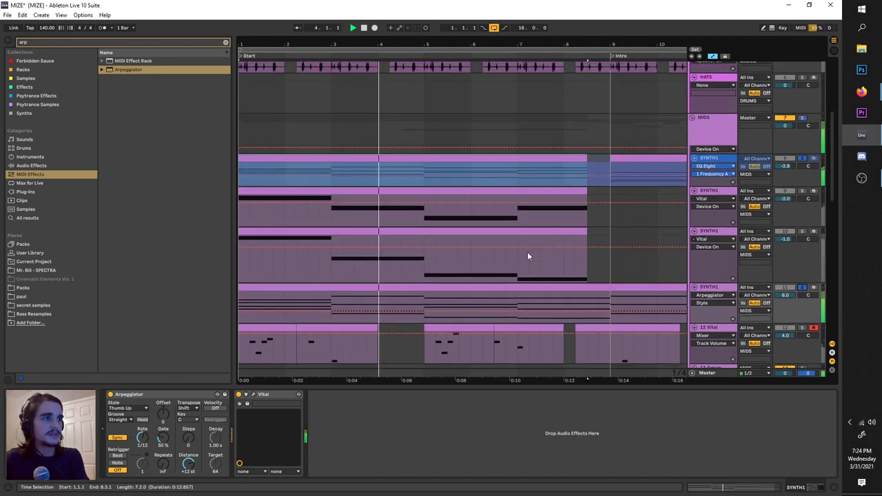
- Select and solo the 12 Vital track and audition its melody from near the start of bar 1
{"action": "left_click", "coordinate": [706, 329]}
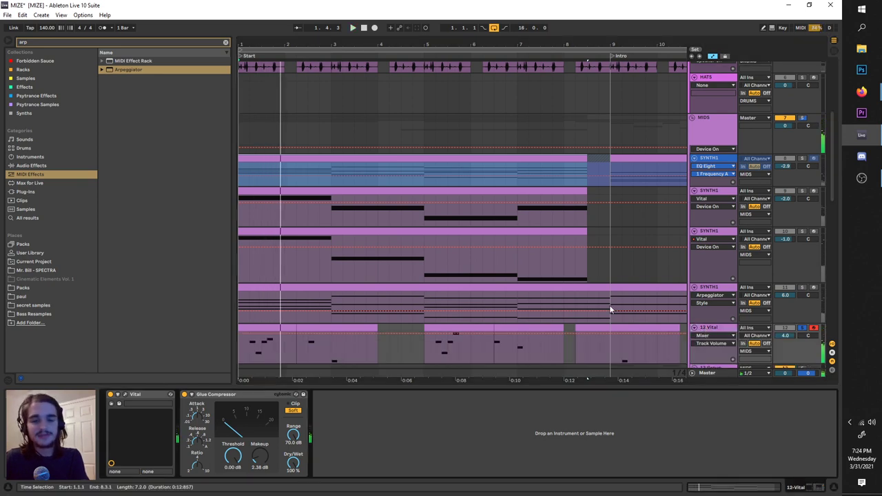
{"action": "scroll", "coordinate": [559, 310], "scroll_direction": "down", "scroll_amount": 1}
{"action": "left_click", "coordinate": [252, 328]}
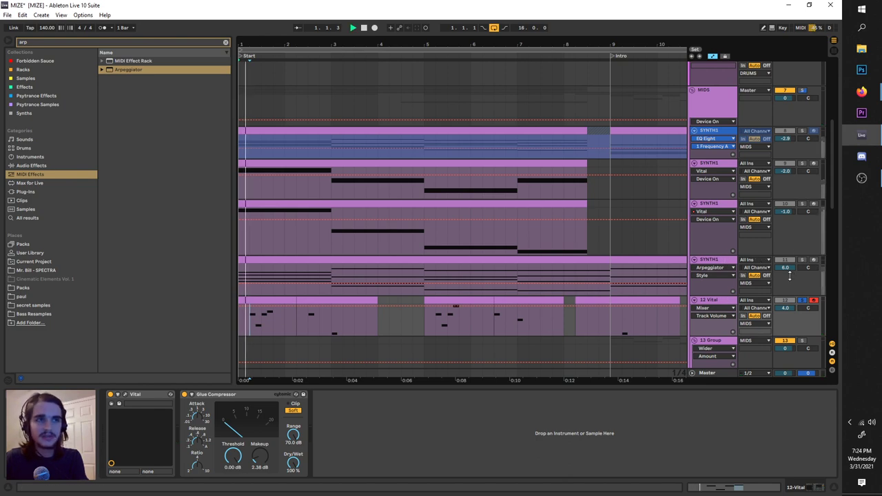
- Solo SYNTH1 track 10, show its devices, and compare its sound with EQ Eight on and off
{"action": "scroll", "coordinate": [641, 233], "scroll_direction": "up", "scroll_amount": 1}
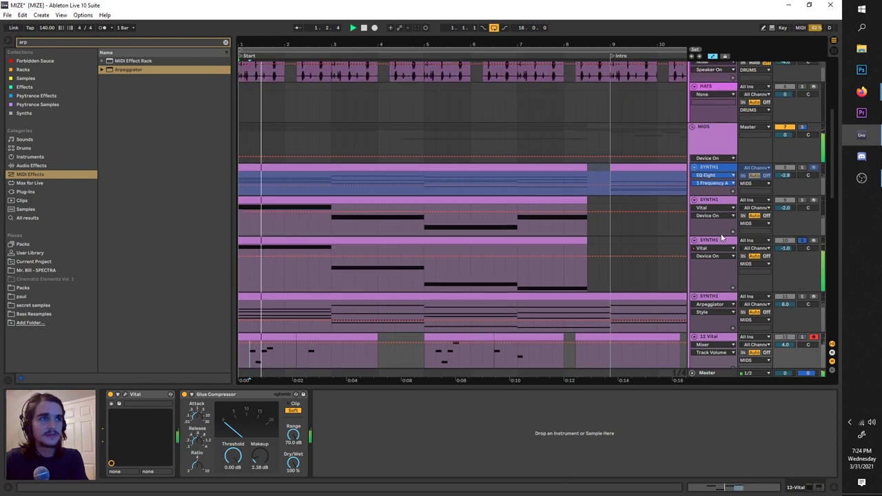
{"action": "left_click", "coordinate": [721, 240]}
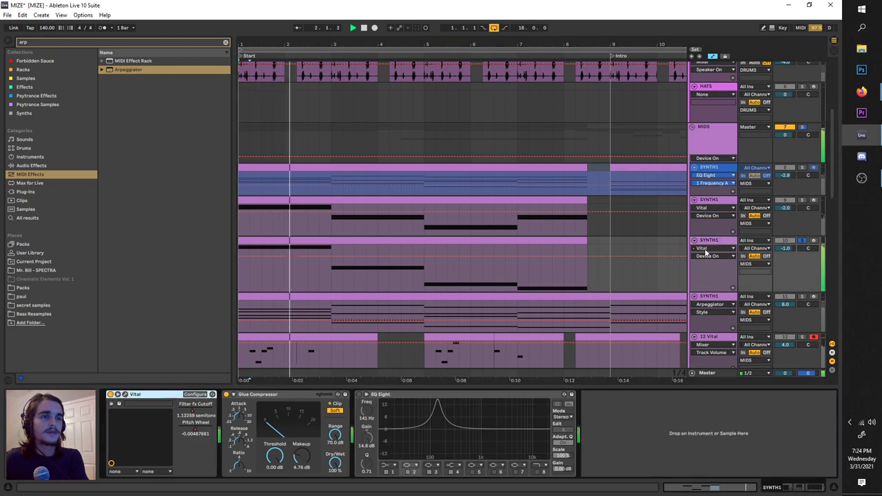
{"action": "left_click", "coordinate": [359, 394]}
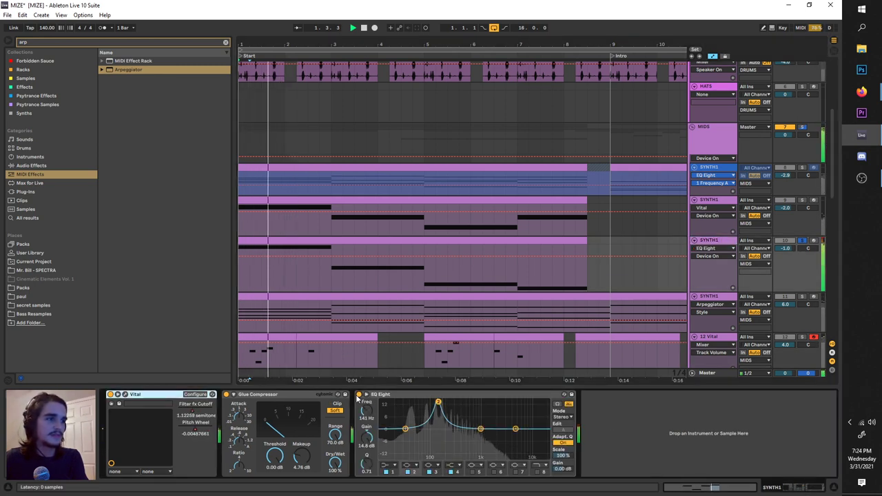
{"action": "left_click", "coordinate": [359, 395]}
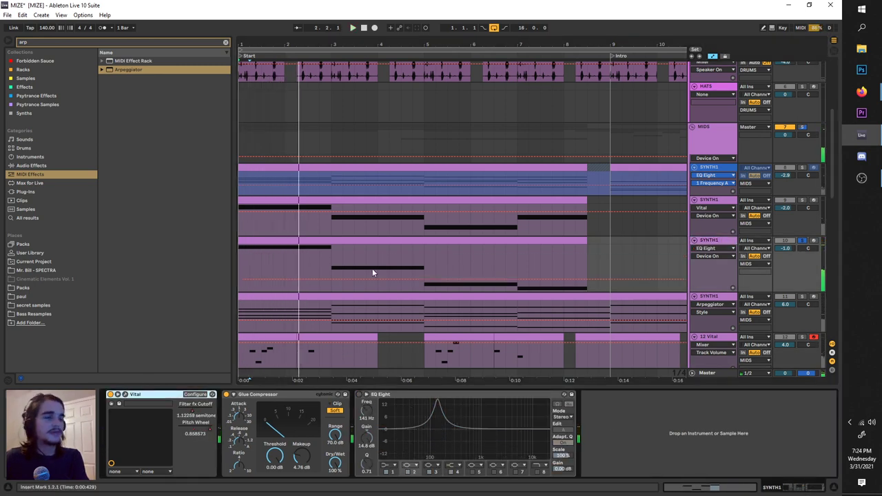
- Unsolo SYNTH1 track 10 and play the full mix from the Intro marker at bar 9
{"action": "left_click", "coordinate": [334, 267]}
{"action": "key", "text": "space"}
{"action": "scroll", "coordinate": [483, 262], "scroll_direction": "right", "scroll_amount": 2}
{"action": "key", "text": "space"}
{"action": "left_click", "coordinate": [557, 251]}
{"action": "left_click", "coordinate": [803, 240]}
{"action": "key", "text": "space"}
{"action": "scroll", "coordinate": [344, 265], "scroll_direction": "left", "scroll_amount": 2}
{"action": "key", "text": "space"}
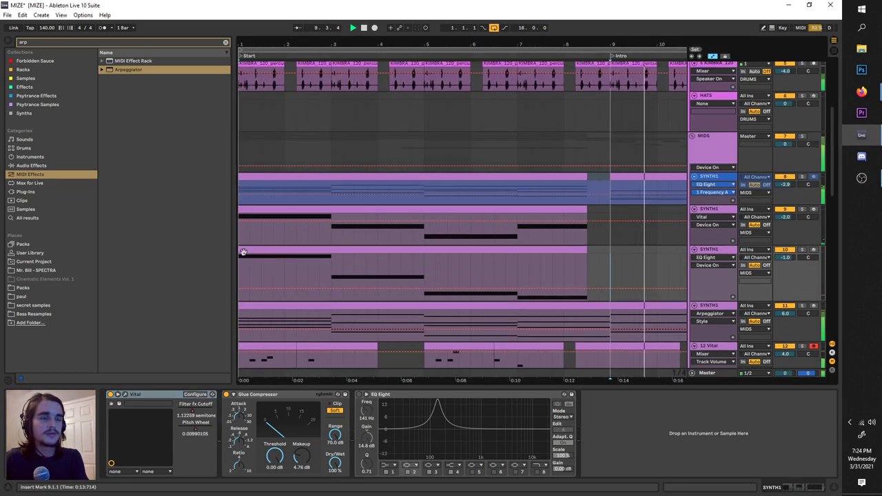
- Return the playback position to bar 1, solo SYNTH1 track 10 again, and audition it
{"action": "left_click", "coordinate": [238, 255]}
{"action": "left_click", "coordinate": [804, 250]}
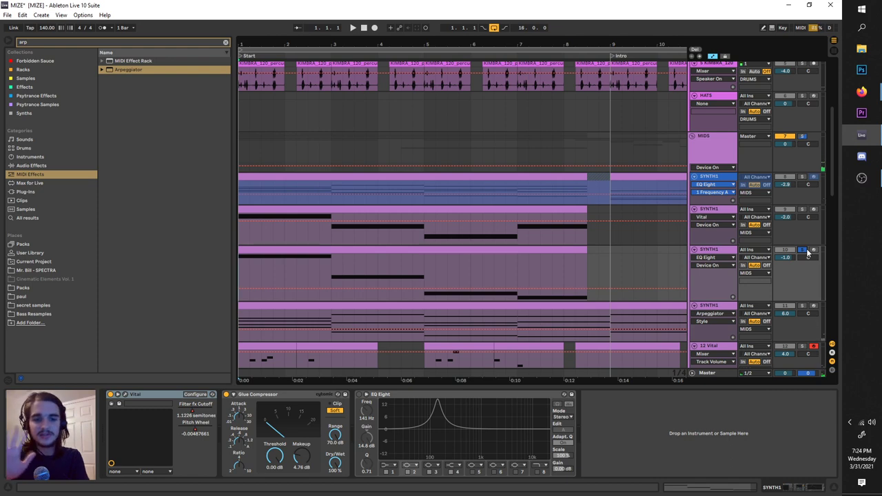
{"action": "key", "text": "space"}
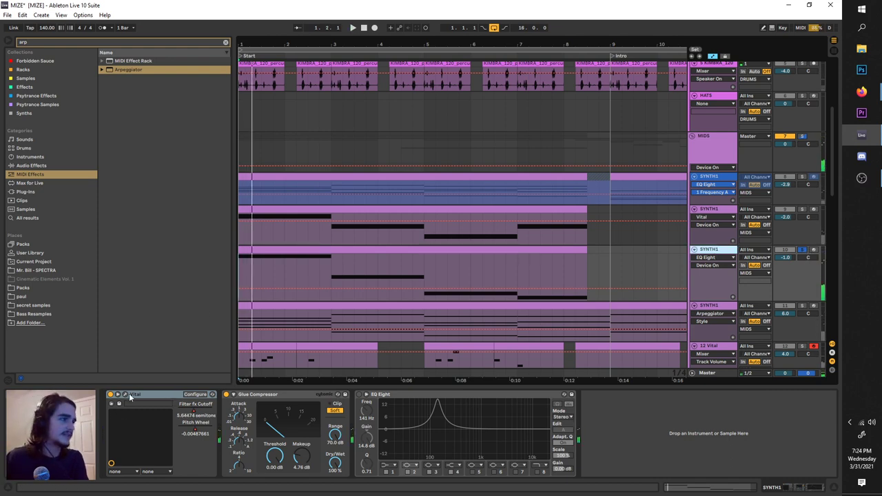
- Open Vital on SYNTH1 track 10 and initialize its preset
{"action": "left_click", "coordinate": [127, 394]}
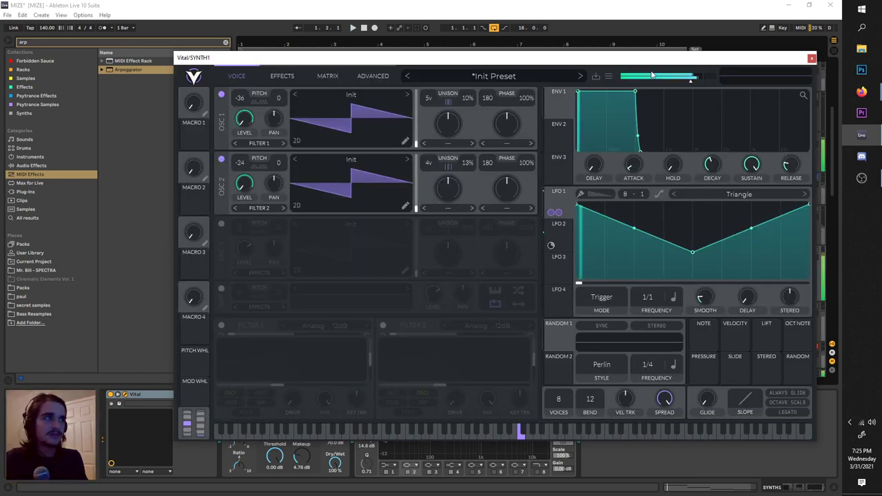
{"action": "left_click", "coordinate": [608, 76]}
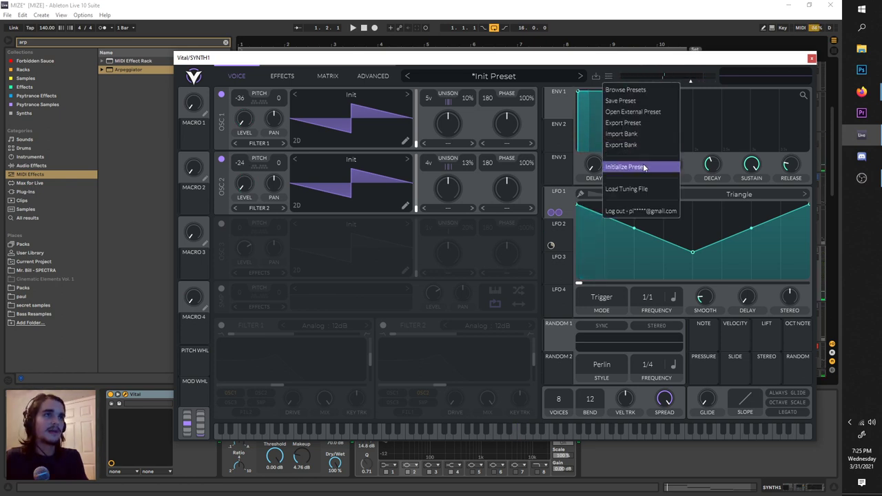
{"action": "left_click", "coordinate": [640, 167]}
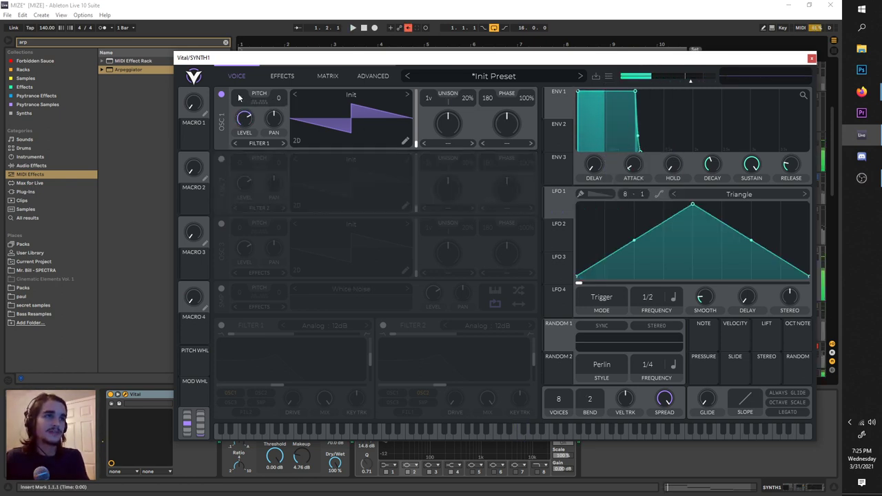
- Transpose oscillator 1 to -36, and enable oscillator 2 with a transpose of -24
{"action": "left_click_drag", "start_coordinate": [241, 121], "coordinate": [240, 131]}
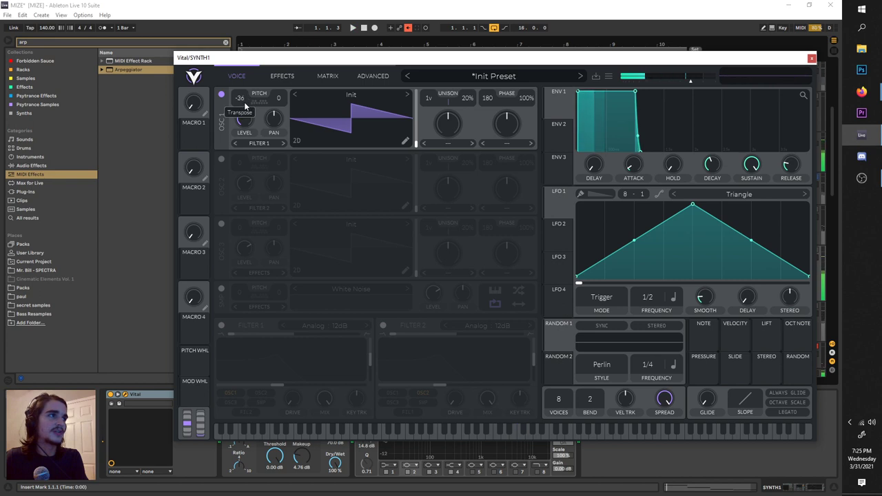
{"action": "left_click", "coordinate": [221, 159]}
{"action": "scroll", "coordinate": [244, 169], "scroll_direction": "down", "scroll_amount": 6}
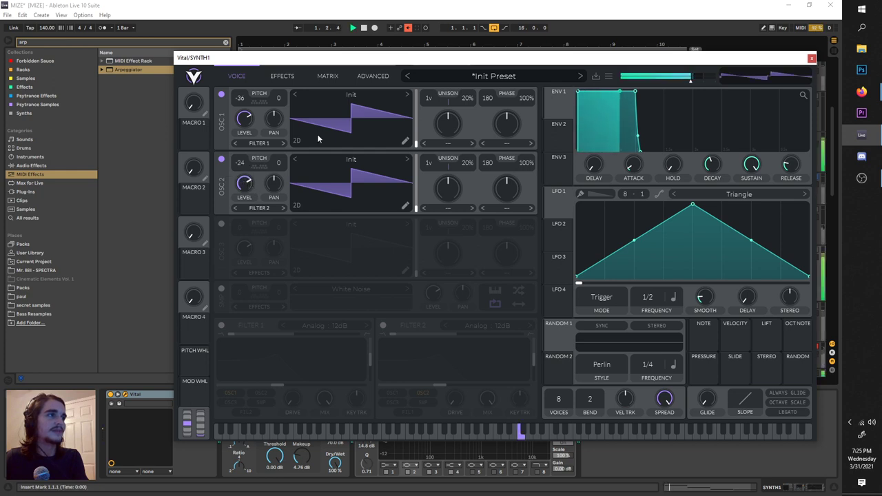
- Set oscillator 1's unison to 4 voices at 14% detune and oscillator 2's to 5 voices at 13%
{"action": "left_click_drag", "start_coordinate": [436, 85], "coordinate": [436, 85]}
{"action": "left_click_drag", "start_coordinate": [428, 162], "coordinate": [432, 150]}
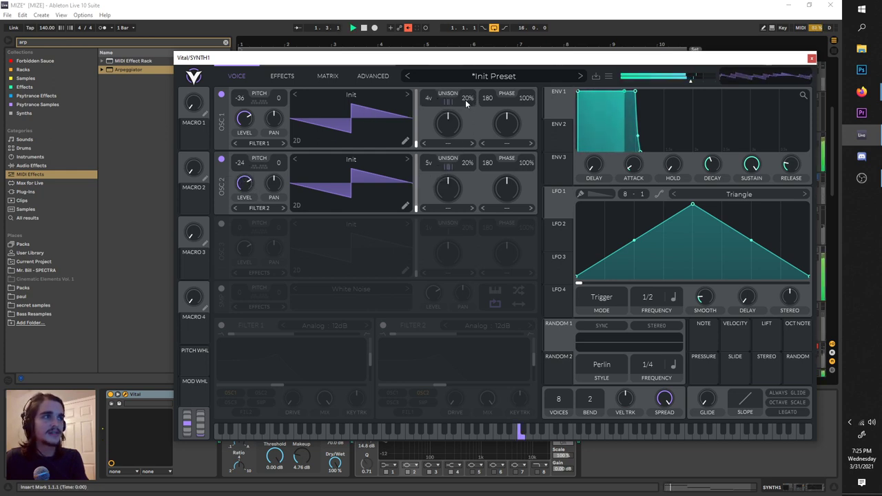
{"action": "scroll", "coordinate": [467, 161], "scroll_direction": "down", "scroll_amount": 1}
- Enable an Analog 12dB Filter and a Multiband Compressor in Vital's effects, fine-tuning the filter cutoff while auditioning
{"action": "left_click", "coordinate": [282, 76]}
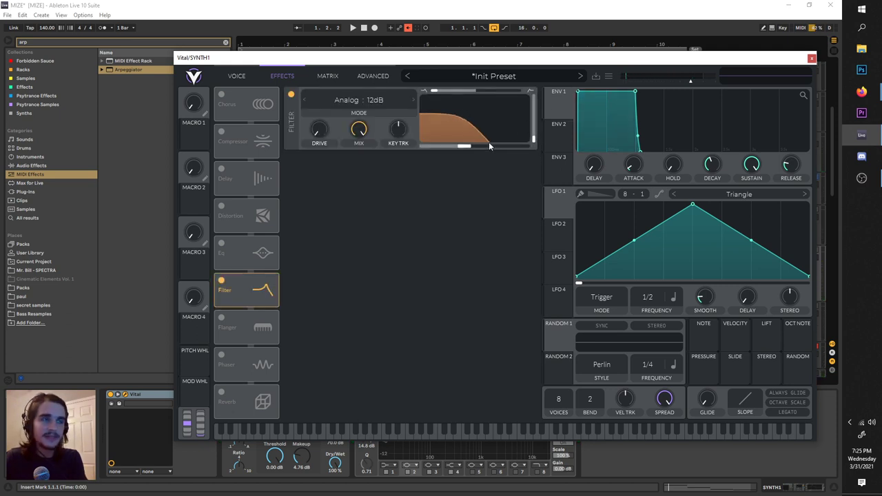
{"action": "left_click_drag", "start_coordinate": [474, 148], "coordinate": [479, 148]}
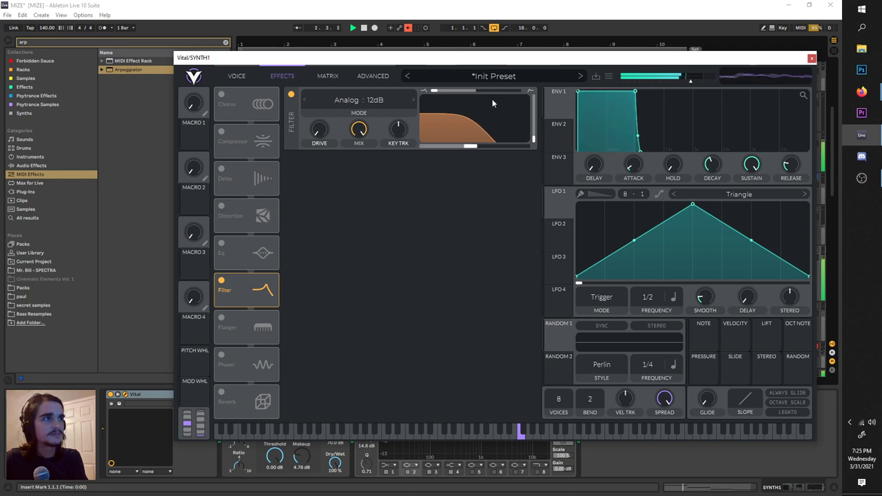
{"action": "left_click_drag", "start_coordinate": [470, 146], "coordinate": [467, 146]}
{"action": "left_click", "coordinate": [220, 132]}
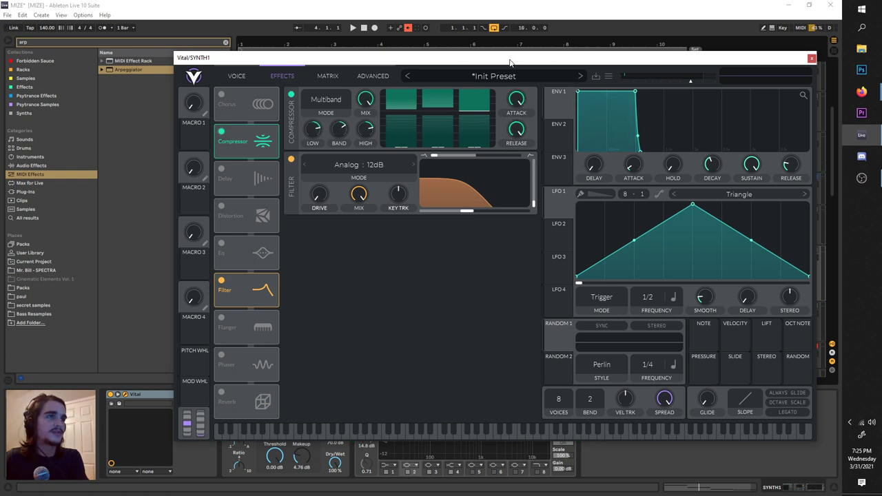
{"action": "key", "text": "space"}
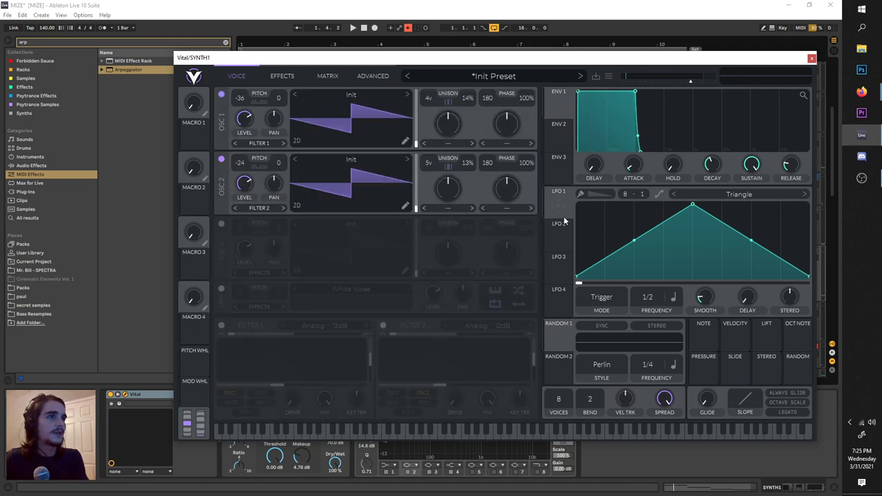
- Assign LFO 1 to the levels of oscillators 1 and 2, and lower both base levels for the modulation
{"action": "left_click_drag", "start_coordinate": [540, 223], "coordinate": [239, 114]}
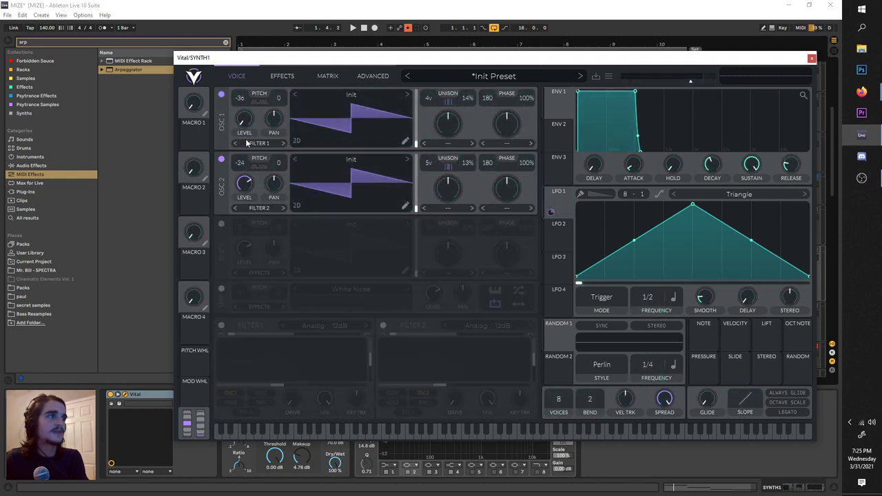
{"action": "left_click_drag", "start_coordinate": [552, 201], "coordinate": [245, 183]}
{"action": "left_click_drag", "start_coordinate": [244, 182], "coordinate": [245, 259]}
{"action": "key", "text": "space"}
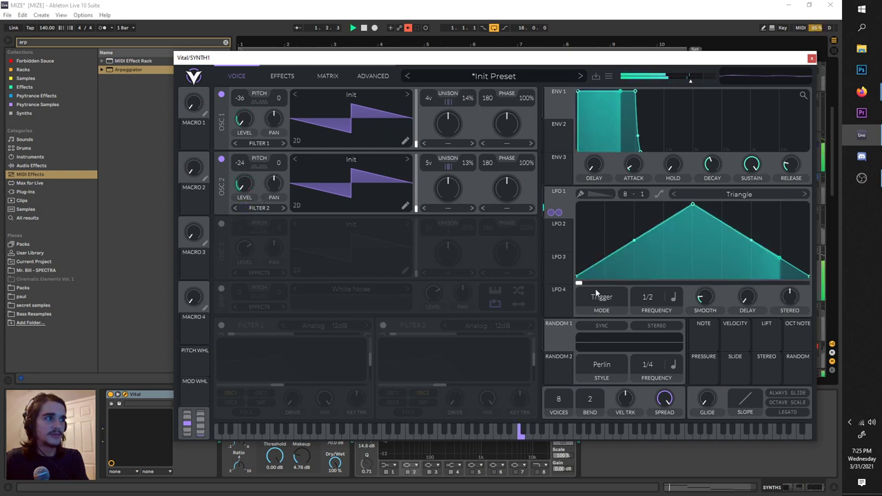
- Reshape LFO 1's triangle into a shallow dip that starts and ends high, and set its frequency to 1/1
{"action": "left_click_drag", "start_coordinate": [578, 279], "coordinate": [638, 164]}
{"action": "left_click_drag", "start_coordinate": [693, 215], "coordinate": [693, 243]}
{"action": "left_click_drag", "start_coordinate": [657, 292], "coordinate": [656, 304]}
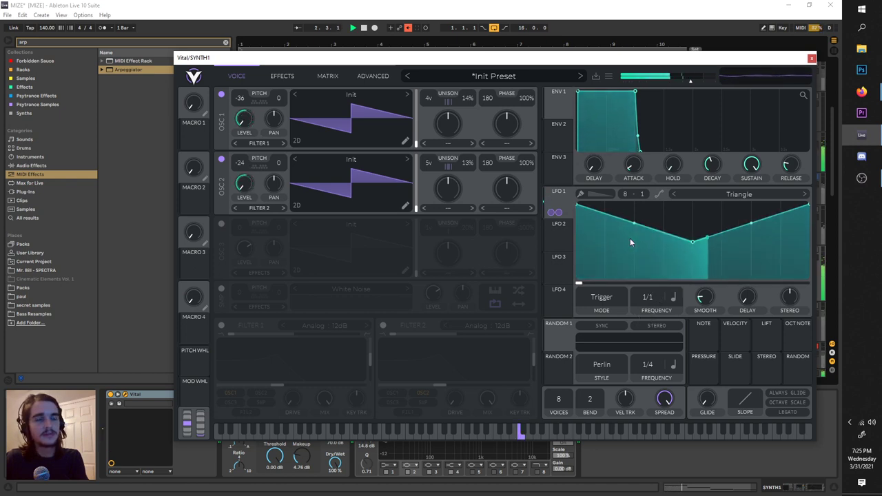
- Enable the EQ effect after the Filter and boost its band by 15 dB at about 72.5 semitones while auditioning
{"action": "left_click", "coordinate": [273, 72]}
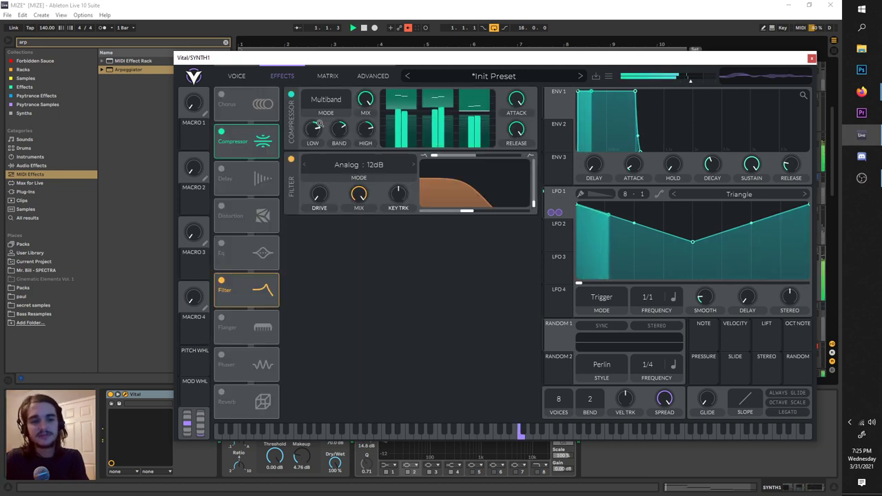
{"action": "key", "text": "space"}
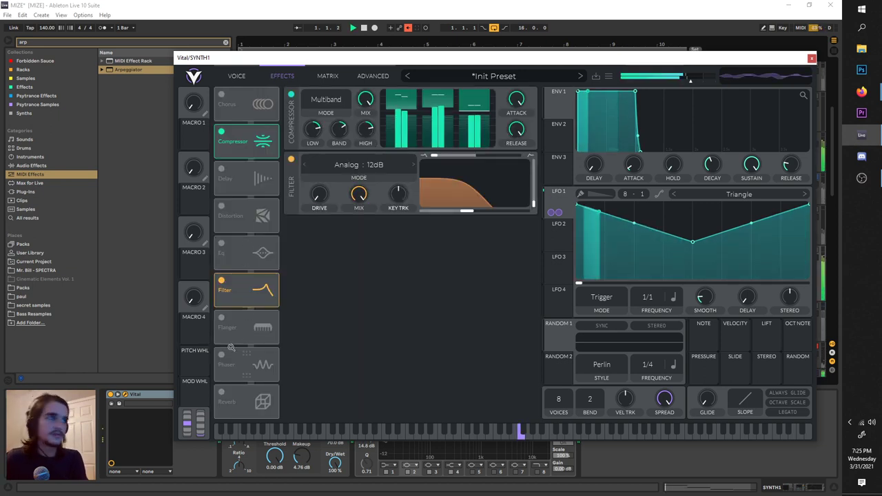
{"action": "left_click", "coordinate": [241, 248]}
{"action": "left_click_drag", "start_coordinate": [243, 249], "coordinate": [246, 288]}
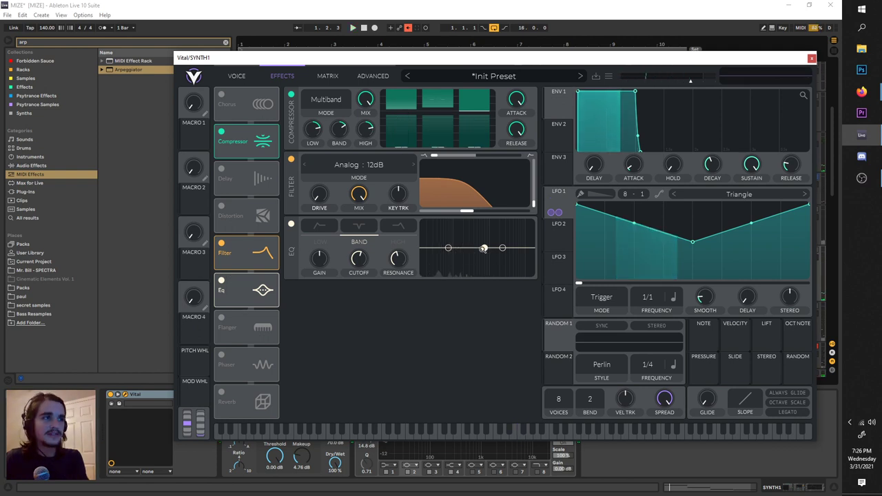
{"action": "left_click_drag", "start_coordinate": [484, 248], "coordinate": [472, 222]}
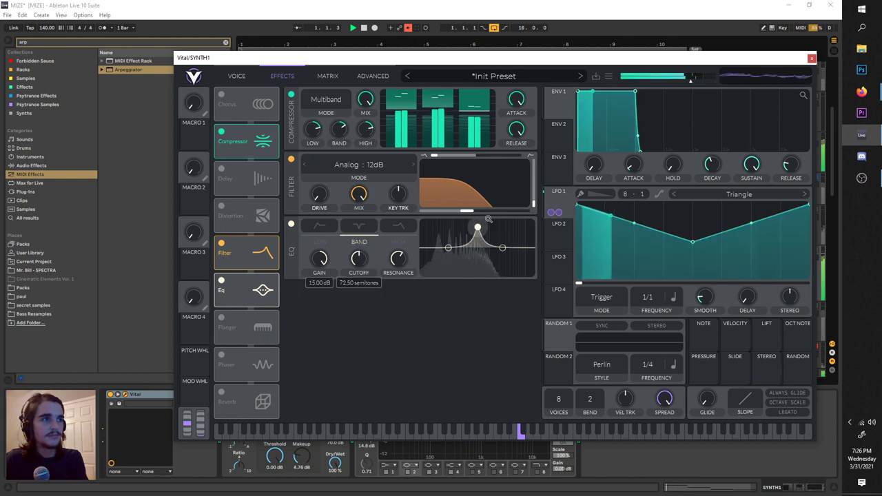
- Assign LFO 2 to the EQ band's cutoff and audition the sweep
{"action": "left_click", "coordinate": [565, 241]}
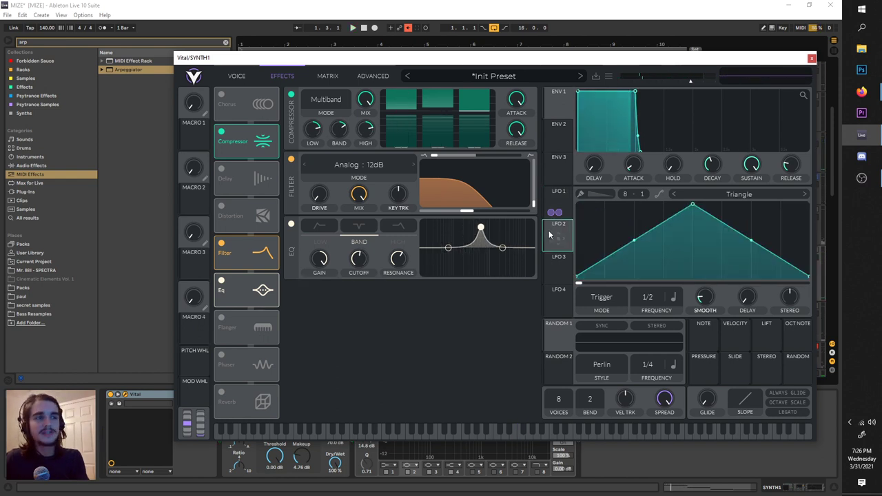
{"action": "left_click_drag", "start_coordinate": [559, 239], "coordinate": [359, 264]}
{"action": "key", "text": "space"}
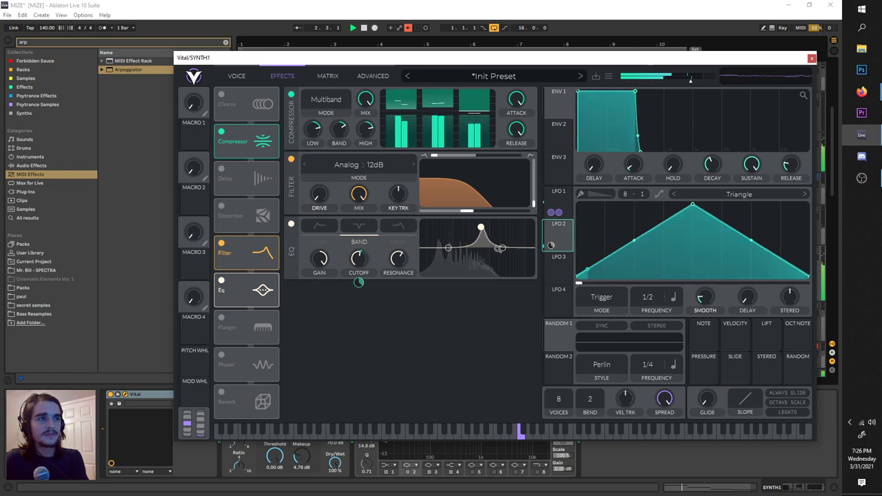
{"action": "mouse_move", "coordinate": [358, 271]}
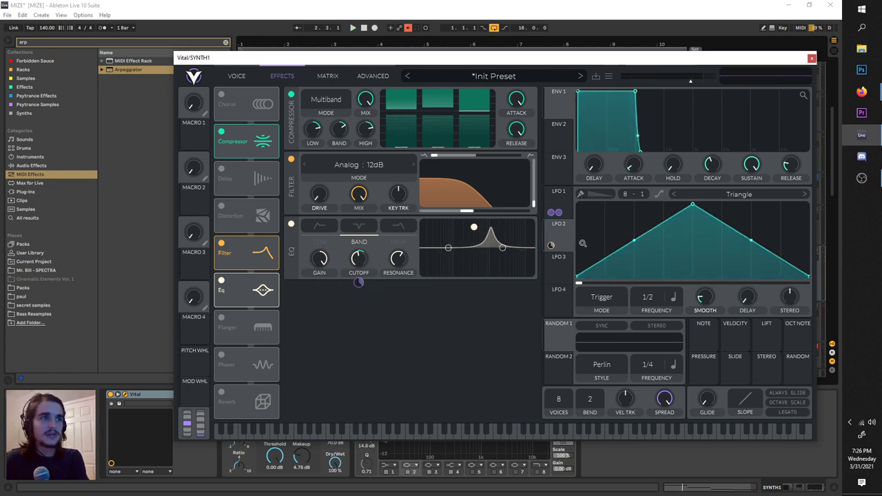
- Paint an alternating high-low stepped pattern across LFO 2's eight grid columns using the Step brush
{"action": "left_click", "coordinate": [582, 193]}
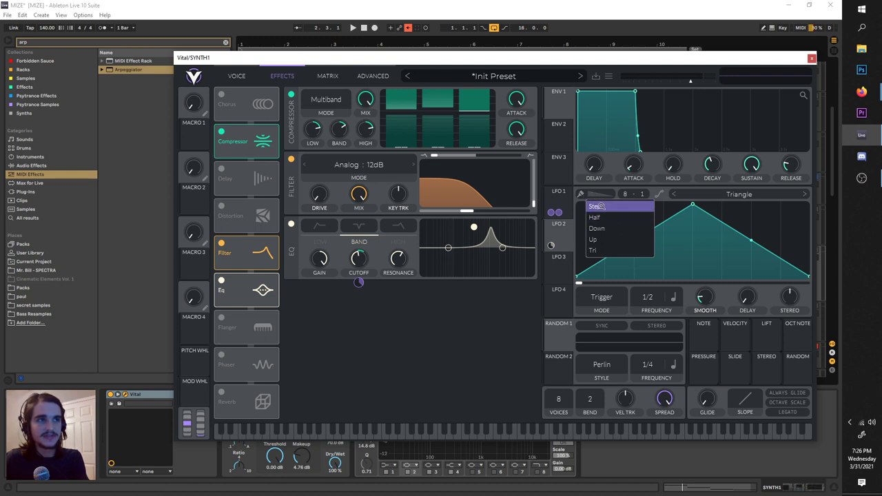
{"action": "left_click", "coordinate": [595, 207]}
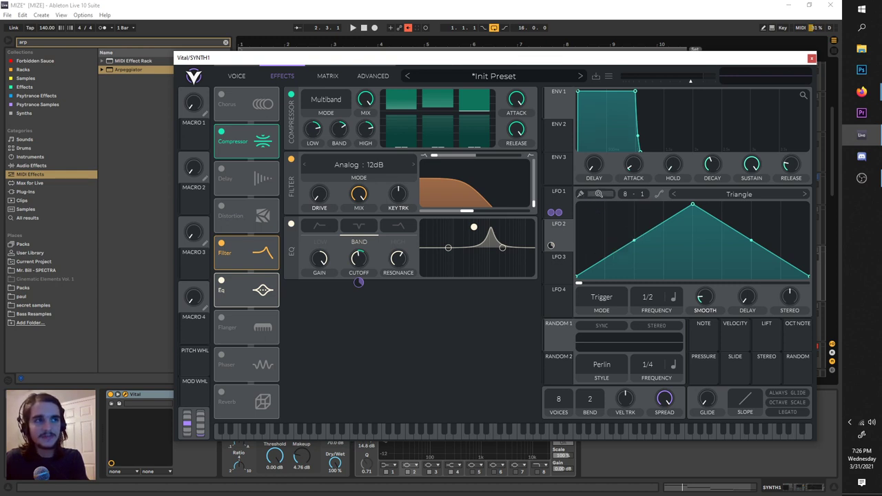
{"action": "mouse_move", "coordinate": [588, 223]}
{"action": "left_mouse_down"}
{"action": "mouse_move", "coordinate": [616, 243]}
{"action": "mouse_move", "coordinate": [614, 263]}
{"action": "mouse_move", "coordinate": [659, 231]}
{"action": "mouse_move", "coordinate": [650, 213]}
{"action": "mouse_move", "coordinate": [677, 244]}
{"action": "left_mouse_up"}
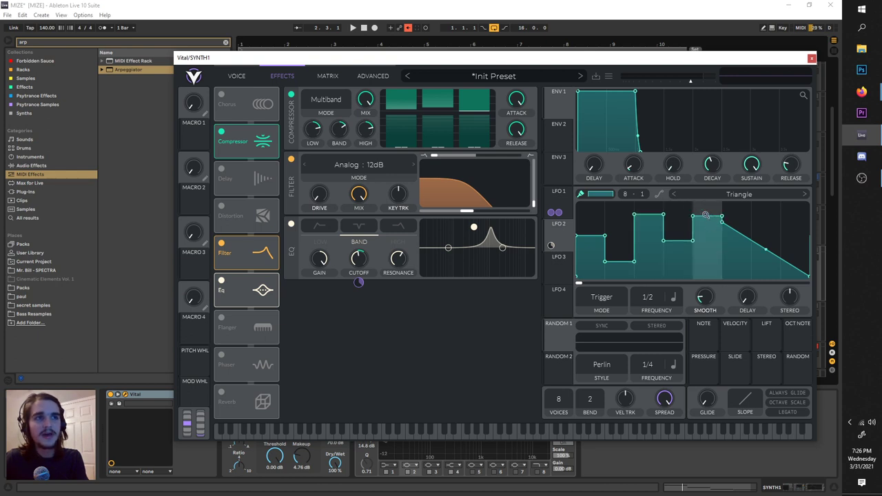
{"action": "left_click", "coordinate": [731, 260]}
{"action": "left_click_drag", "start_coordinate": [752, 267], "coordinate": [757, 216]}
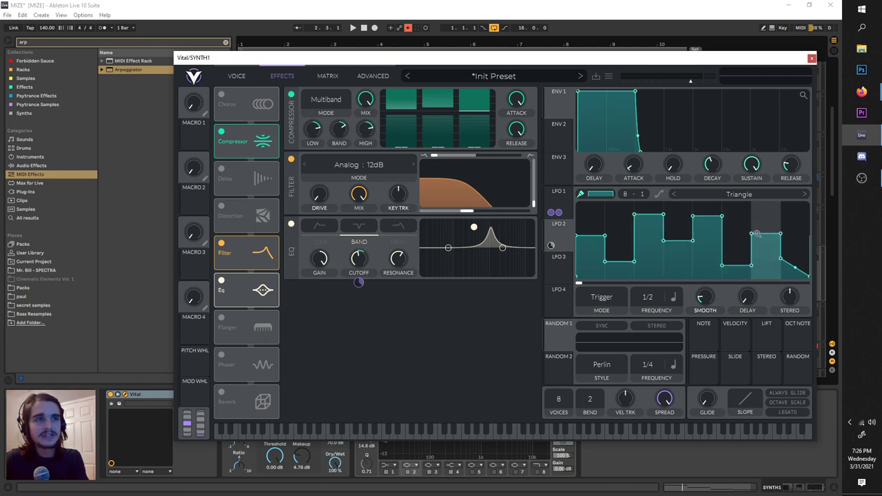
{"action": "left_click", "coordinate": [791, 276]}
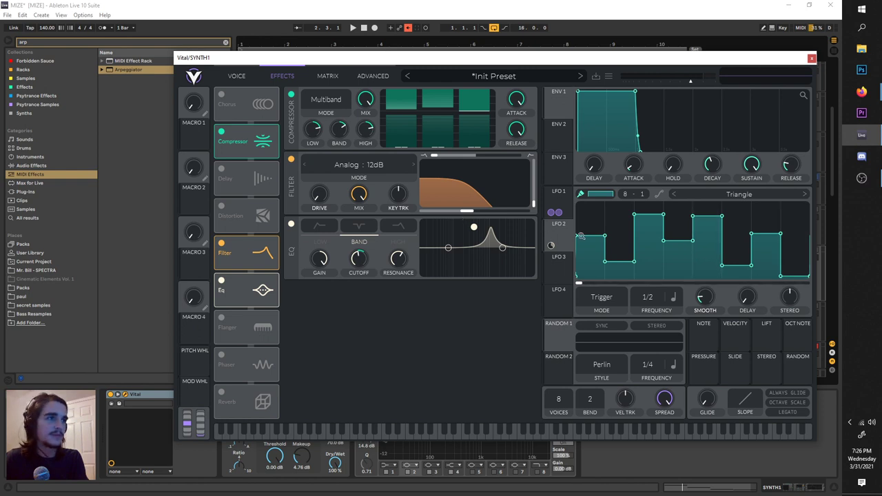
- Set LFO 2's frequency to 1/1 and lower the EQ band's cutoff to about 58.78 semitones while auditioning
{"action": "key", "text": "space"}
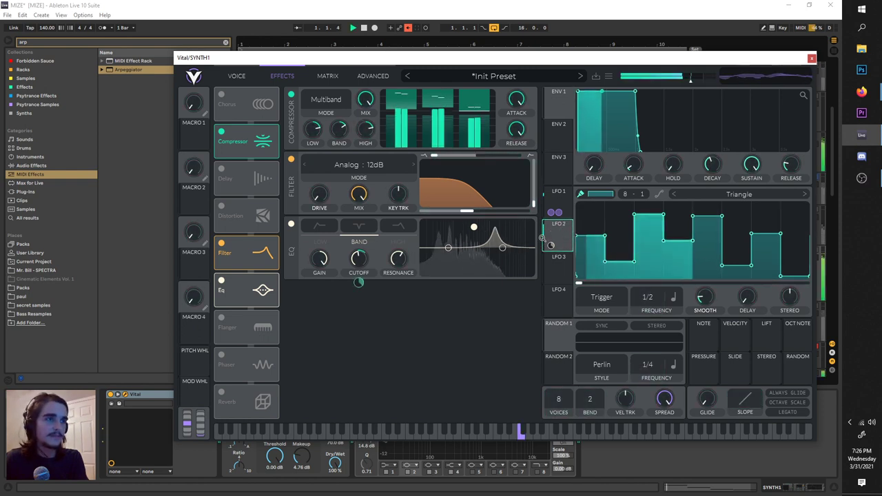
{"action": "key", "text": "space"}
{"action": "left_click_drag", "start_coordinate": [655, 301], "coordinate": [655, 310]}
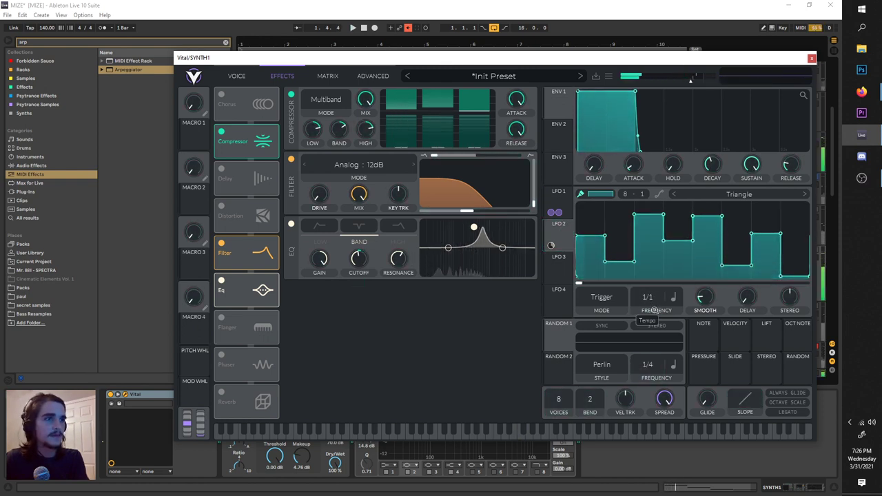
{"action": "key", "text": "space"}
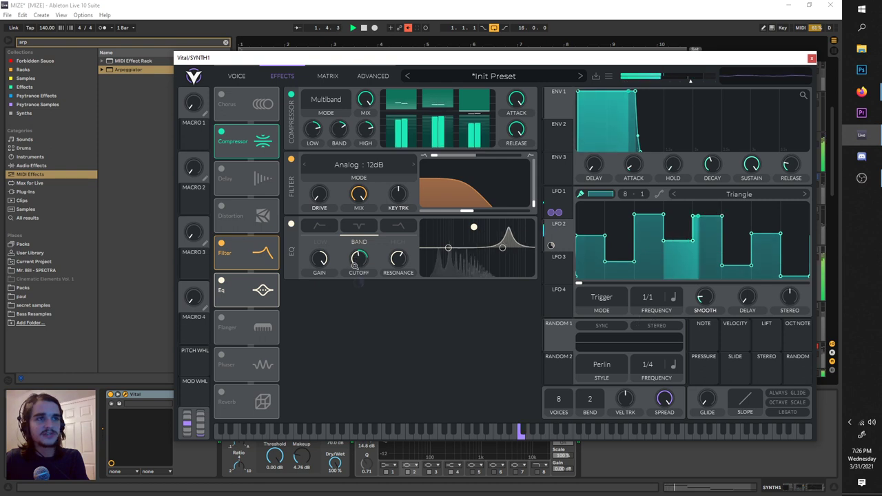
{"action": "scroll", "coordinate": [355, 266], "scroll_direction": "down", "scroll_amount": 2}
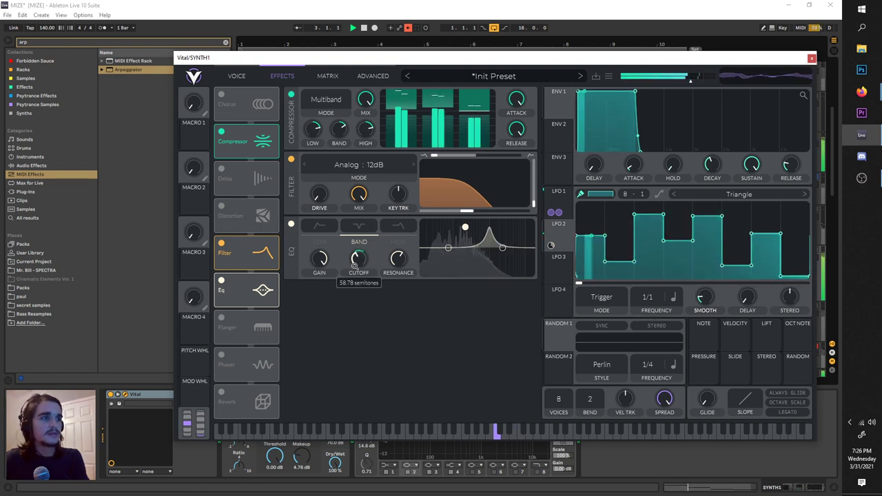
- Close Vital and play all the tracks together while looking over the arrangement
{"action": "left_click", "coordinate": [812, 60]}
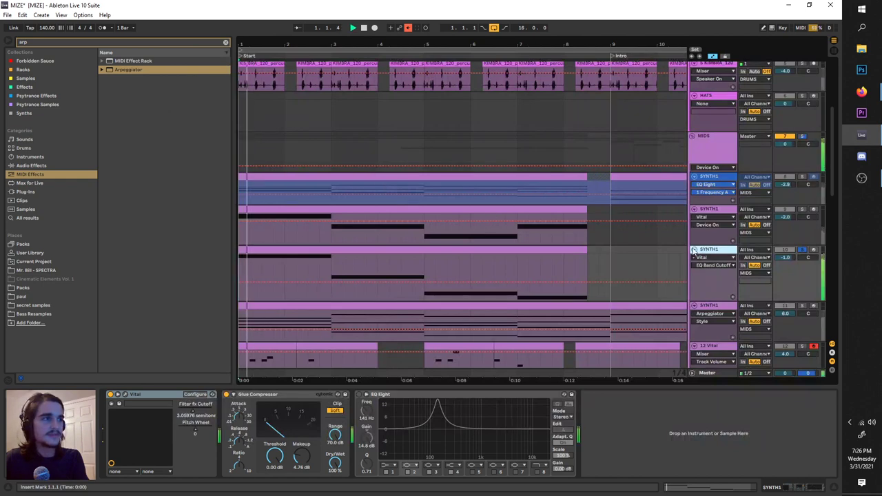
{"action": "scroll", "coordinate": [450, 238], "scroll_direction": "down", "scroll_amount": 5}
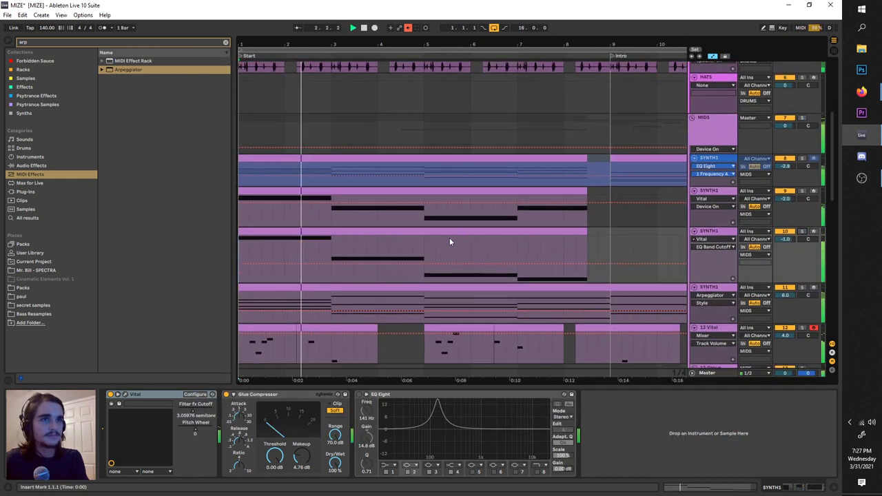
{"action": "scroll", "coordinate": [340, 250], "scroll_direction": "down", "scroll_amount": 9}
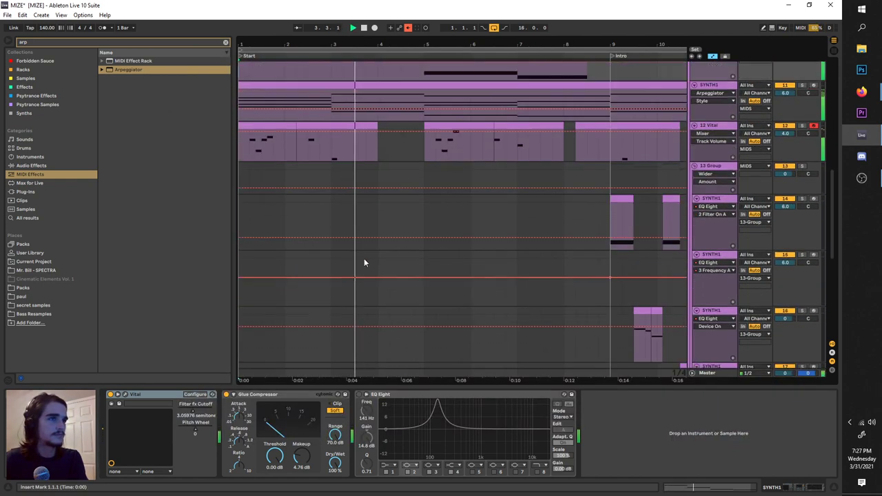
{"action": "scroll", "coordinate": [535, 285], "scroll_direction": "up", "scroll_amount": 12}
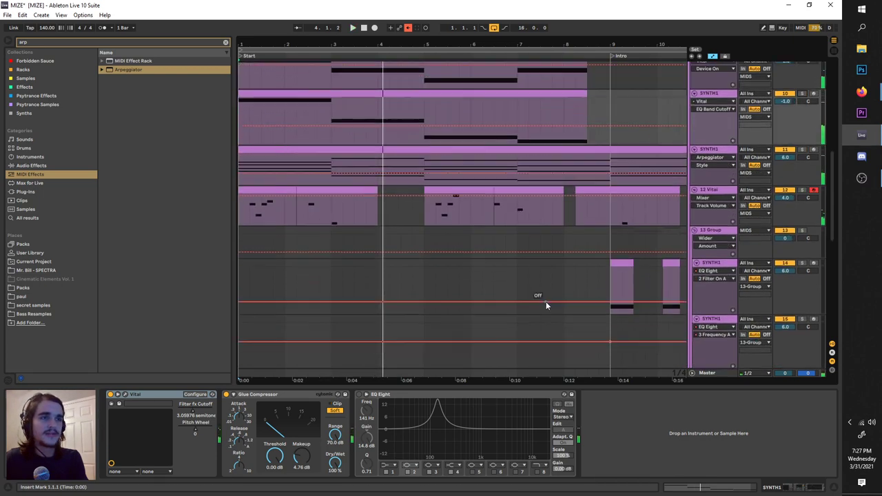
{"action": "scroll", "coordinate": [526, 296], "scroll_direction": "up", "scroll_amount": 5}
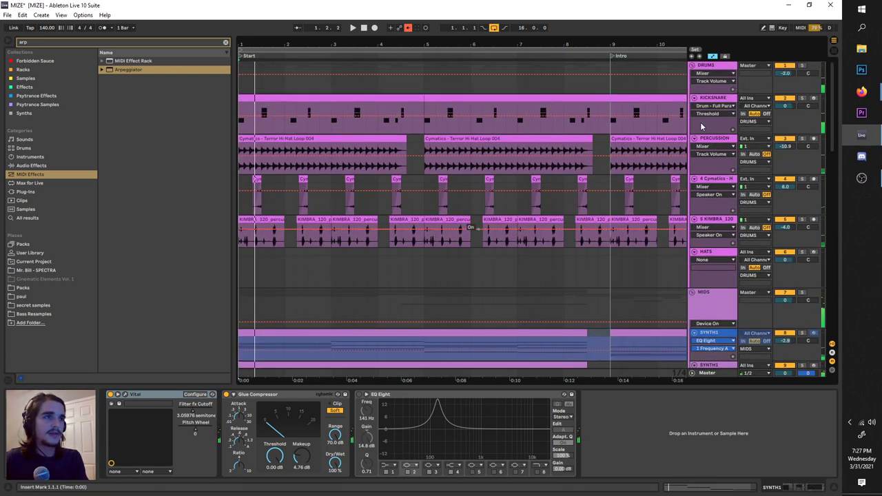
- Solo the DRUMS group and audition it, including the KIMBRA percussion loop track on its own
{"action": "key", "text": "space"}
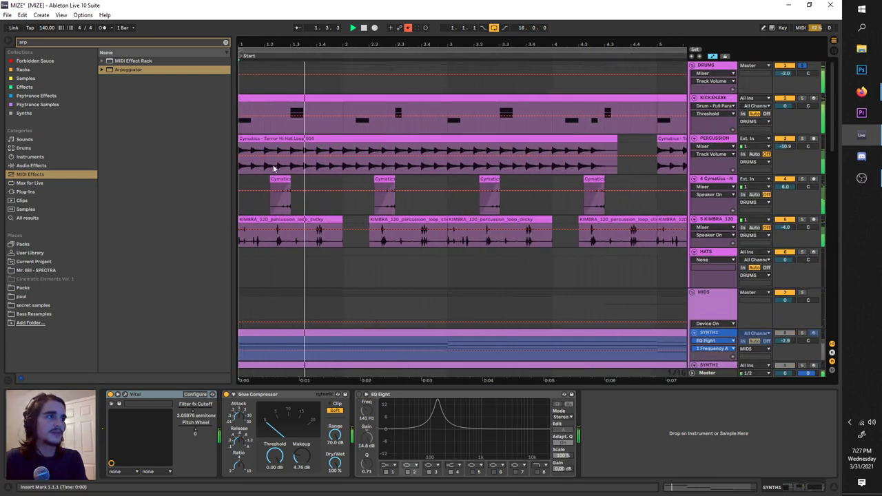
{"action": "key", "text": "space"}
{"action": "scroll", "coordinate": [311, 213], "scroll_direction": "up", "scroll_amount": 3}
{"action": "left_click_drag", "start_coordinate": [311, 213], "coordinate": [646, 218]}
{"action": "key", "text": "space"}
{"action": "right_click", "coordinate": [714, 218]}
{"action": "left_click", "coordinate": [741, 284]}
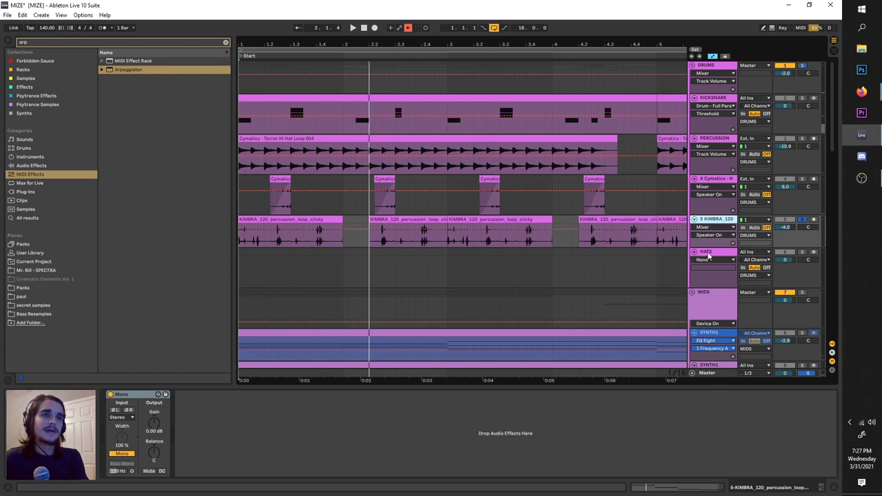
- Insert an audio track below the KIMBRA track and search all browser results for "perc loop"
{"action": "key", "text": "ctrl+t"}
{"action": "key", "text": "ctrl+f"}
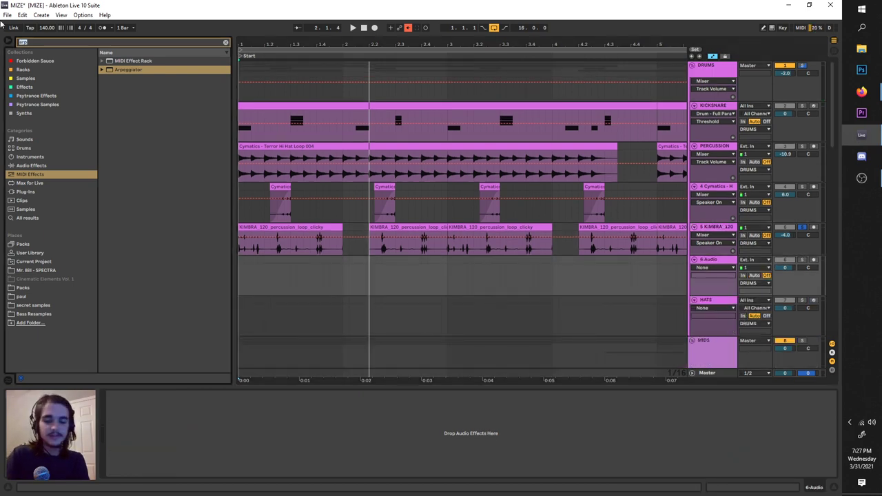
{"action": "type", "text": "perc loo"}
{"action": "left_click", "coordinate": [21, 218]}
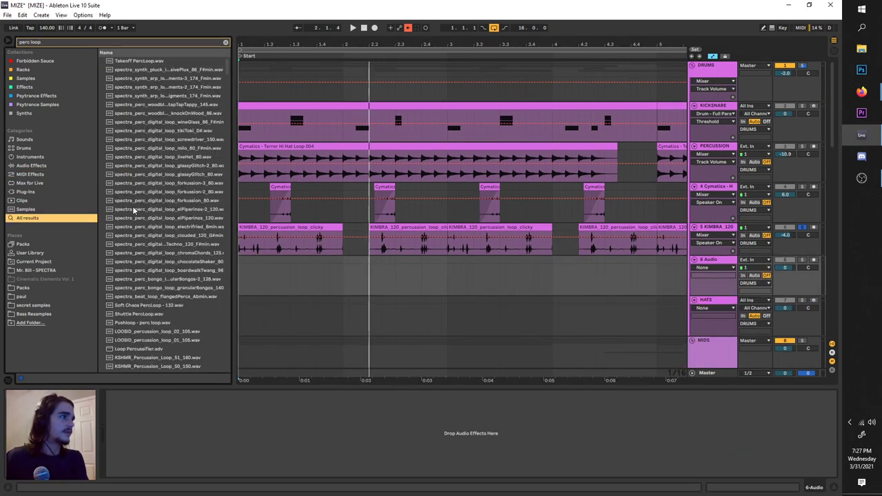
- Browse the percussion loop results and preview several samples
{"action": "left_click", "coordinate": [174, 271]}
{"action": "scroll", "coordinate": [178, 265], "scroll_direction": "down", "scroll_amount": 2}
{"action": "left_click", "coordinate": [185, 276]}
{"action": "left_click", "coordinate": [168, 207]}
{"action": "left_click", "coordinate": [177, 216]}
{"action": "left_click_drag", "start_coordinate": [228, 69], "coordinate": [228, 95]}
{"action": "left_click", "coordinate": [209, 202]}
{"action": "key", "text": "Down"}
{"action": "key", "text": "Down"}
{"action": "key", "text": "Down"}
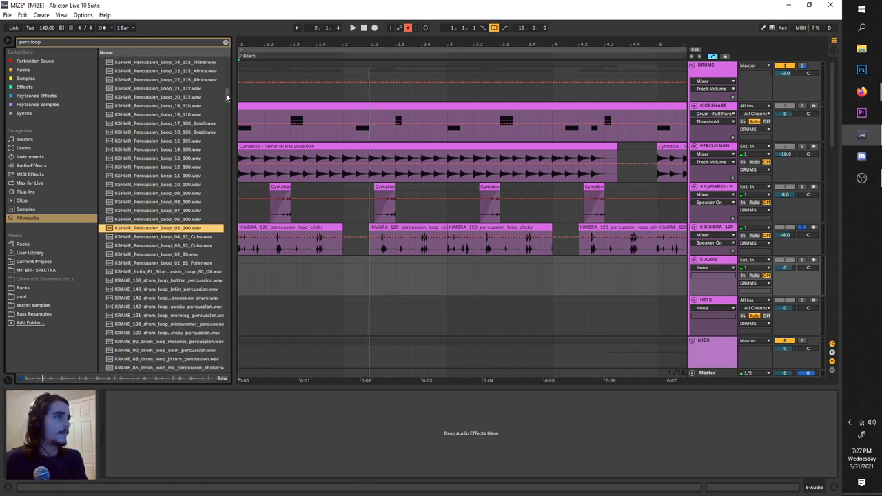
{"action": "scroll", "coordinate": [168, 229], "scroll_direction": "down", "scroll_amount": 5}
- Add "cyma" to the search and place Cymatics - Perc Loop 20 - 160 BPM on the new audio track at 1.2.3
{"action": "left_click", "coordinate": [67, 43]}
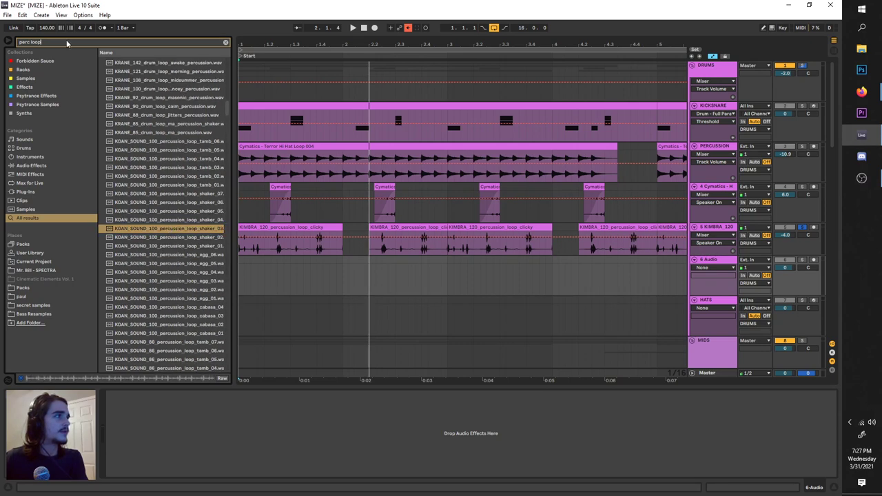
{"action": "type", "text": "cyma"}
{"action": "left_click", "coordinate": [166, 132]}
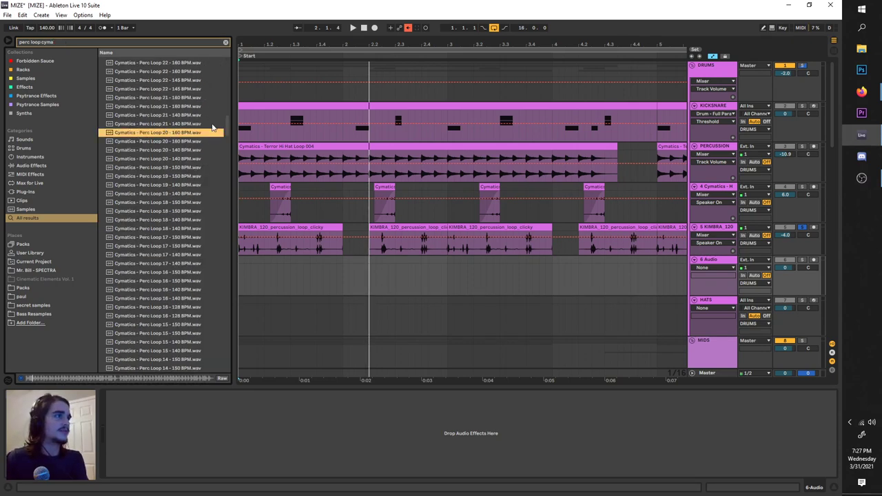
{"action": "left_click_drag", "start_coordinate": [197, 132], "coordinate": [332, 262]}
{"action": "scroll", "coordinate": [277, 260], "scroll_direction": "up", "scroll_amount": 2}
{"action": "scroll", "coordinate": [306, 261], "scroll_direction": "left", "scroll_amount": 1}
- Solo the new Cymatics track in place of the KIMBRA track and play the loop
{"action": "key", "text": "space"}
{"action": "left_click", "coordinate": [799, 251]}
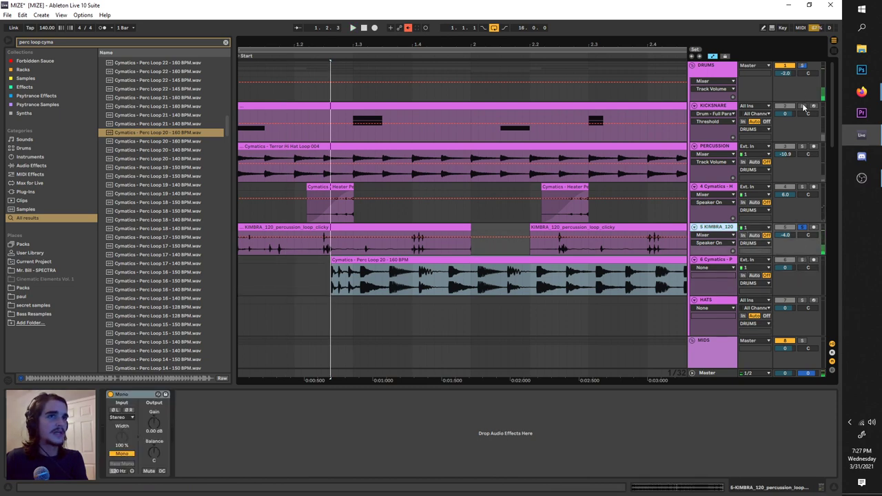
{"action": "left_click", "coordinate": [801, 260]}
{"action": "key", "text": "space"}
{"action": "scroll", "coordinate": [508, 281], "scroll_direction": "down", "scroll_amount": 3}
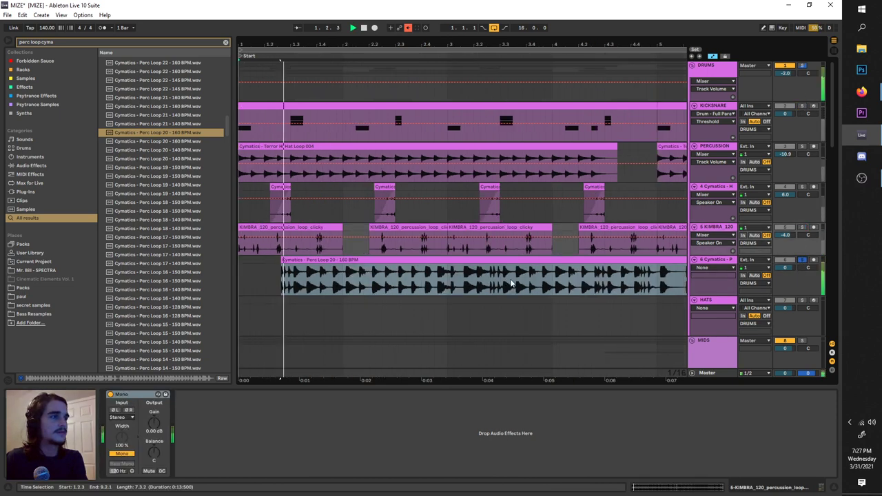
- Trim the Perc Loop 20 clip to a short slice ending at 1.3.1
{"action": "left_click_drag", "start_coordinate": [623, 263], "coordinate": [262, 270]}
{"action": "scroll", "coordinate": [261, 272], "scroll_direction": "up", "scroll_amount": 3}
{"action": "scroll", "coordinate": [261, 273], "scroll_direction": "up", "scroll_amount": 3}
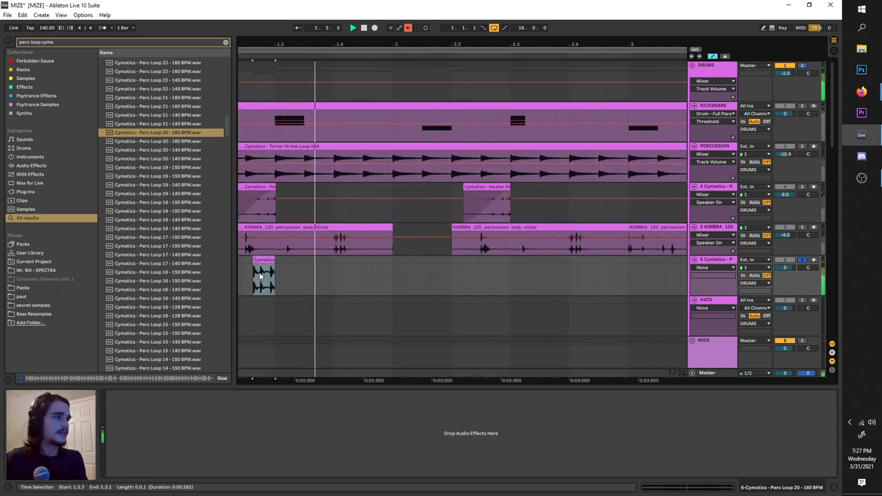
- Place Cymatics - Perc Loop 17 - 150 BPM on the same track at bar 2 and audition it
{"action": "left_click_drag", "start_coordinate": [157, 246], "coordinate": [393, 258]}
{"action": "key", "text": "minus"}
{"action": "left_click", "coordinate": [343, 266]}
{"action": "key", "text": "space"}
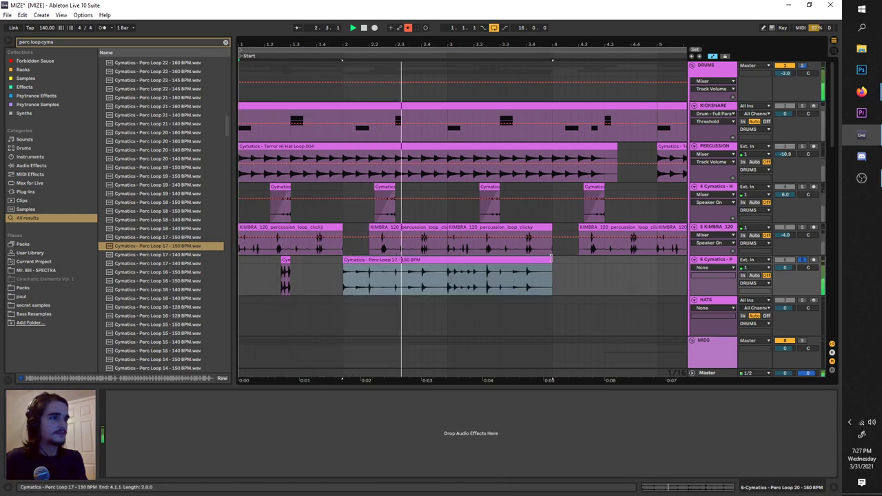
- Trim the Perc Loop 17 clip to end at bar 3, and duplicate both Cymatics clips once further along the track
{"action": "left_click_drag", "start_coordinate": [551, 258], "coordinate": [239, 261]}
{"action": "key", "text": "space"}
{"action": "key", "text": "ctrl+d"}
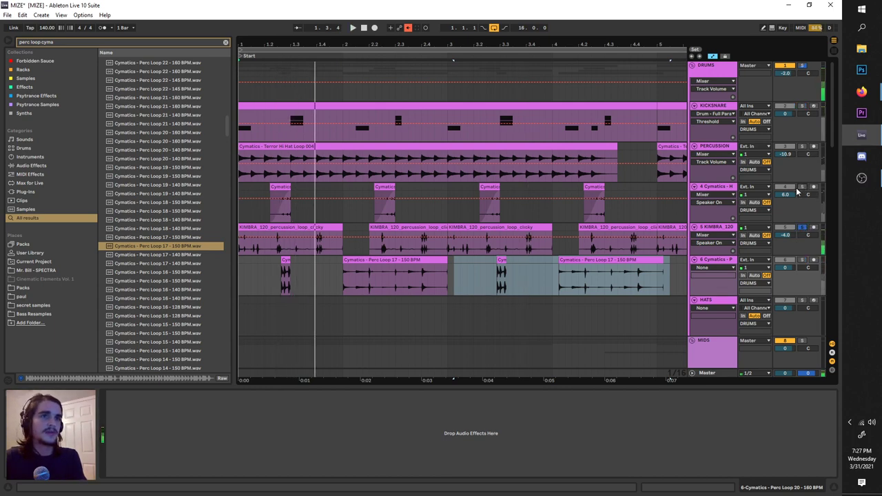
- Open the first Heater Perc Loop clip on track 4 and remove its fade-in while auditioning it
{"action": "scroll", "coordinate": [279, 208], "scroll_direction": "up", "scroll_amount": 3, "text": "ctrl"}
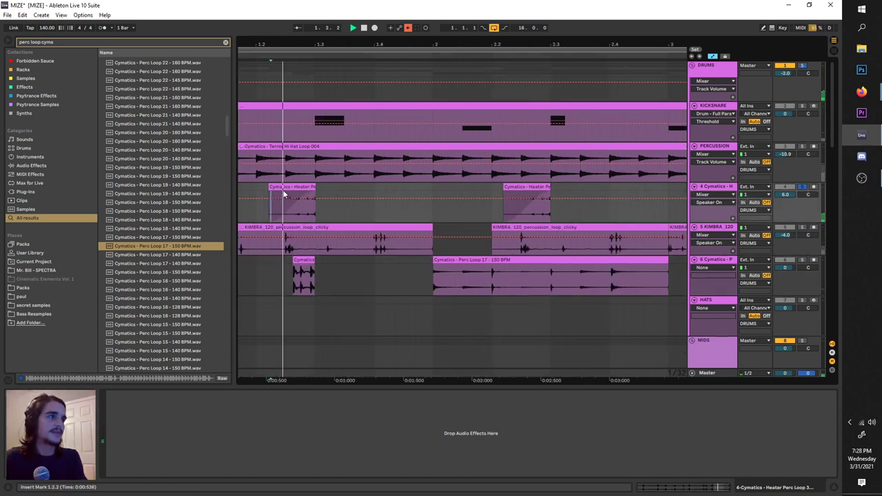
{"action": "double_click", "coordinate": [279, 189]}
{"action": "key", "text": "space"}
{"action": "key", "text": "a"}
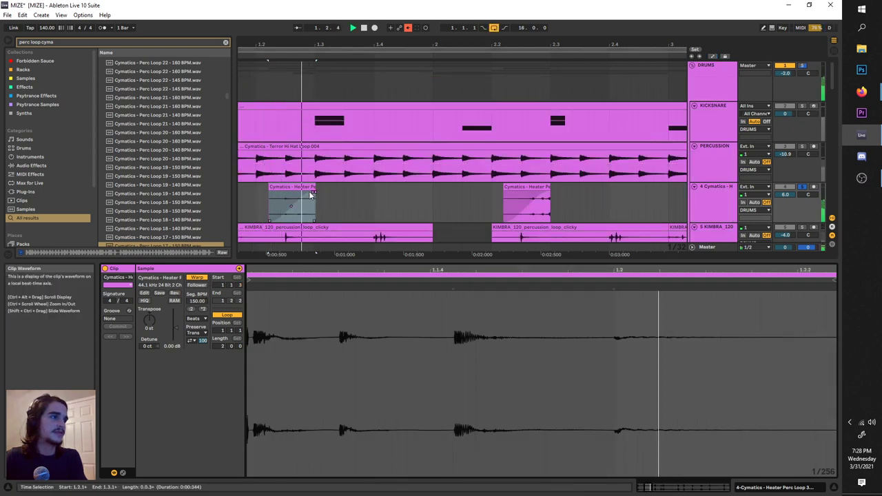
{"action": "left_click_drag", "start_coordinate": [314, 194], "coordinate": [252, 200]}
{"action": "key", "text": "ctrl+l"}
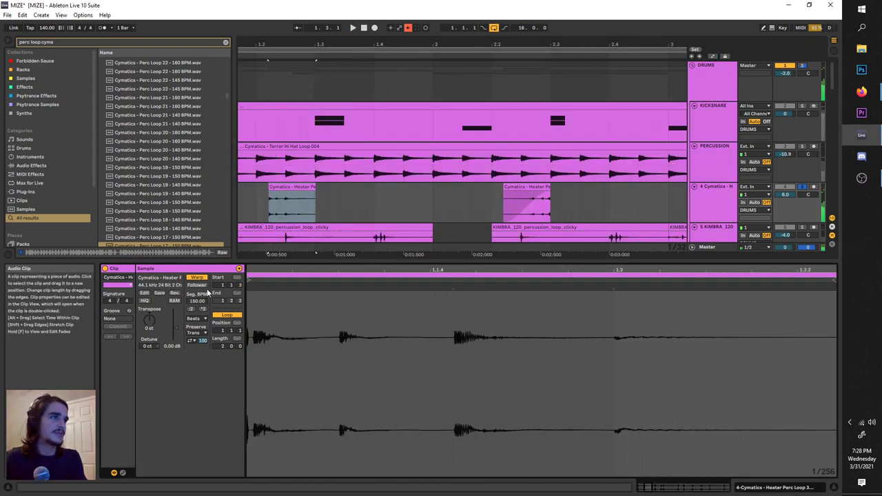
- Redraw the fade-in across almost the full length of the first Heater Perc Loop clip
{"action": "key", "text": "a"}
{"action": "key", "text": "a"}
{"action": "left_click_drag", "start_coordinate": [270, 194], "coordinate": [310, 193]}
{"action": "key", "text": "a"}
{"action": "key", "text": "a"}
- Solo the KICKSNARE track within the drums, show its Drum Rack devices and play the pattern
{"action": "scroll", "coordinate": [374, 196], "scroll_direction": "down", "scroll_amount": 3}
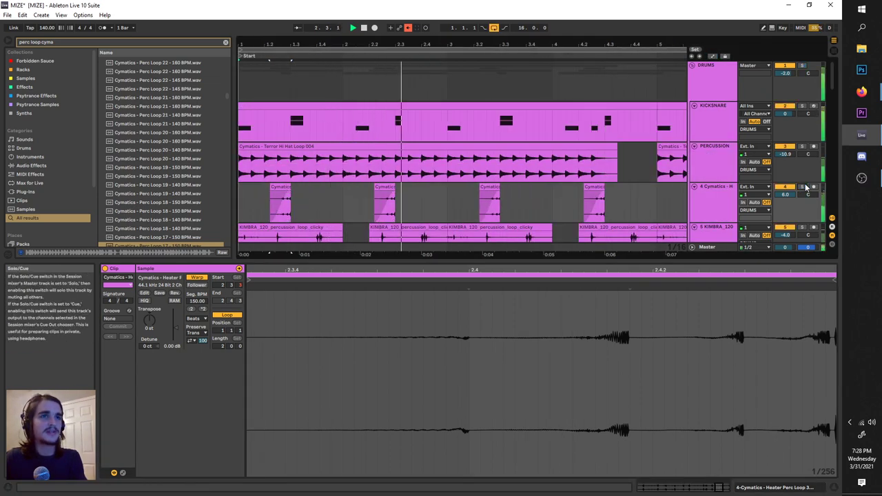
{"action": "key", "text": "minus"}
{"action": "scroll", "coordinate": [511, 193], "scroll_direction": "down", "scroll_amount": 2}
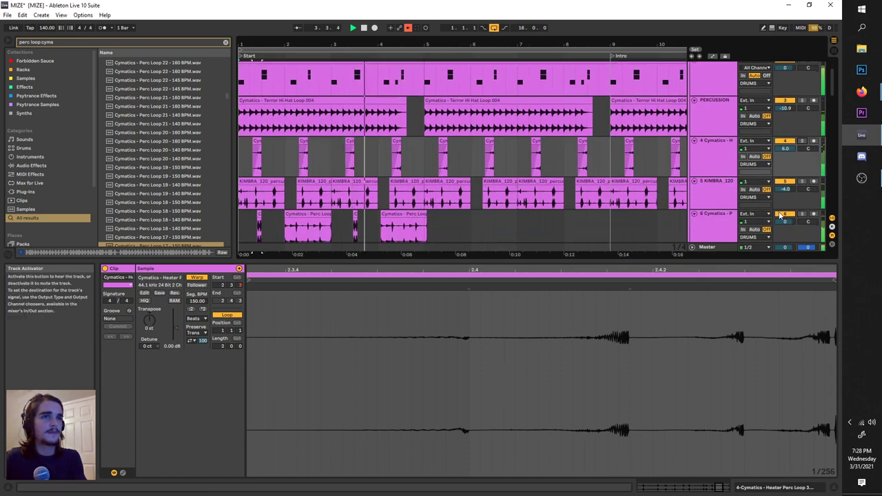
{"action": "scroll", "coordinate": [558, 159], "scroll_direction": "up", "scroll_amount": 1}
{"action": "left_click", "coordinate": [802, 106]}
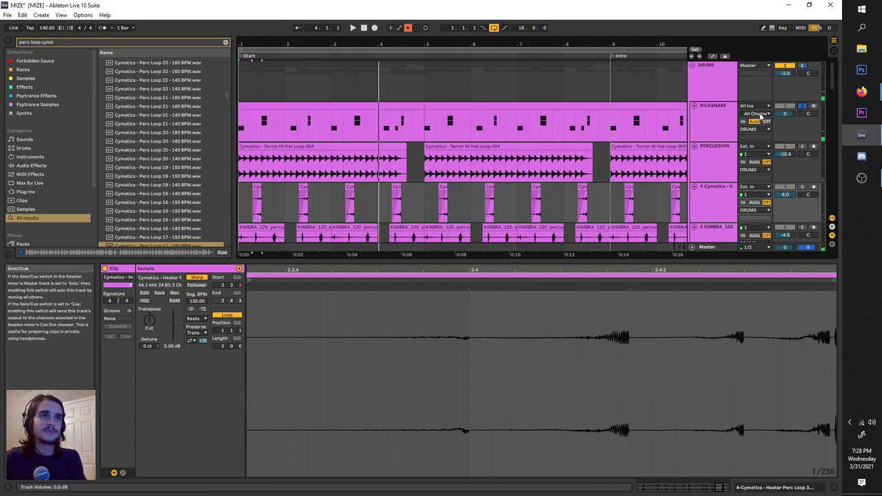
{"action": "double_click", "coordinate": [719, 116]}
{"action": "scroll", "coordinate": [314, 122], "scroll_direction": "up", "scroll_amount": 4}
{"action": "scroll", "coordinate": [288, 141], "scroll_direction": "down", "scroll_amount": 3}
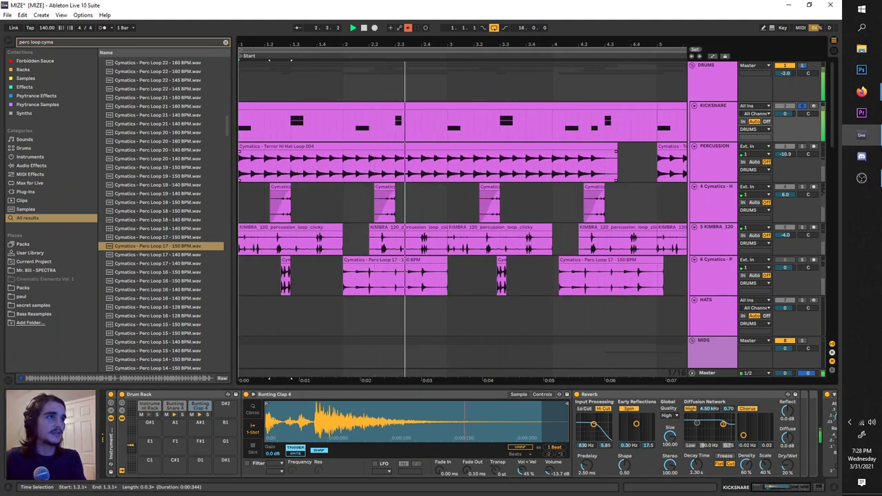
{"action": "key", "text": "space"}
- Switch to Firefox and look through the sample packs and racks in the Bunting Music shop, then return to Ableton Live
{"action": "left_click", "coordinate": [866, 92]}
{"action": "left_click", "coordinate": [780, 81]}
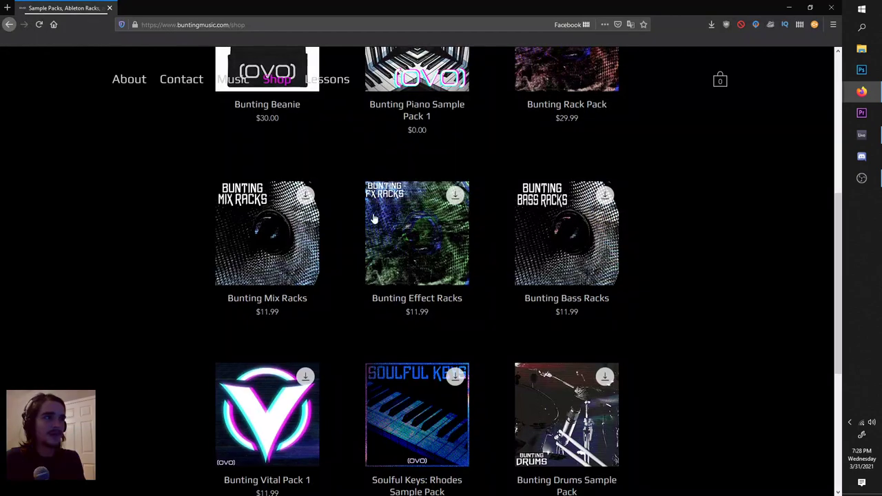
{"action": "scroll", "coordinate": [394, 285], "scroll_direction": "up", "scroll_amount": 2}
{"action": "scroll", "coordinate": [394, 284], "scroll_direction": "down", "scroll_amount": 4}
{"action": "scroll", "coordinate": [394, 276], "scroll_direction": "down", "scroll_amount": 1}
{"action": "scroll", "coordinate": [478, 305], "scroll_direction": "up", "scroll_amount": 5}
{"action": "scroll", "coordinate": [508, 294], "scroll_direction": "down", "scroll_amount": 2}
{"action": "scroll", "coordinate": [519, 294], "scroll_direction": "up", "scroll_amount": 5}
{"action": "left_click", "coordinate": [789, 8]}
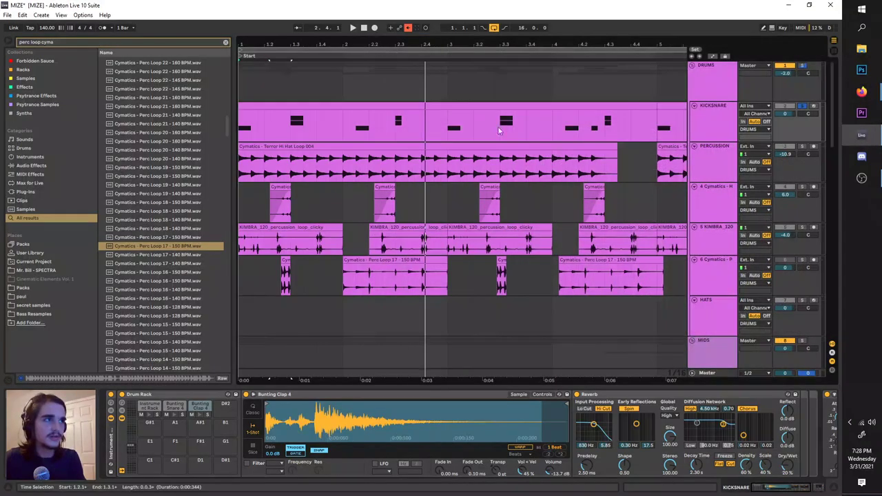
- Play the kick and snare pattern, inspect the Bunting Snare 4 and Bunting Clap 4 pads, and end the KICKSNARE solo
{"action": "key", "text": "space"}
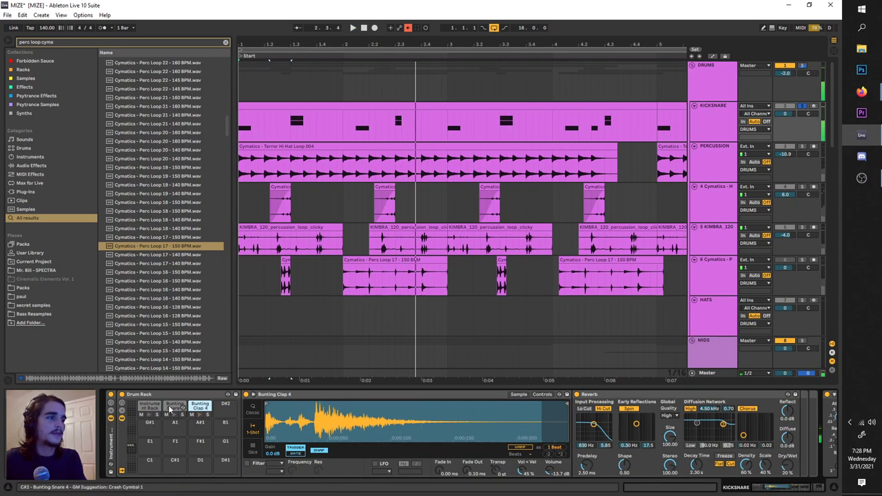
{"action": "left_click", "coordinate": [169, 409]}
{"action": "left_click", "coordinate": [200, 406]}
{"action": "key", "text": "space"}
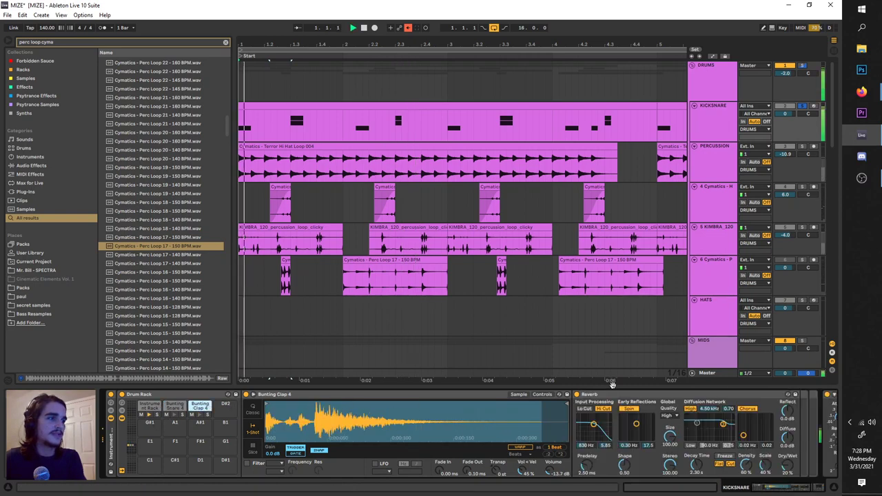
{"action": "left_click", "coordinate": [292, 129]}
{"action": "left_click", "coordinate": [801, 105]}
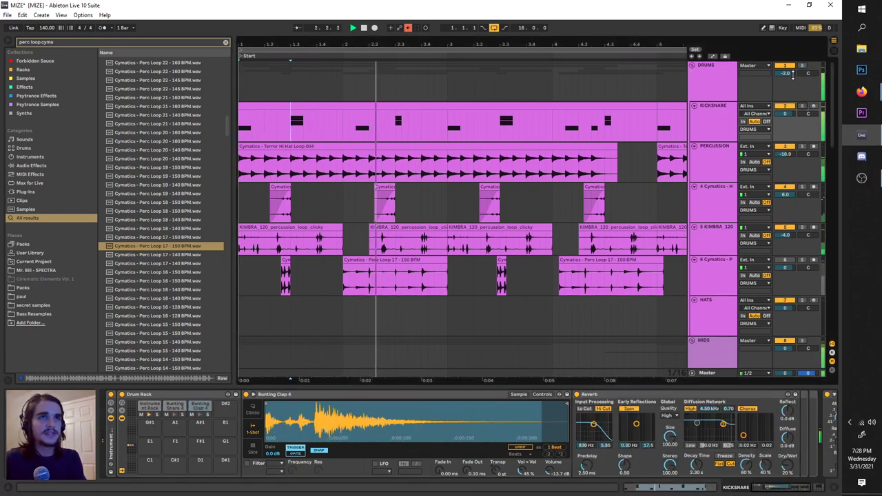
- Solo the PERCUSSION track and play its Terror Hi Hat Loop 004 clip from bar 5
{"action": "scroll", "coordinate": [549, 140], "scroll_direction": "down", "scroll_amount": 3}
{"action": "left_click", "coordinate": [454, 157]}
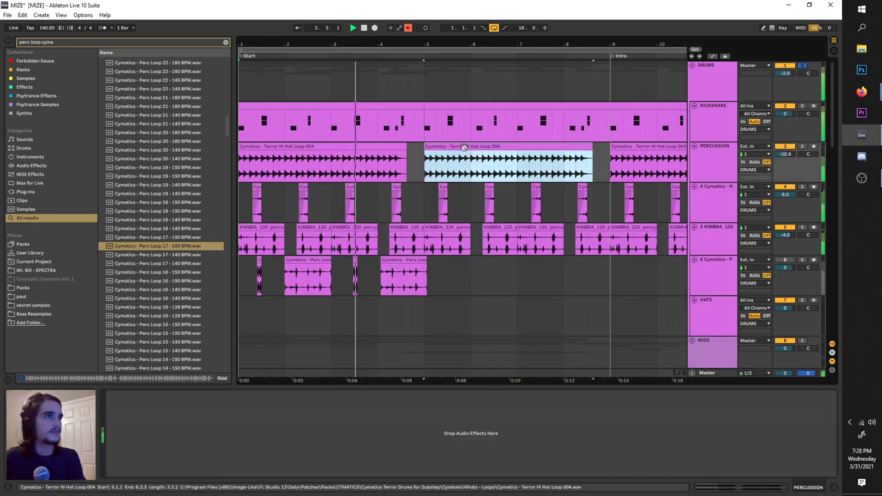
{"action": "left_click", "coordinate": [425, 167]}
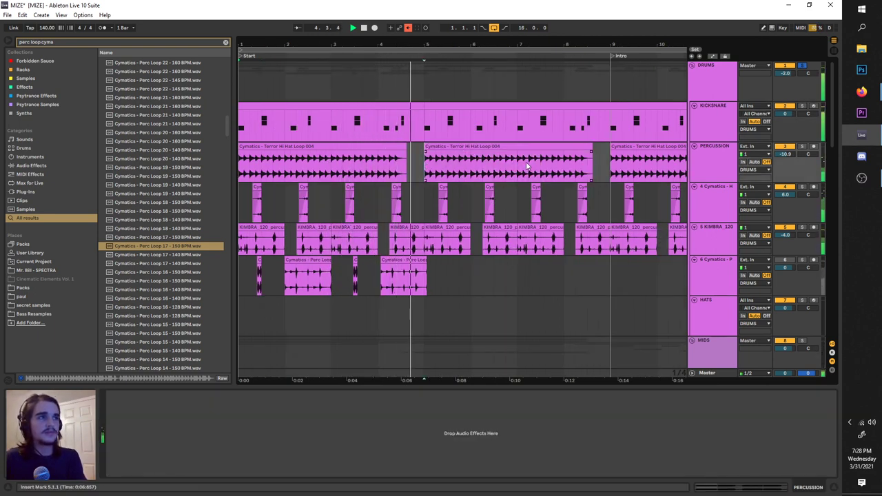
{"action": "left_click", "coordinate": [802, 146]}
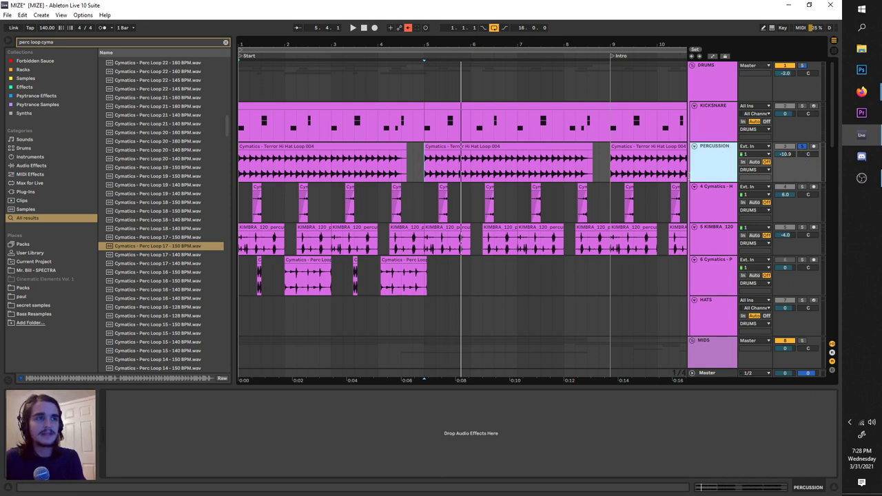
{"action": "scroll", "coordinate": [677, 181], "scroll_direction": "down", "scroll_amount": 2}
{"action": "key", "text": "space"}
{"action": "left_click", "coordinate": [425, 125]}
{"action": "key", "text": "space"}
{"action": "key", "text": "space"}
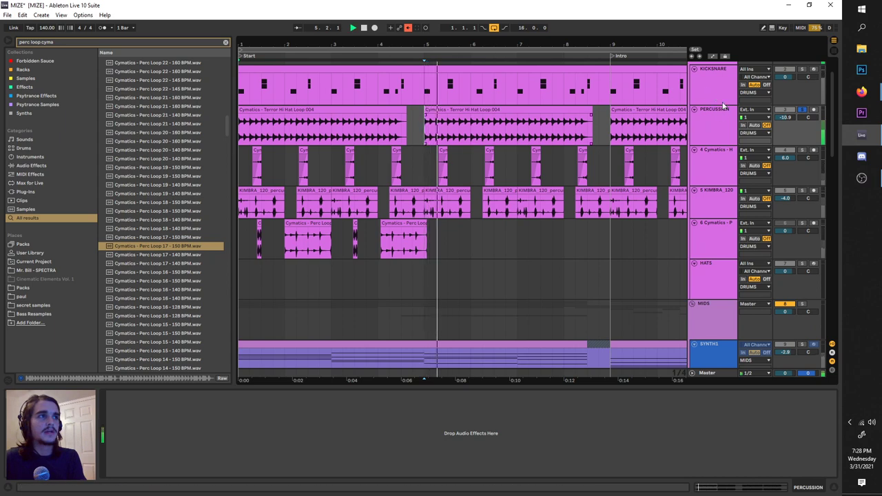
{"action": "left_click", "coordinate": [722, 115]}
{"action": "key", "text": "space"}
- Set the arrangement loop to the Intro section from bar 9 to bar 17
{"action": "scroll", "coordinate": [648, 250], "scroll_direction": "down", "scroll_amount": 5}
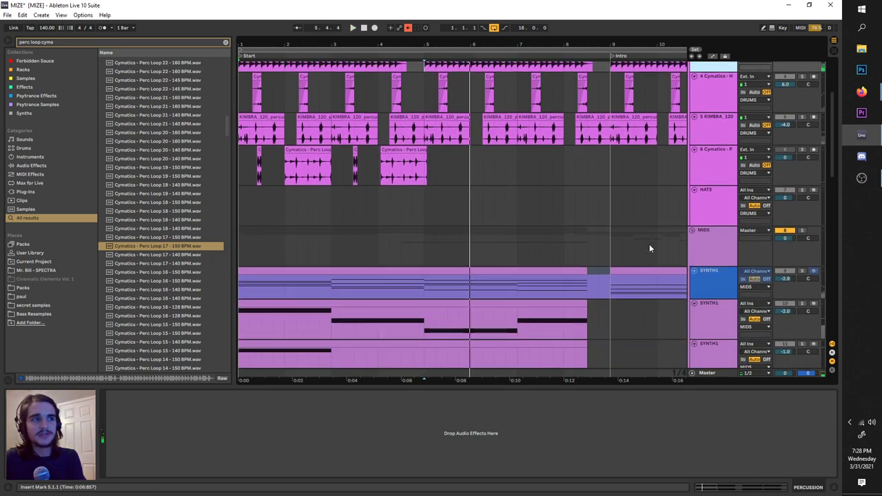
{"action": "left_click", "coordinate": [692, 212]}
{"action": "left_click", "coordinate": [692, 212]}
{"action": "key", "text": "minus"}
{"action": "key", "text": "minus"}
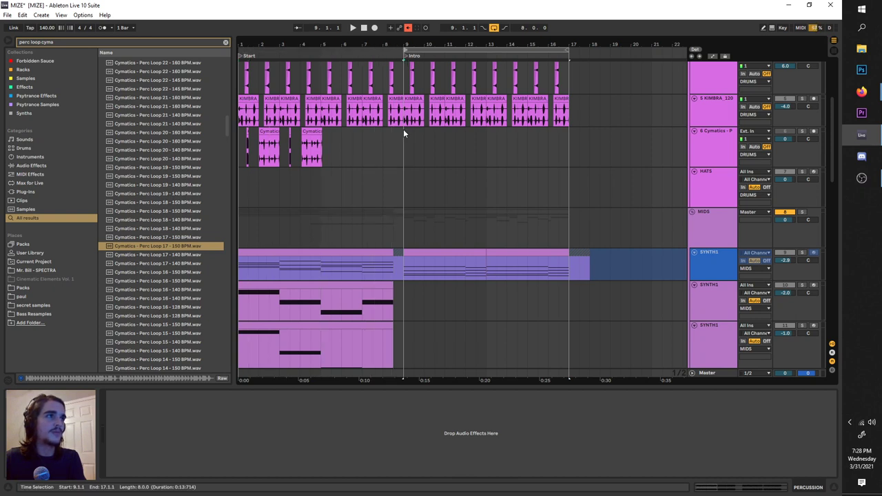
{"action": "key", "text": "plus"}
- Solo 14 Group in place of the drums, play the Intro and select the group's first SYNTH1 track
{"action": "scroll", "coordinate": [439, 177], "scroll_direction": "down", "scroll_amount": 6}
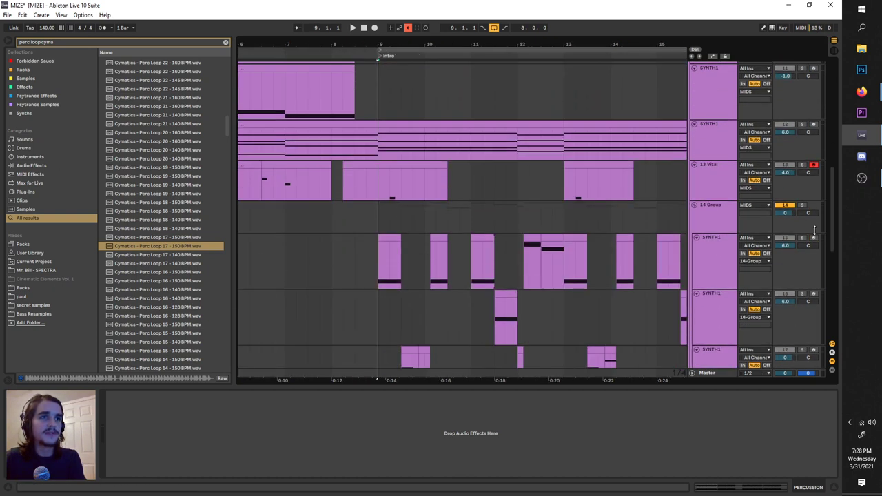
{"action": "left_click", "coordinate": [721, 216]}
{"action": "scroll", "coordinate": [473, 250], "scroll_direction": "down", "scroll_amount": 2}
{"action": "left_click", "coordinate": [718, 203]}
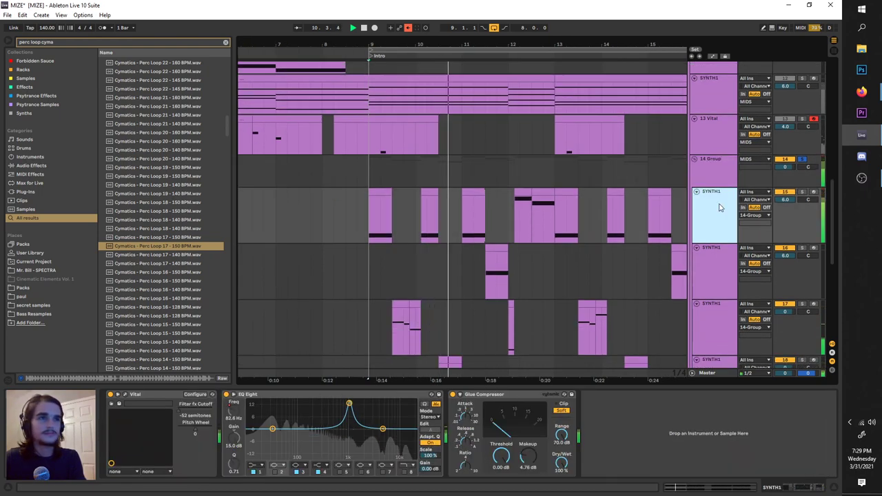
{"action": "scroll", "coordinate": [715, 195], "scroll_direction": "down", "scroll_amount": 2}
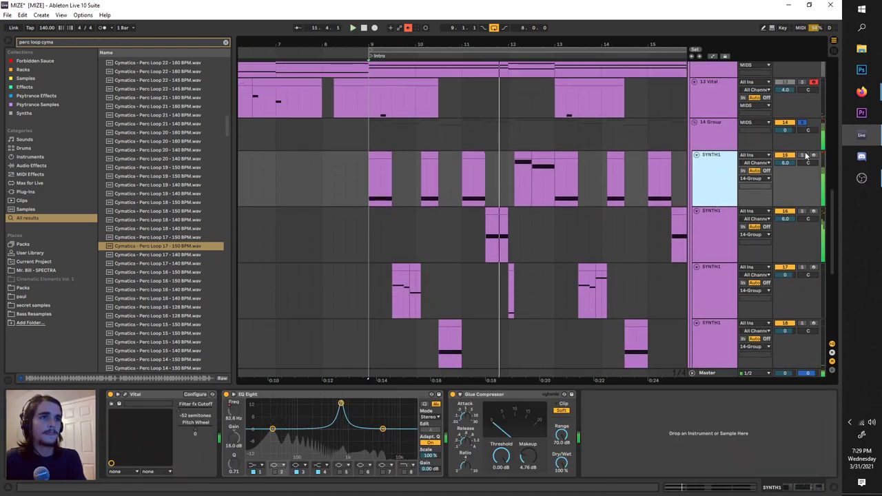
- Solo the first SYNTH1 track in 14 Group and open its Vital instrument to examine the oscillator, filter and effects
{"action": "left_click", "coordinate": [801, 155]}
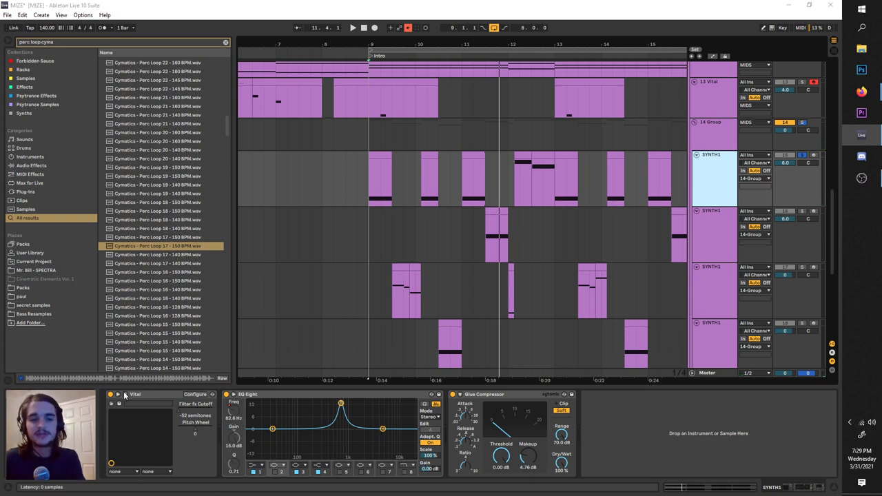
{"action": "left_click", "coordinate": [124, 394]}
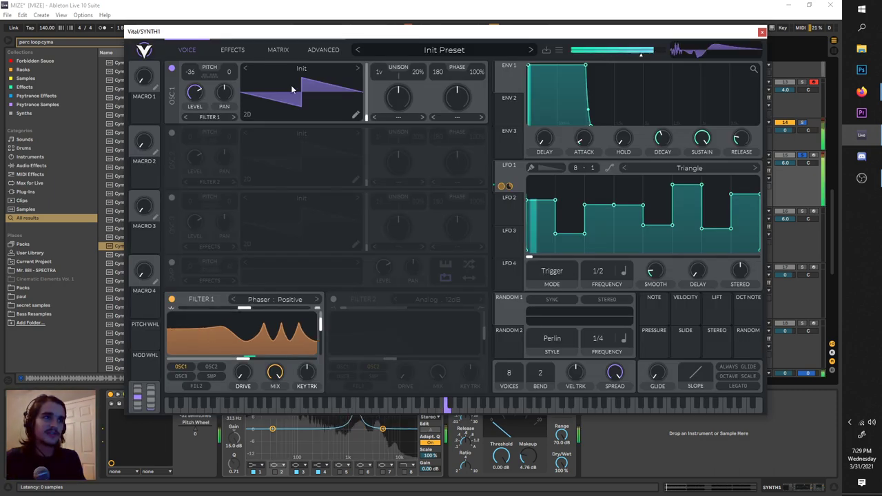
{"action": "left_click_drag", "start_coordinate": [330, 33], "coordinate": [370, 37]}
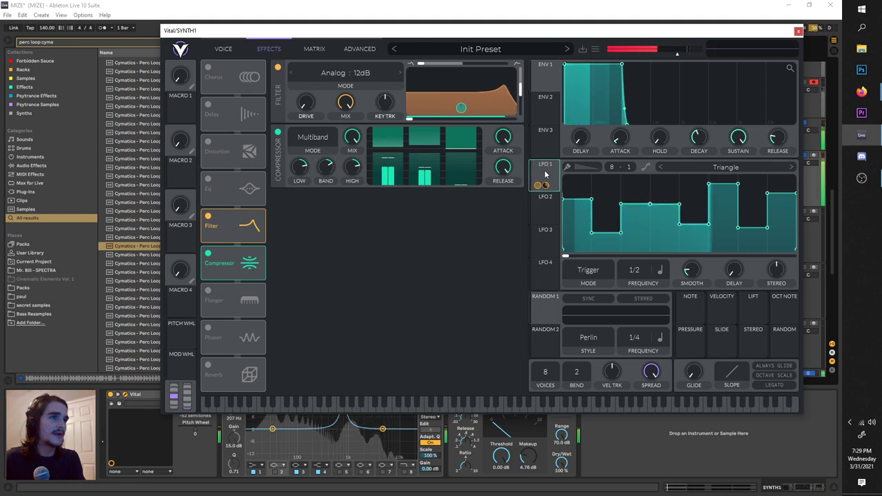
- Move Vital aside, show the SYNTH1 track's EQ Eight band 3 frequency automation and play the section
{"action": "left_click_drag", "start_coordinate": [503, 34], "coordinate": [540, 15]}
{"action": "left_click", "coordinate": [343, 407]}
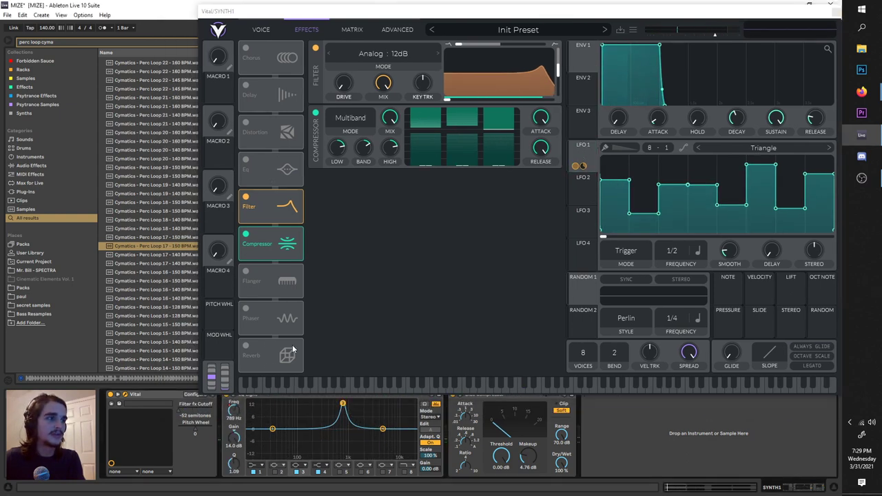
{"action": "left_click_drag", "start_coordinate": [399, 14], "coordinate": [651, 187]}
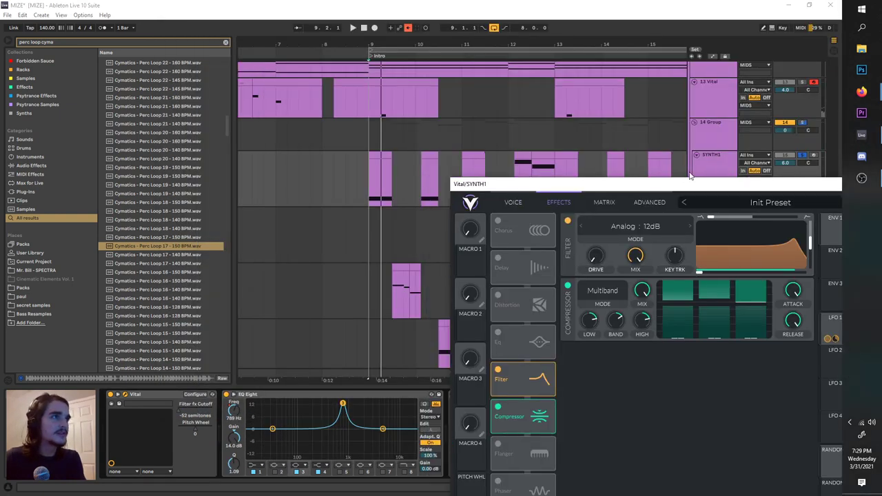
{"action": "left_click", "coordinate": [239, 413]}
{"action": "key", "text": "a"}
{"action": "key", "text": "space"}
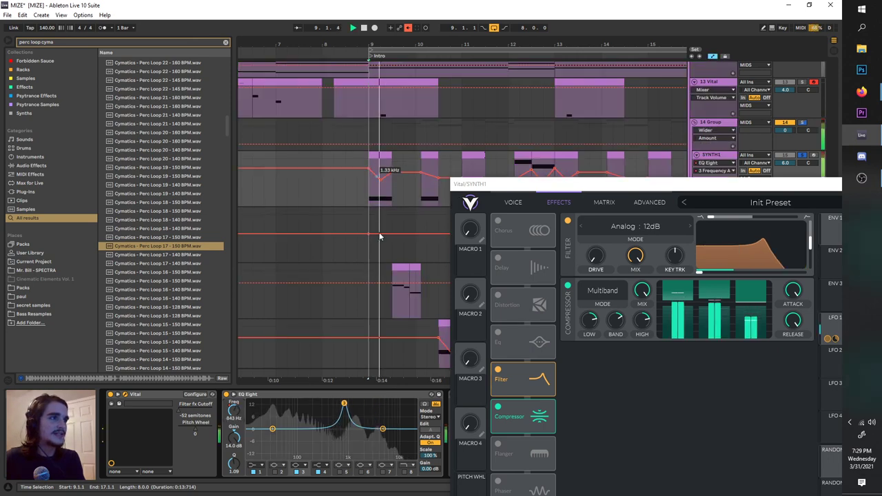
{"action": "key", "text": "space"}
- Bring Vital back into full view and show its oscillator and filter page
{"action": "left_click_drag", "start_coordinate": [541, 192], "coordinate": [500, 170]}
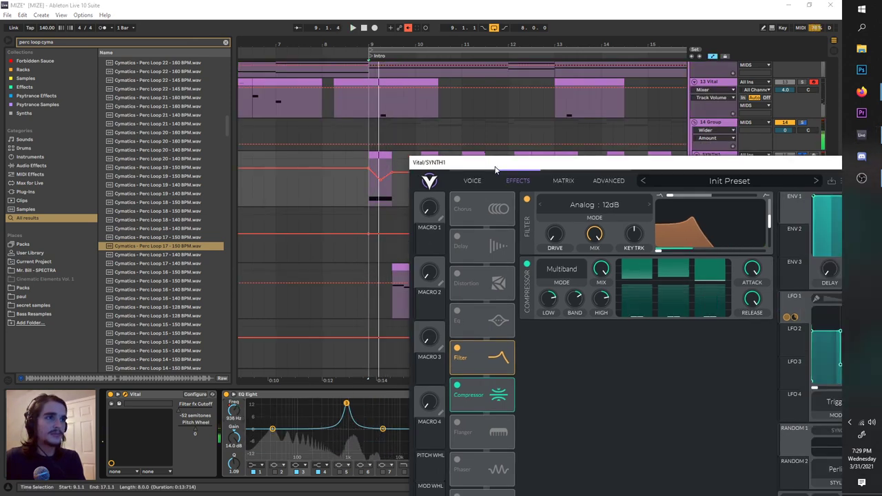
{"action": "left_click_drag", "start_coordinate": [429, 164], "coordinate": [285, 94]}
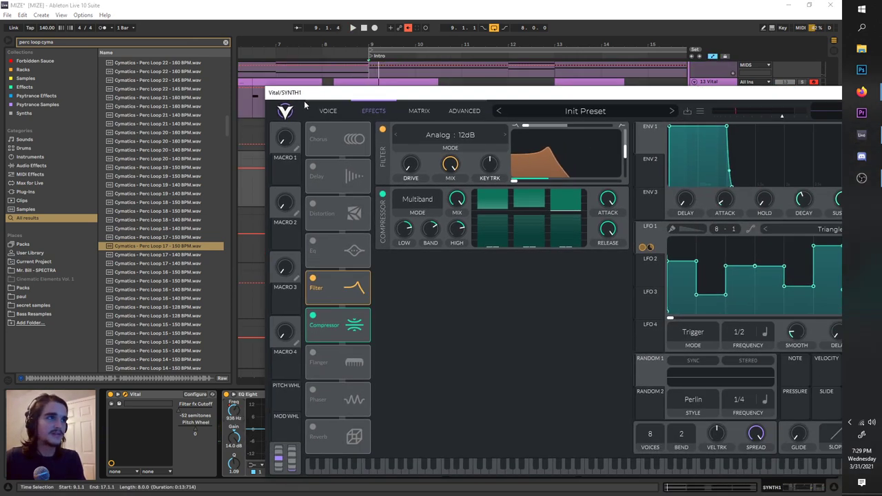
{"action": "left_click", "coordinate": [323, 110]}
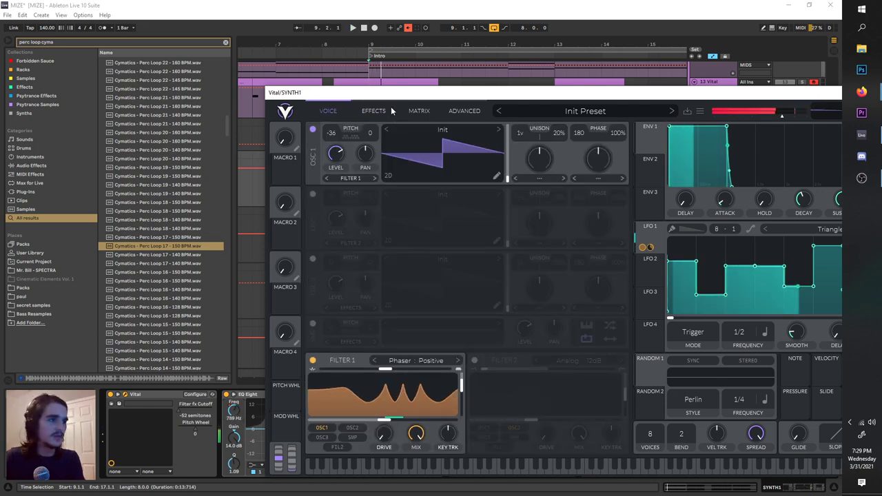
{"action": "left_click_drag", "start_coordinate": [389, 96], "coordinate": [303, 48]}
- Lower Vital's Filter 1 cutoff to about 6.3 semitones, audition it and check the Phaser entry among the filter models
{"action": "left_click_drag", "start_coordinate": [308, 376], "coordinate": [299, 375]}
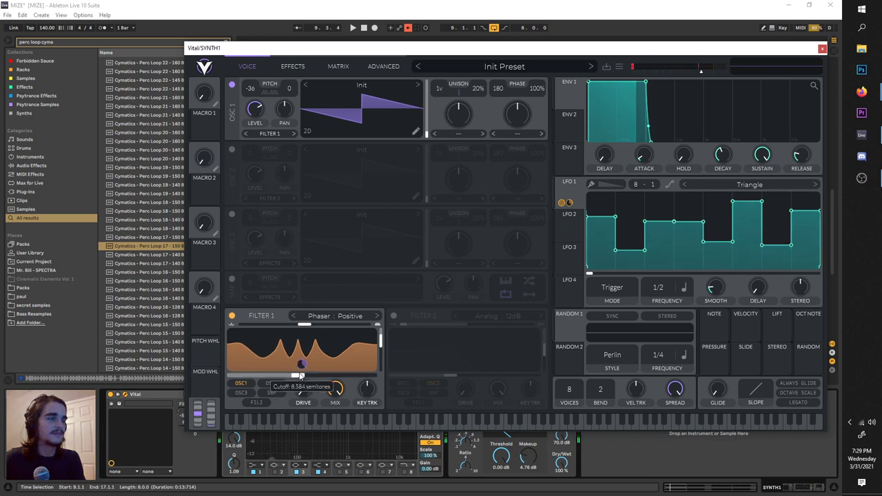
{"action": "key", "text": "space"}
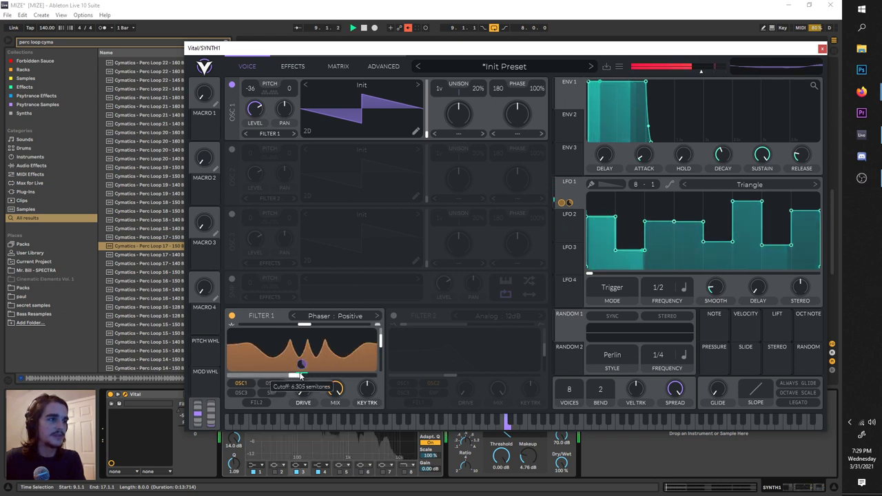
{"action": "key", "text": "space"}
{"action": "left_click", "coordinate": [310, 314]}
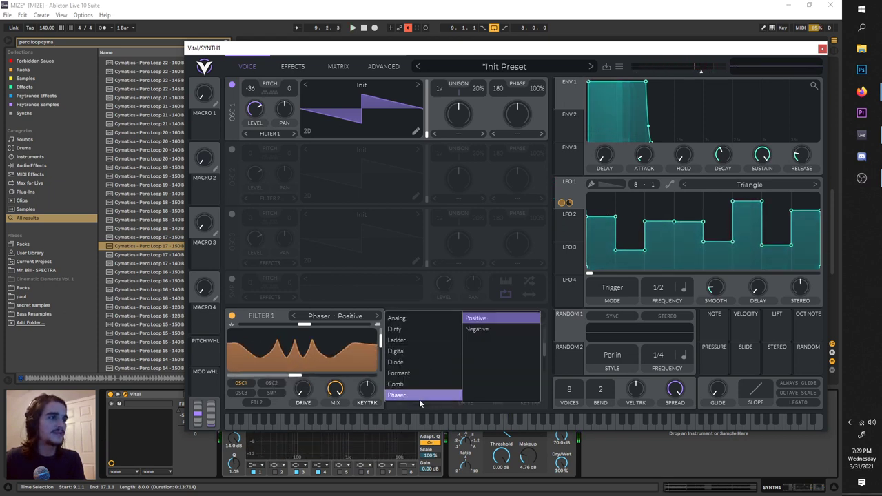
{"action": "left_click", "coordinate": [298, 386]}
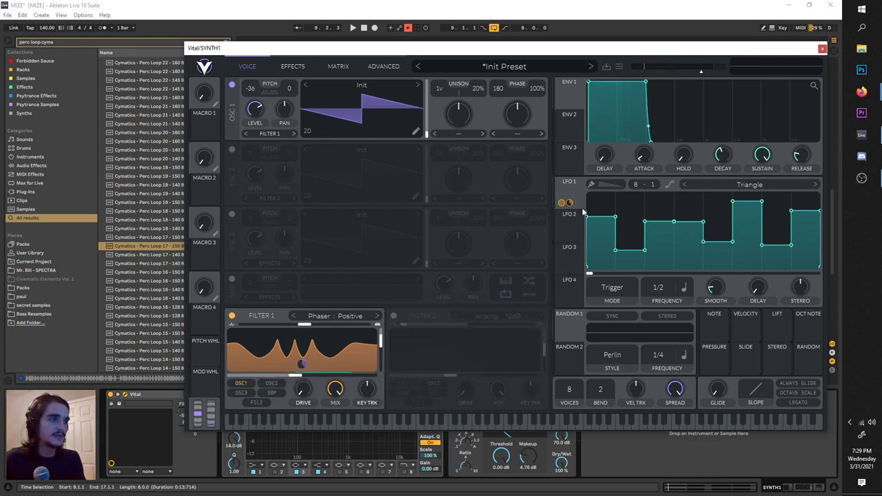
- Enable paint mode for Vital's LFO 1 and adjust the heights of the first steps in its stepped shape
{"action": "left_click", "coordinate": [608, 187]}
{"action": "left_click", "coordinate": [616, 199]}
{"action": "left_click_drag", "start_coordinate": [612, 217], "coordinate": [633, 237]}
{"action": "left_click", "coordinate": [629, 246]}
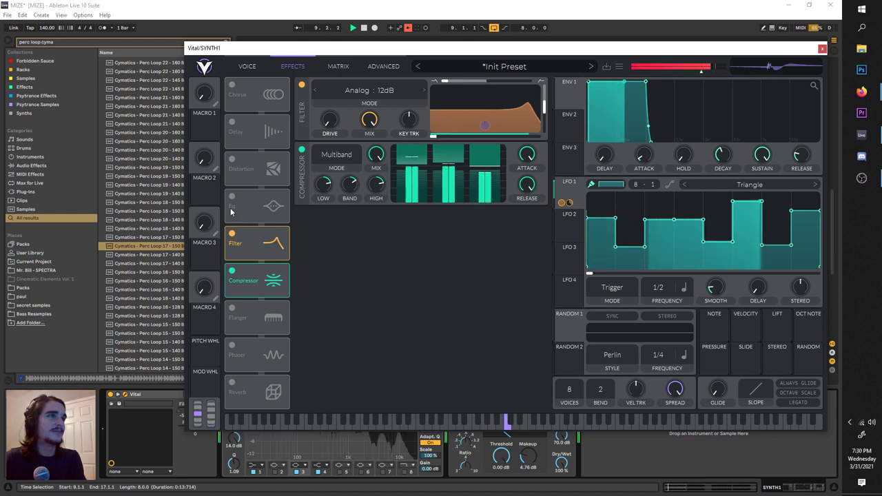
- Bypass and re-enable Vital's effects Filter to compare the sound, and close the instrument window
{"action": "left_click", "coordinate": [231, 234]}
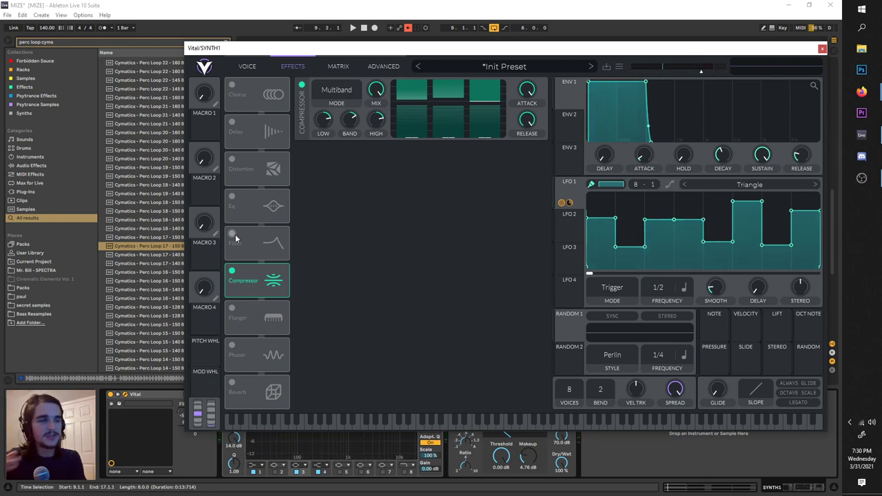
{"action": "left_click", "coordinate": [232, 234]}
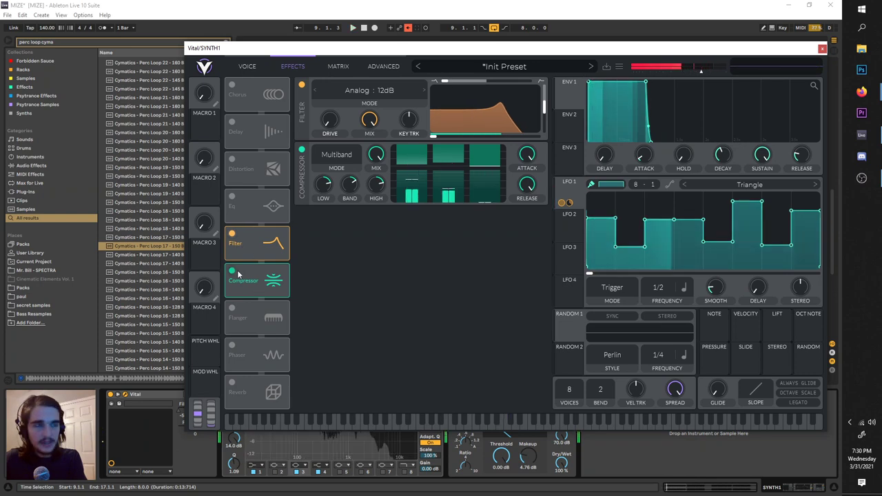
{"action": "left_click", "coordinate": [823, 50]}
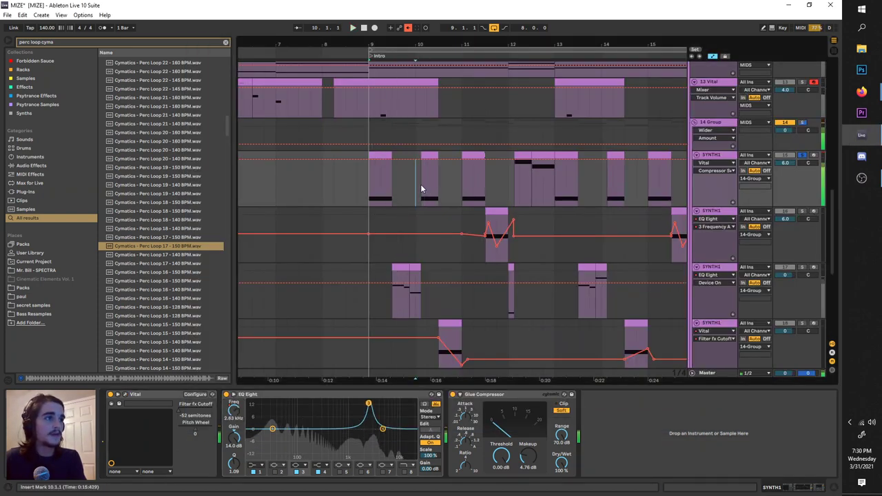
- Solo 14 Group and play the Intro section with all four SYNTH1 tracks together
{"action": "left_click", "coordinate": [424, 188]}
{"action": "left_click", "coordinate": [802, 123]}
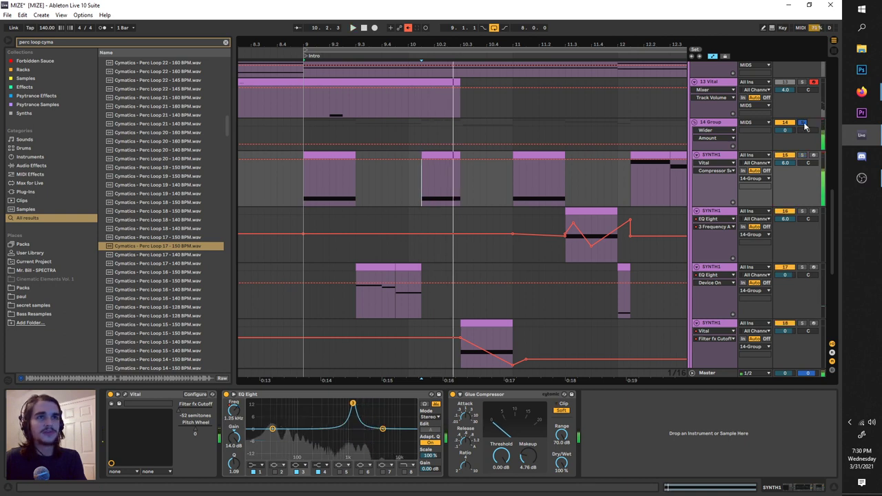
{"action": "scroll", "coordinate": [565, 150], "scroll_direction": "down", "scroll_amount": 3}
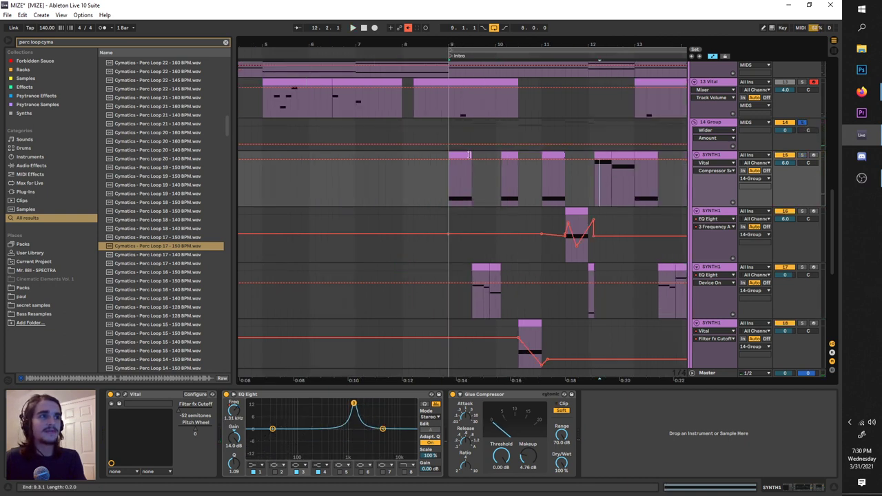
{"action": "left_click_drag", "start_coordinate": [469, 154], "coordinate": [681, 155]}
{"action": "key", "text": "ctrl+z"}
{"action": "scroll", "coordinate": [532, 181], "scroll_direction": "right", "scroll_amount": 1}
{"action": "left_click", "coordinate": [522, 193]}
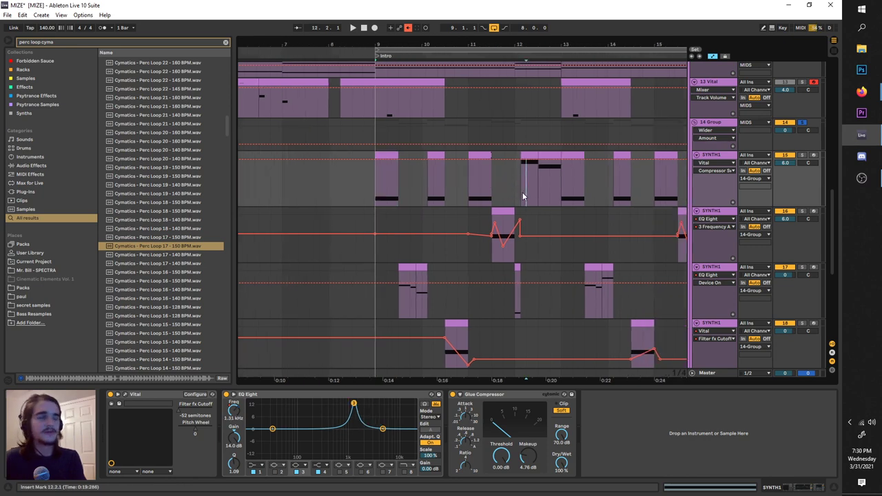
{"action": "key", "text": "minus"}
{"action": "key", "text": "minus"}
{"action": "key", "text": "space"}
{"action": "scroll", "coordinate": [423, 177], "scroll_direction": "up", "scroll_amount": 4}
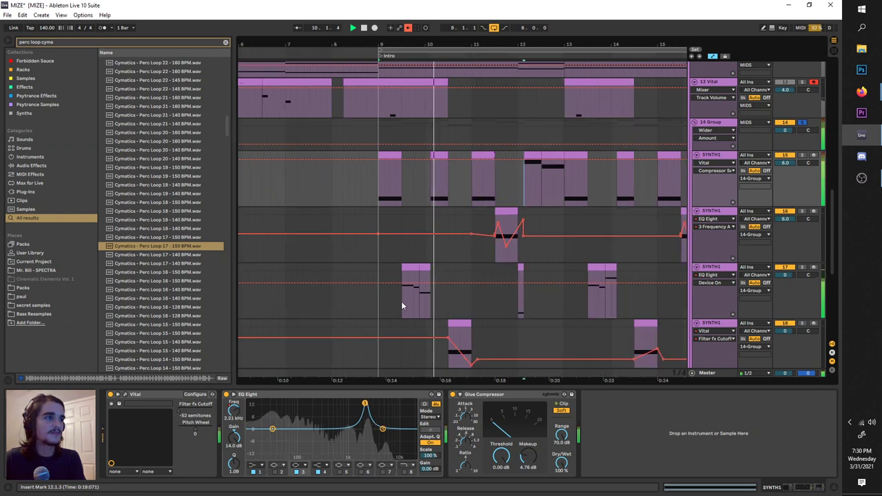
- Solo the third SYNTH1 track and play its clip from 9.3.1
{"action": "left_click", "coordinate": [403, 309]}
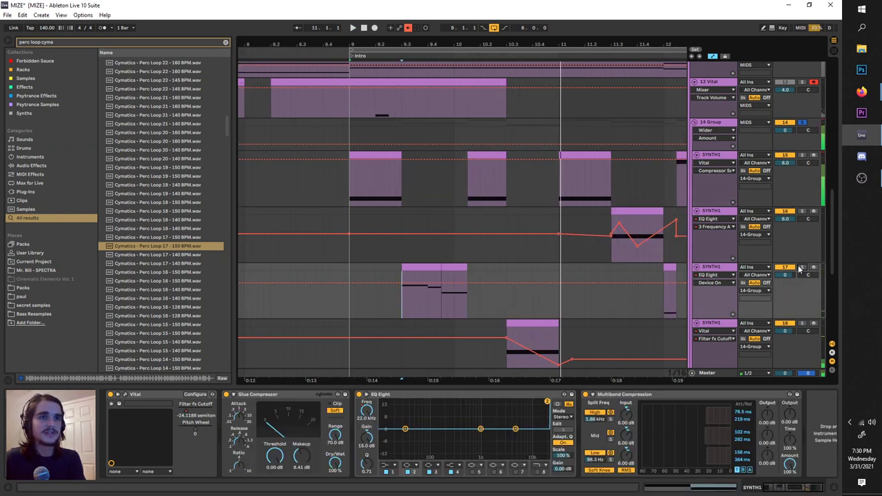
{"action": "key", "text": "space"}
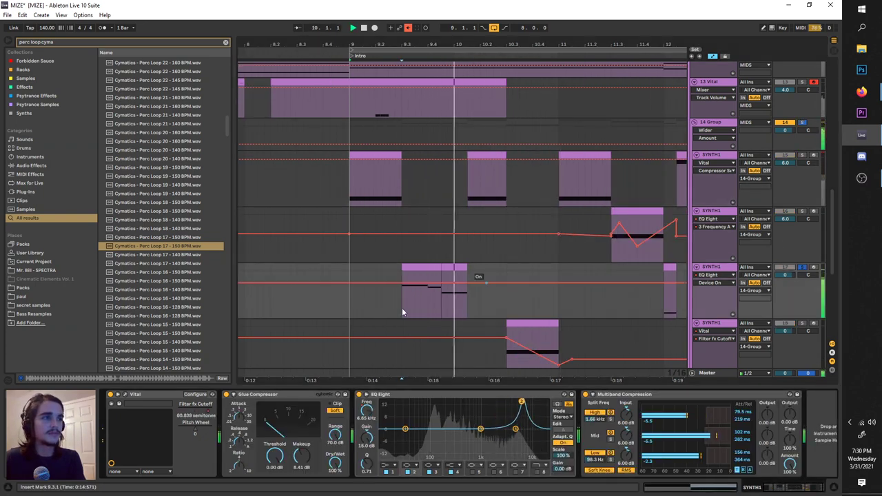
{"action": "key", "text": "space"}
{"action": "key", "text": "space"}
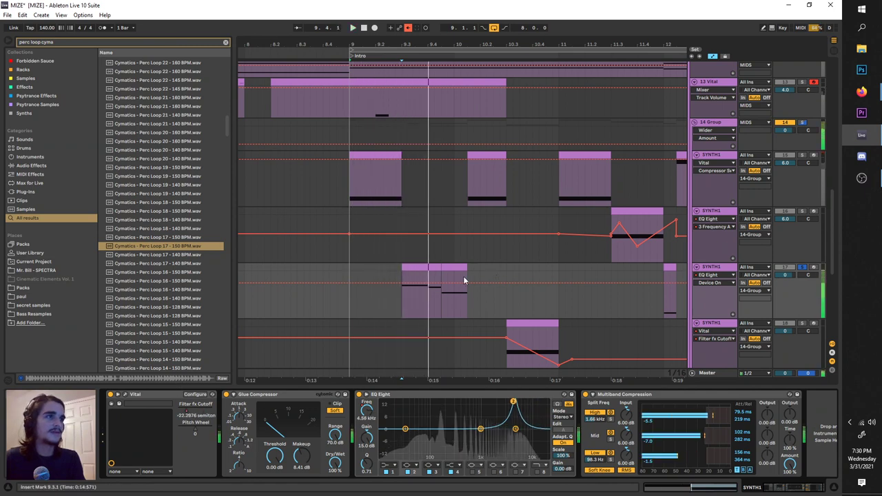
{"action": "key", "text": "space"}
{"action": "key", "text": "space"}
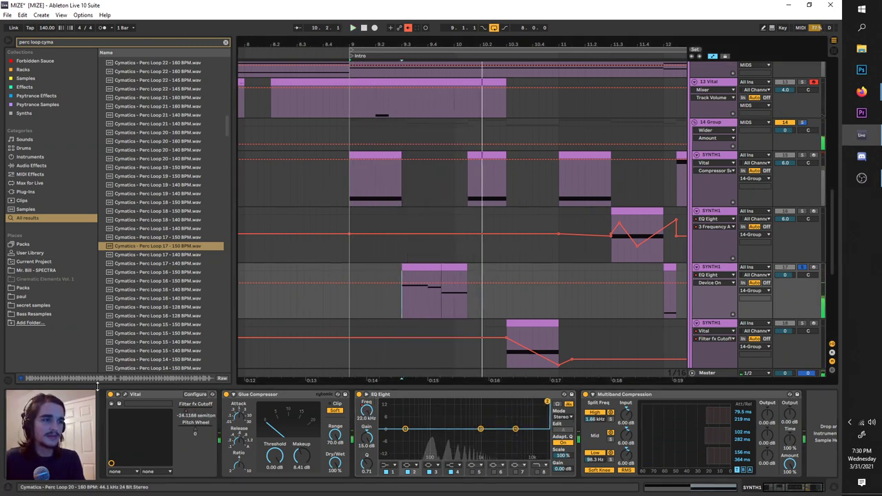
- Open the third SYNTH1 track's Vital and examine its oscillator and effects pages during playback
{"action": "left_click", "coordinate": [126, 395]}
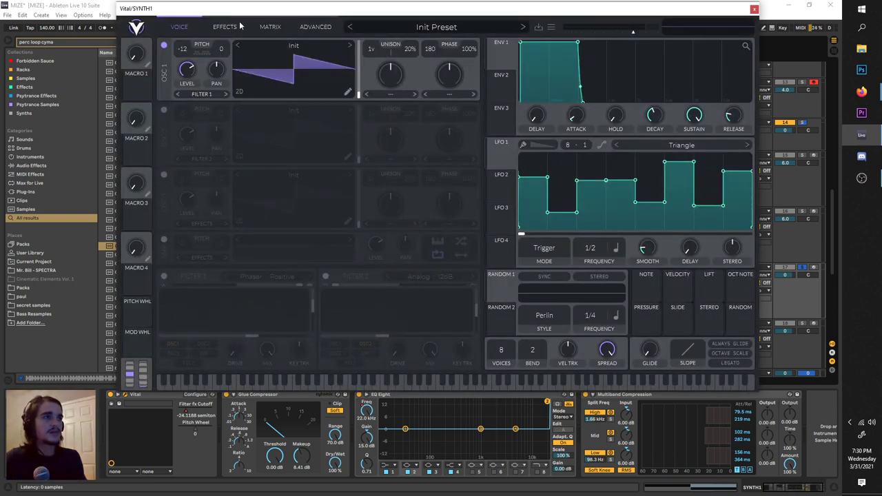
{"action": "key", "text": "space"}
{"action": "left_click_drag", "start_coordinate": [269, 8], "coordinate": [285, 26]}
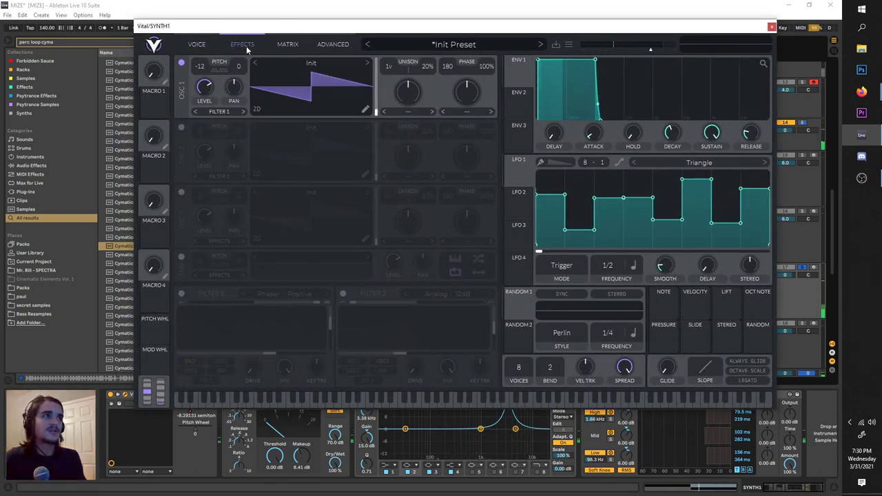
{"action": "left_click", "coordinate": [243, 45]}
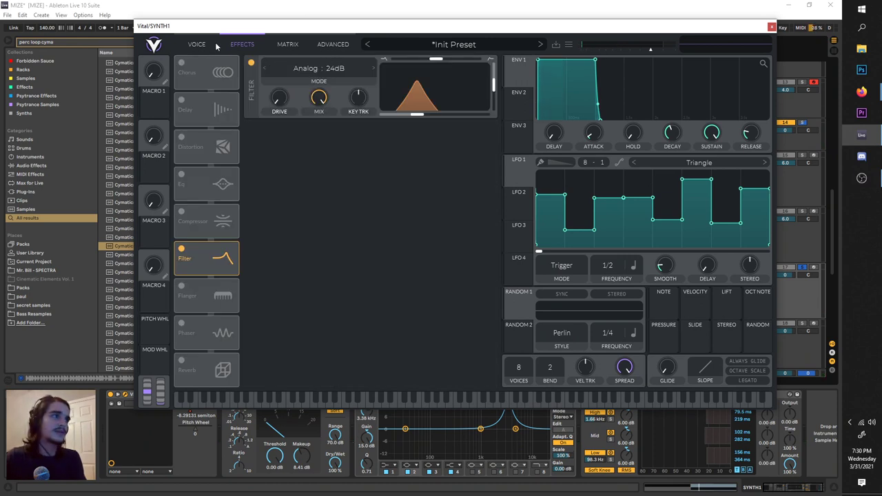
{"action": "left_click", "coordinate": [200, 45]}
{"action": "left_click", "coordinate": [248, 44]}
- Audition the effects Filter's cutoff and its Analog 12dB mode, return it to Analog 24dB, and close Vital
{"action": "left_click_drag", "start_coordinate": [429, 114], "coordinate": [403, 113]}
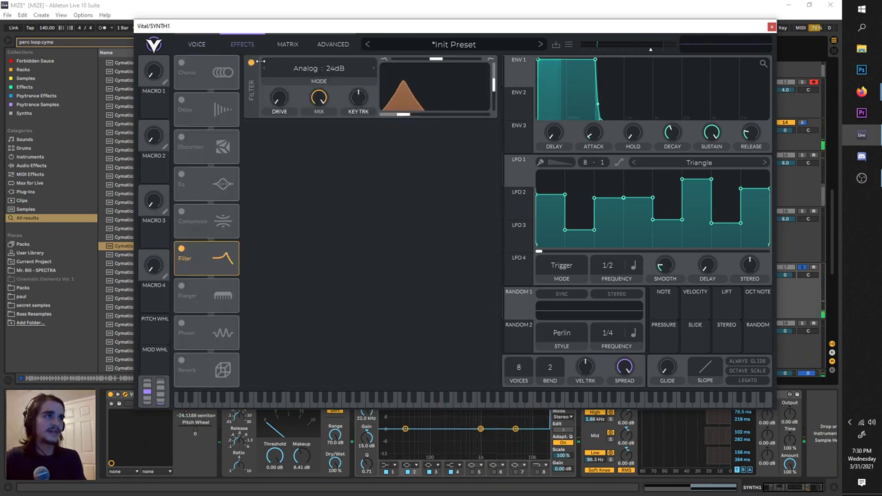
{"action": "left_click", "coordinate": [345, 67]}
{"action": "left_click_drag", "start_coordinate": [435, 58], "coordinate": [291, 59]}
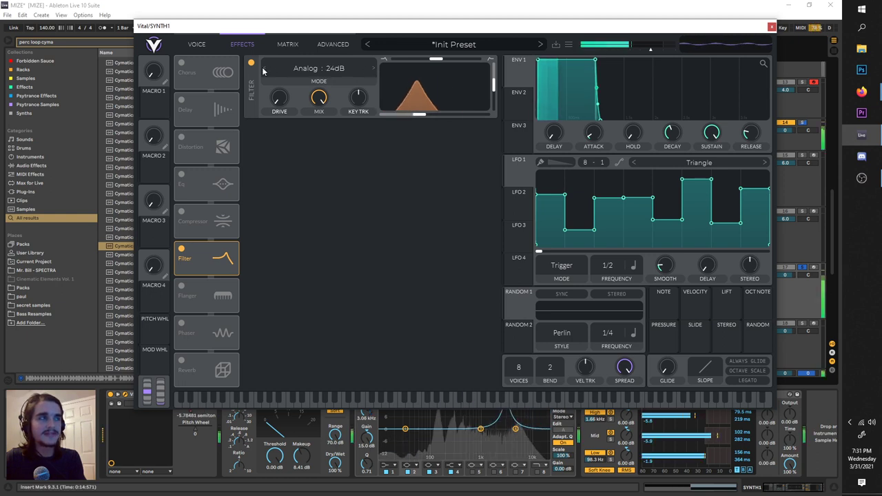
{"action": "left_click", "coordinate": [373, 68]}
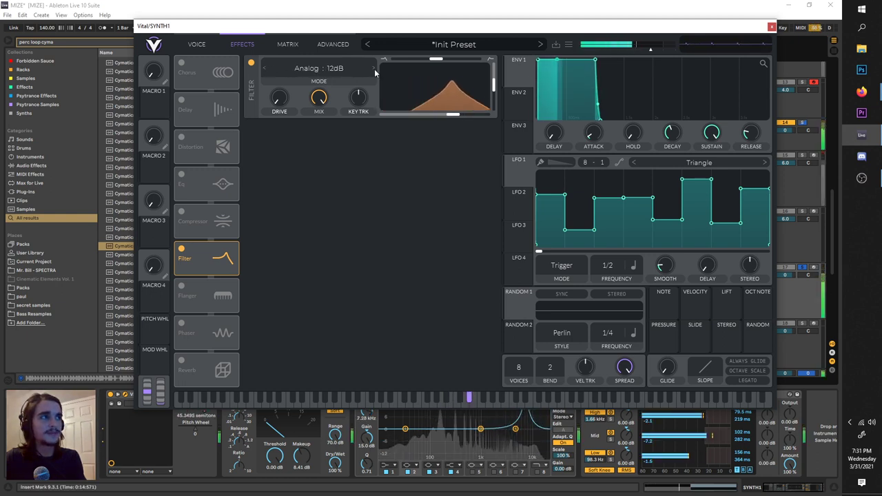
{"action": "left_click", "coordinate": [372, 70]}
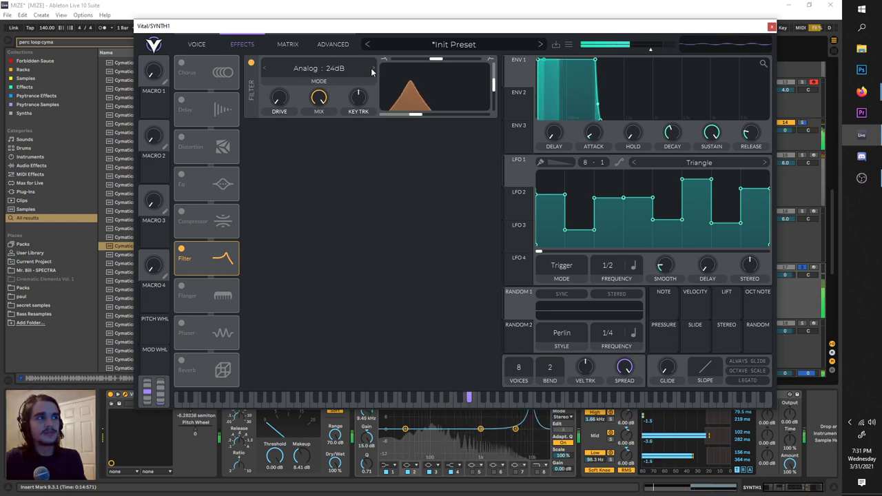
{"action": "left_click", "coordinate": [771, 27]}
{"action": "key", "text": "ctrl+alt+p"}
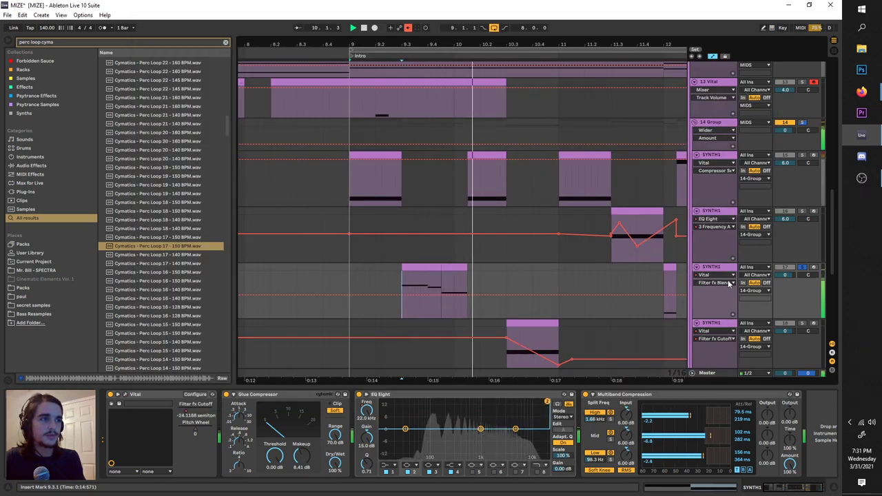
- Show the third SYNTH1 track's Filter fx Cutoff automation and play the clip to follow the cutoff ramps
{"action": "left_click", "coordinate": [716, 282]}
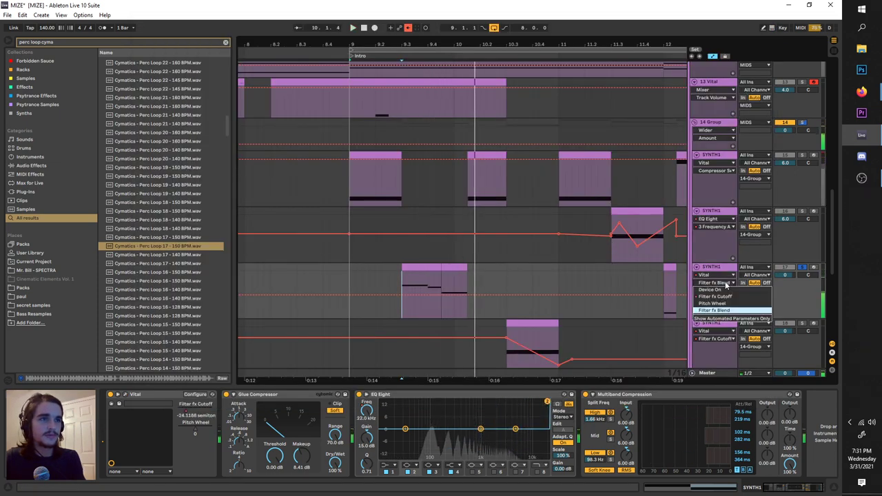
{"action": "left_click", "coordinate": [715, 296]}
{"action": "scroll", "coordinate": [404, 280], "scroll_direction": "up", "scroll_amount": 2}
{"action": "key", "text": "space"}
{"action": "scroll", "coordinate": [423, 274], "scroll_direction": "down", "scroll_amount": 2}
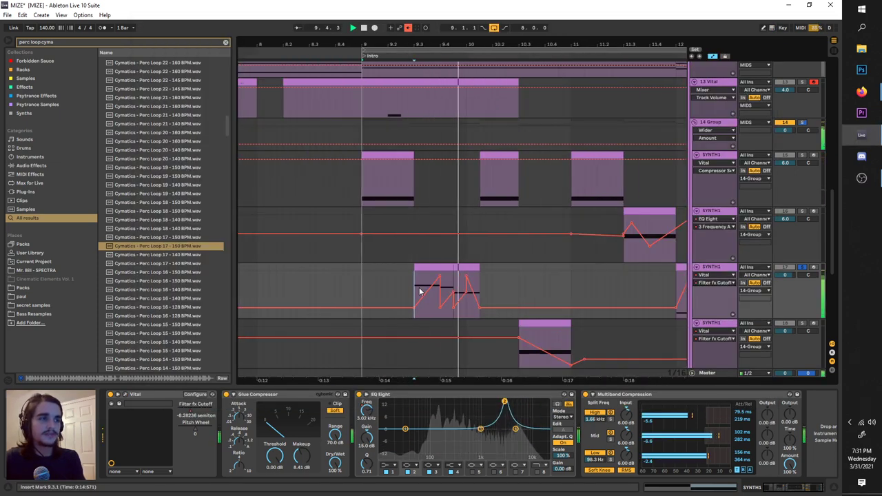
{"action": "scroll", "coordinate": [441, 292], "scroll_direction": "up", "scroll_amount": 3}
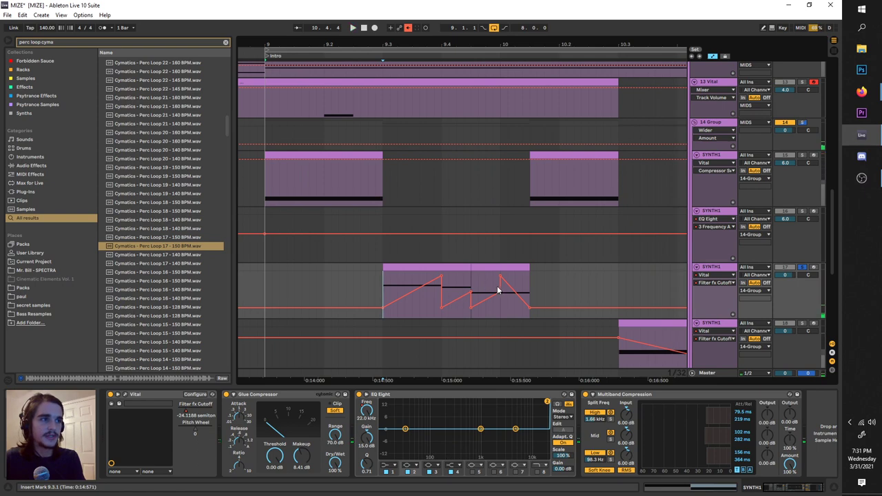
{"action": "scroll", "coordinate": [501, 287], "scroll_direction": "down", "scroll_amount": 5}
{"action": "key", "text": "space"}
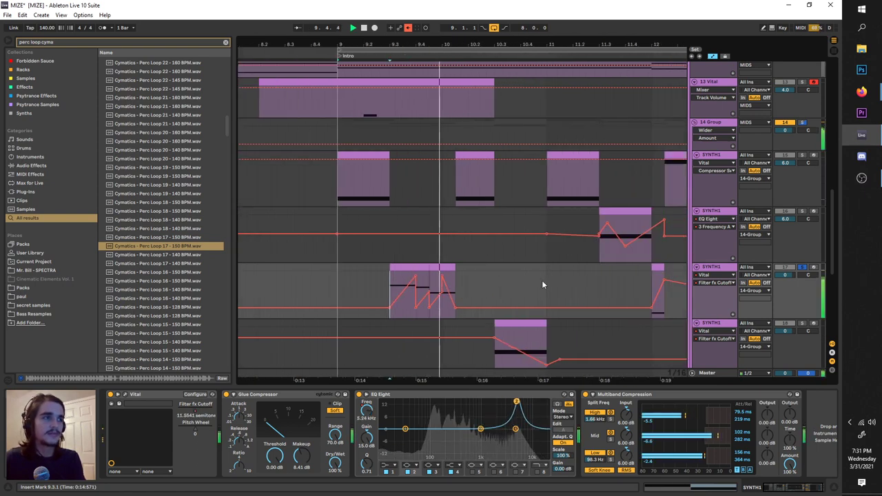
- Play the Intro from 10.1.3 without any soloed tracks
{"action": "left_click", "coordinate": [456, 267]}
{"action": "key", "text": "space"}
{"action": "key", "text": "space"}
{"action": "key", "text": "space"}
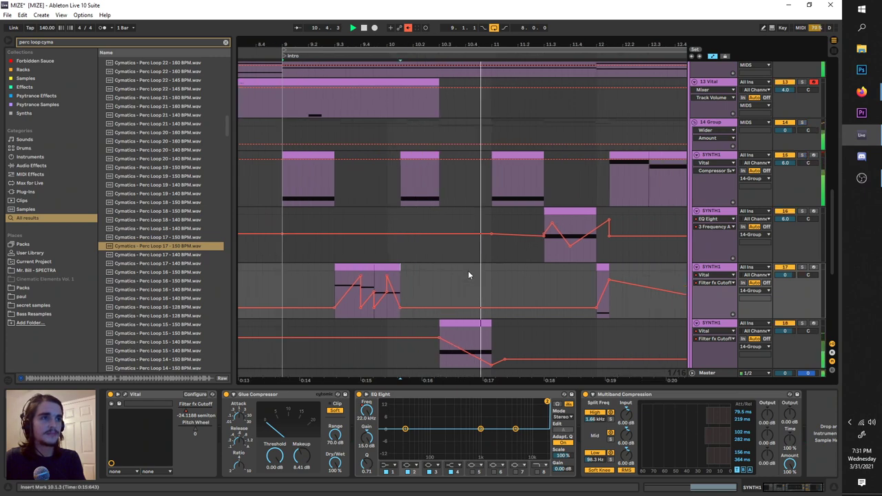
- Solo the fourth SYNTH1 track and play its clip from 10.3.1
{"action": "scroll", "coordinate": [443, 321], "scroll_direction": "down", "scroll_amount": 2}
{"action": "left_click", "coordinate": [443, 321]}
{"action": "key", "text": "space"}
{"action": "left_click", "coordinate": [802, 277]}
{"action": "key", "text": "space"}
{"action": "key", "text": "space"}
{"action": "key", "text": "space"}
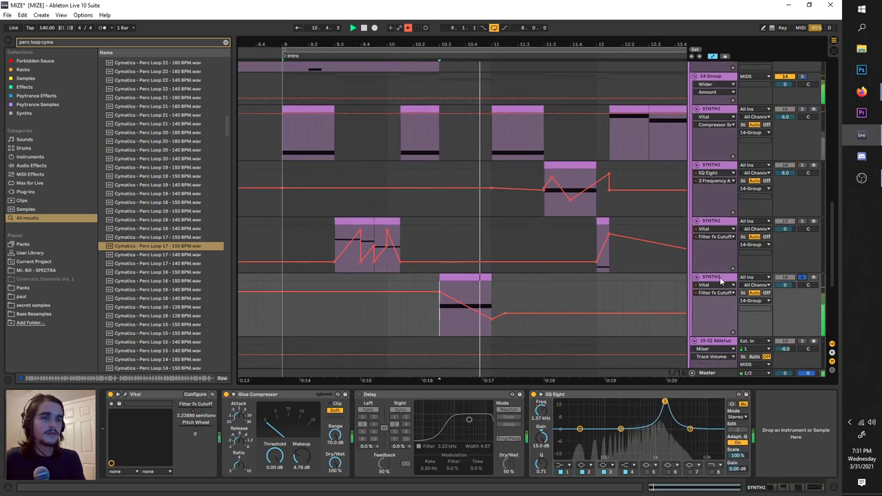
- Audition the fourth SYNTH1 track with Delay on, check EQ Eight's moving frequency peak, and switch Delay back off
{"action": "left_click", "coordinate": [720, 278]}
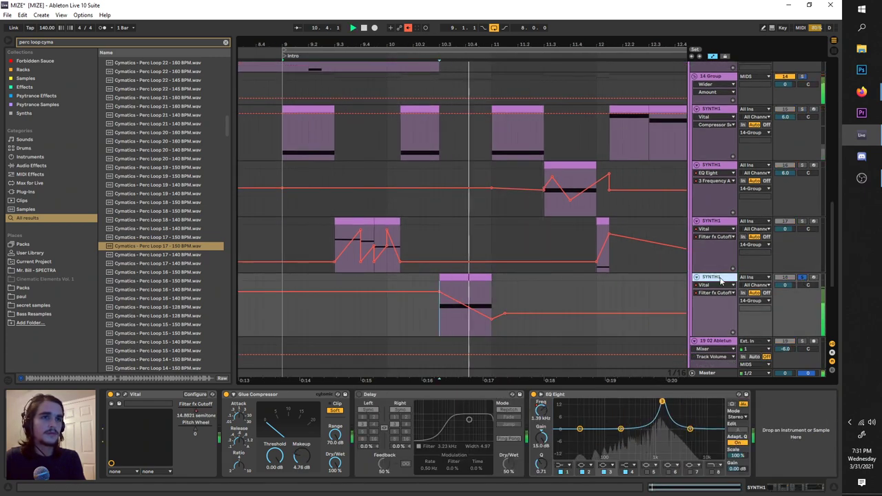
{"action": "left_click", "coordinate": [357, 395]}
{"action": "key", "text": "space"}
{"action": "left_click", "coordinate": [357, 395]}
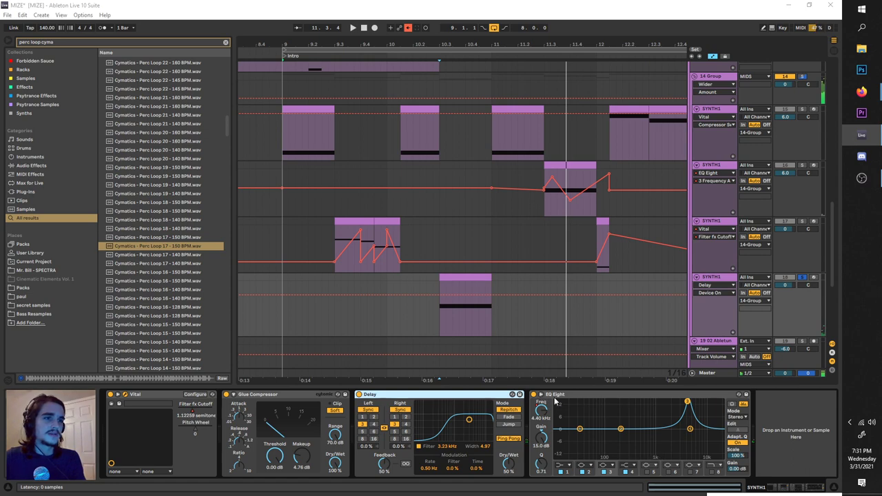
{"action": "left_click", "coordinate": [439, 318]}
{"action": "key", "text": "space"}
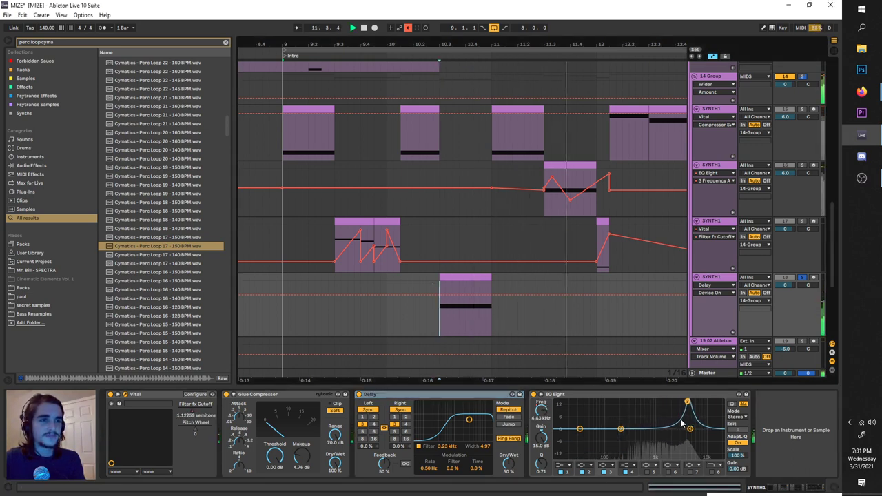
{"action": "scroll", "coordinate": [563, 306], "scroll_direction": "right", "scroll_amount": 3}
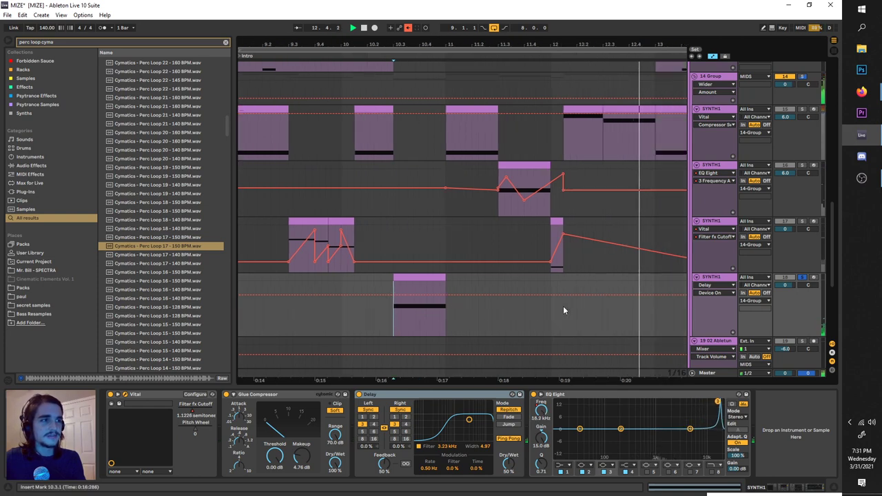
{"action": "scroll", "coordinate": [565, 307], "scroll_direction": "down", "scroll_amount": 3}
{"action": "left_click_drag", "start_coordinate": [708, 401], "coordinate": [648, 405]}
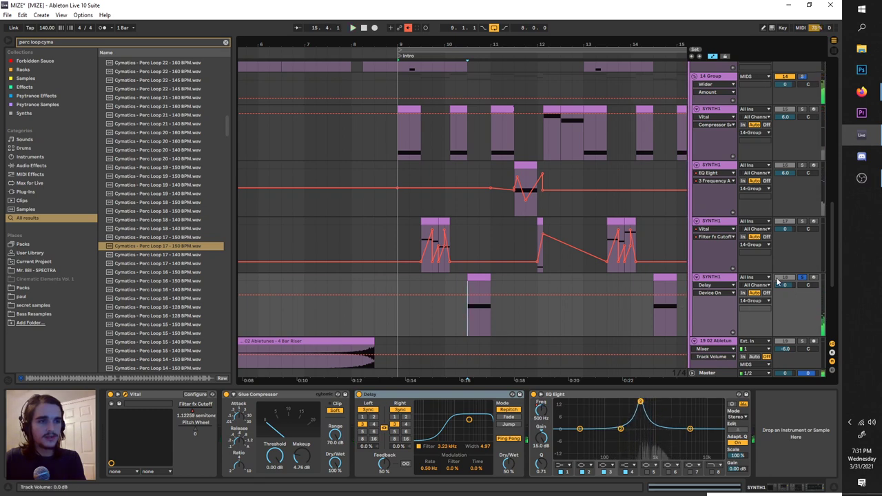
{"action": "left_click", "coordinate": [360, 394]}
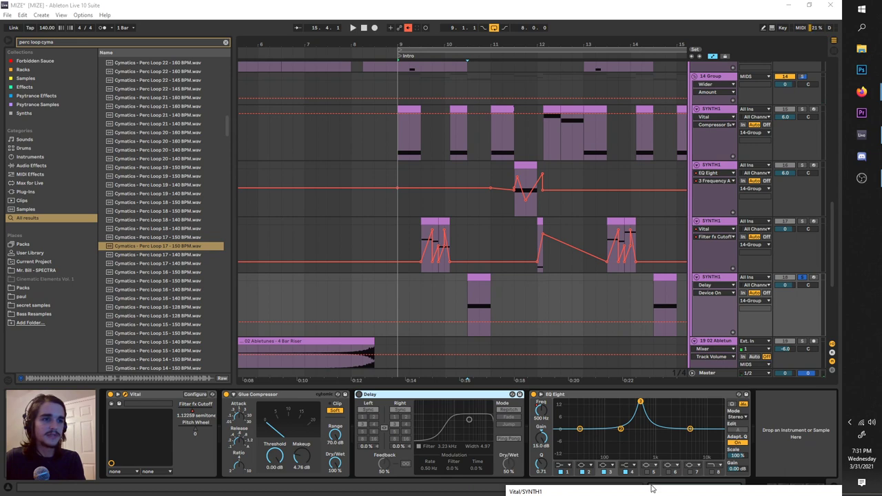
- Bring the fourth SYNTH1 track's Vital into full view, switch off Oscillator 2 and audition the sound
{"action": "left_click_drag", "start_coordinate": [651, 488], "coordinate": [445, 8]}
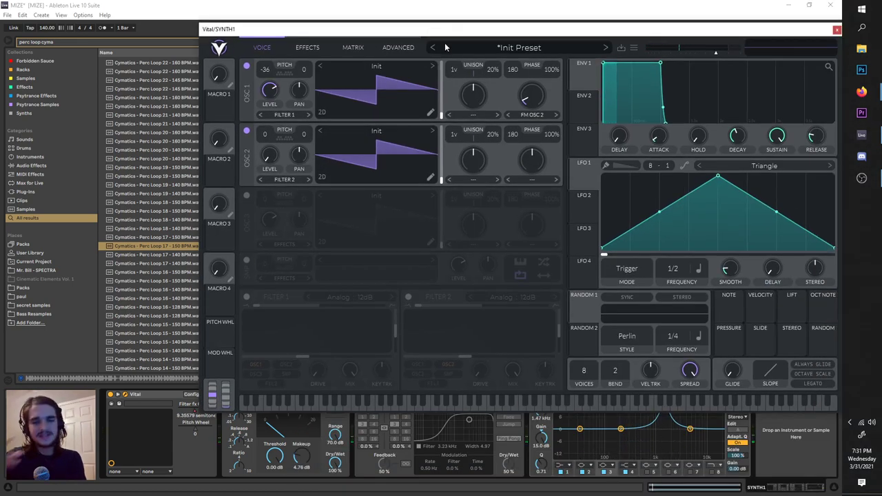
{"action": "left_click", "coordinate": [247, 130]}
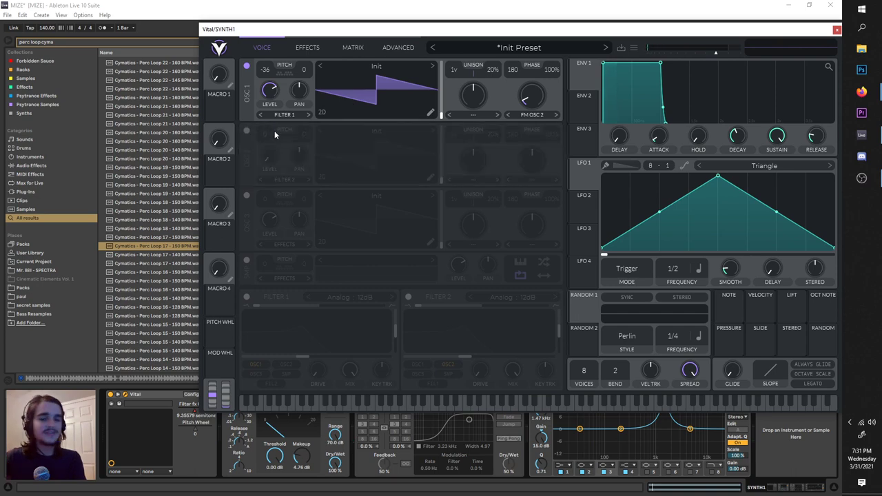
{"action": "key", "text": "space"}
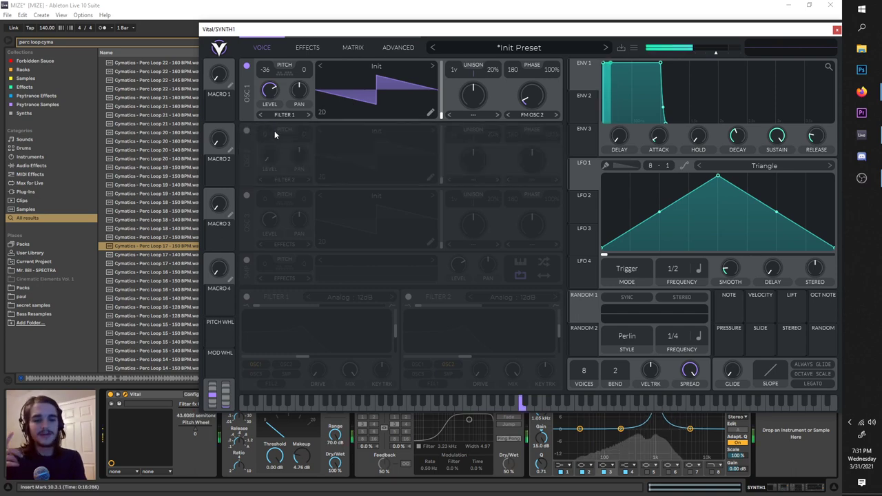
- Switch Oscillator 2 back on in Vital and audition changes to its level and to Oscillator 1's FM OSC 2 amount
{"action": "left_click", "coordinate": [532, 115]}
{"action": "left_click", "coordinate": [535, 226]}
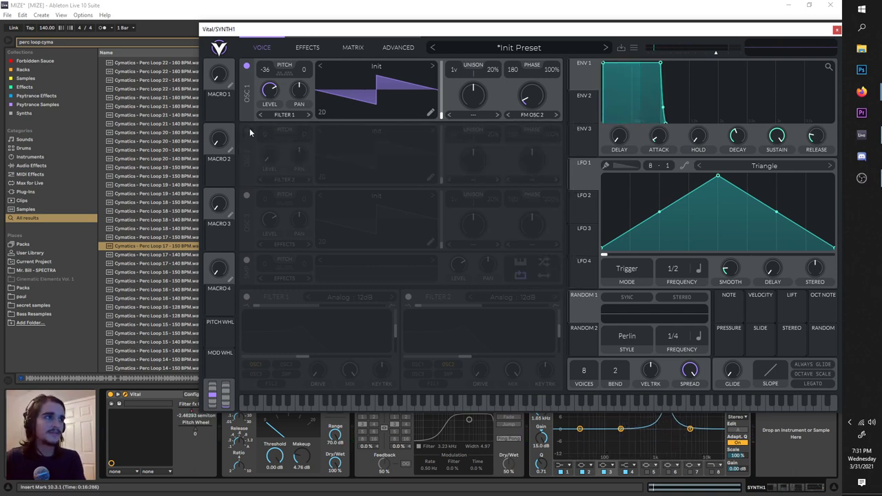
{"action": "left_click", "coordinate": [302, 126]}
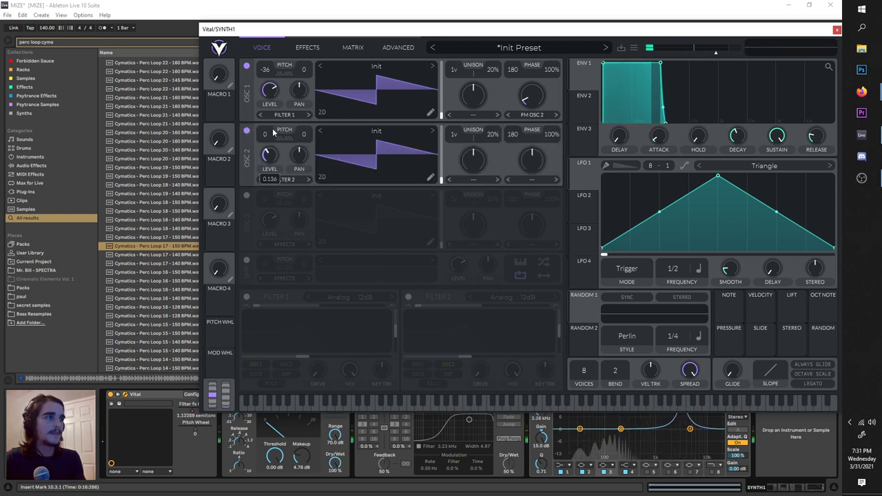
{"action": "left_click_drag", "start_coordinate": [273, 132], "coordinate": [268, 200]}
{"action": "mouse_move", "coordinate": [530, 102]}
{"action": "left_mouse_down"}
{"action": "mouse_move", "coordinate": [528, 87]}
{"action": "mouse_move", "coordinate": [528, 105]}
{"action": "left_mouse_up"}
{"action": "mouse_move", "coordinate": [272, 138]}
{"action": "left_mouse_down"}
{"action": "mouse_move", "coordinate": [268, 128]}
{"action": "mouse_move", "coordinate": [269, 146]}
{"action": "left_mouse_up"}
- Show the Analog 24dB filter among Vital's effects and move the Vital window clear of the arrangement
{"action": "left_click", "coordinate": [308, 47]}
{"action": "left_click", "coordinate": [262, 47]}
{"action": "left_click", "coordinate": [301, 47]}
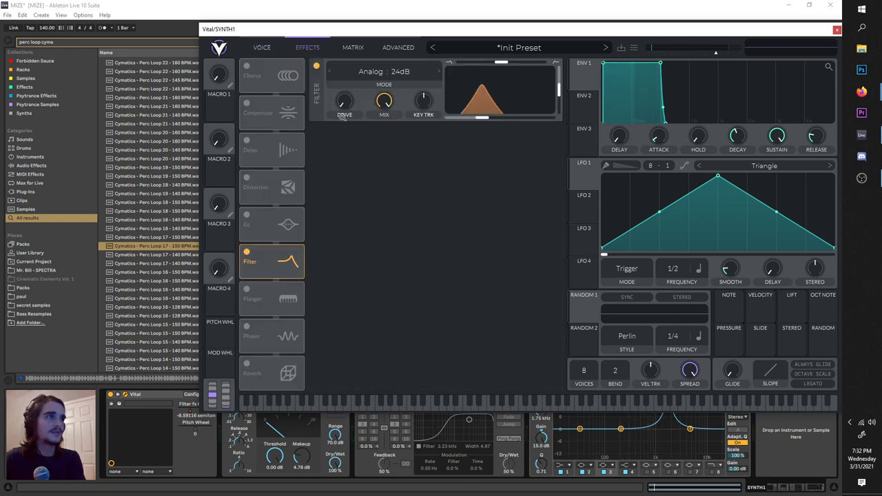
{"action": "left_click_drag", "start_coordinate": [461, 33], "coordinate": [488, 417]}
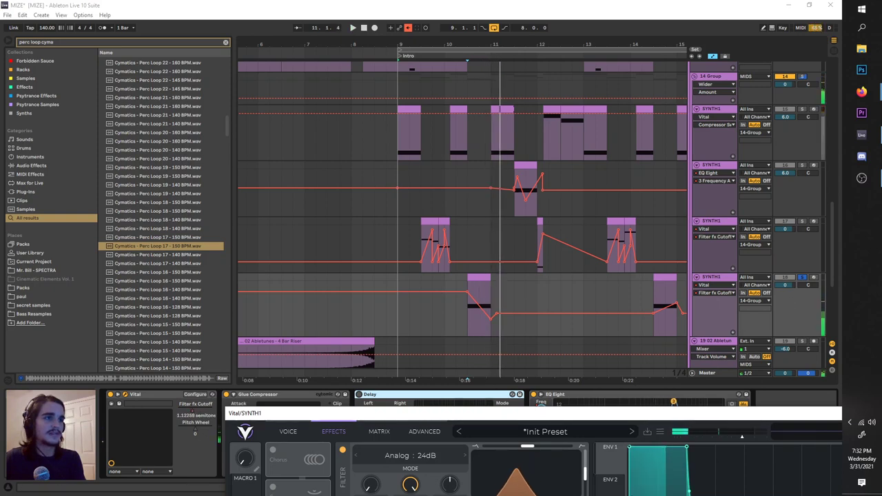
{"action": "left_click_drag", "start_coordinate": [645, 410], "coordinate": [617, 492]}
- Unsolo the fourth SYNTH1 track, play from 11.3.1 and solo the second SYNTH1 track
{"action": "scroll", "coordinate": [532, 232], "scroll_direction": "up", "scroll_amount": 3}
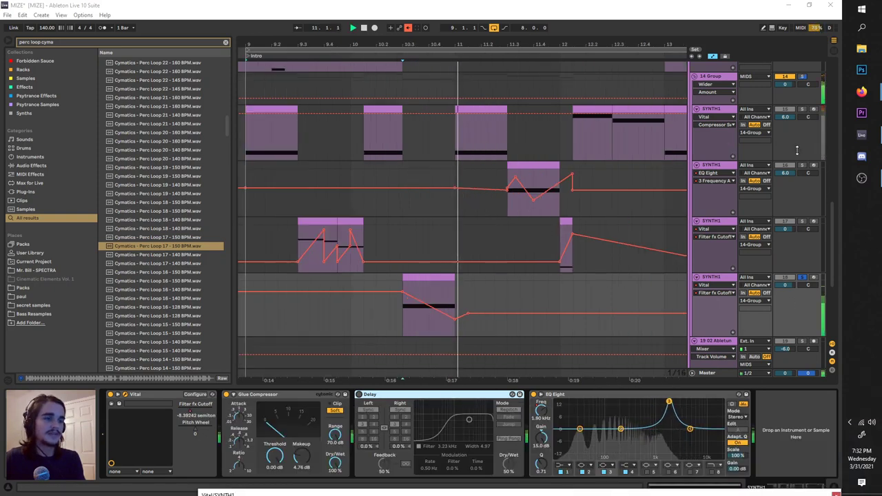
{"action": "left_click", "coordinate": [803, 166]}
{"action": "key", "text": "space"}
{"action": "left_click", "coordinate": [456, 169]}
{"action": "key", "text": "space"}
{"action": "left_click_drag", "start_coordinate": [540, 161], "coordinate": [503, 161]}
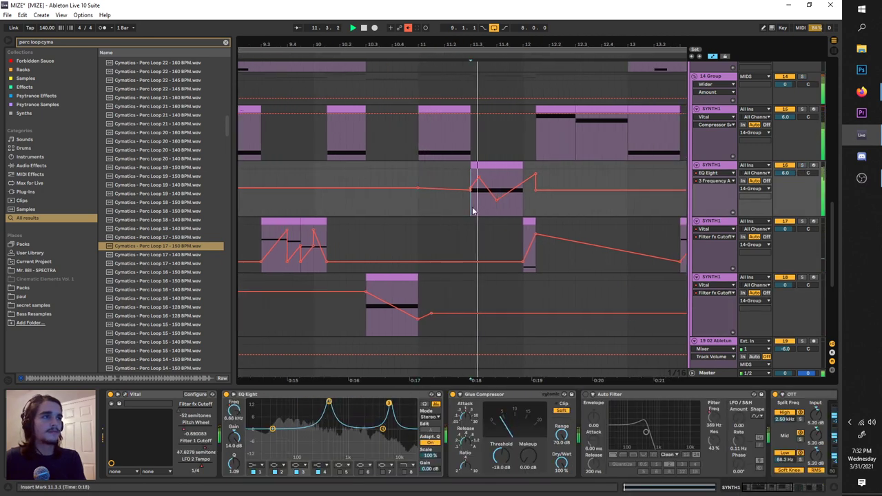
{"action": "left_click", "coordinate": [803, 167]}
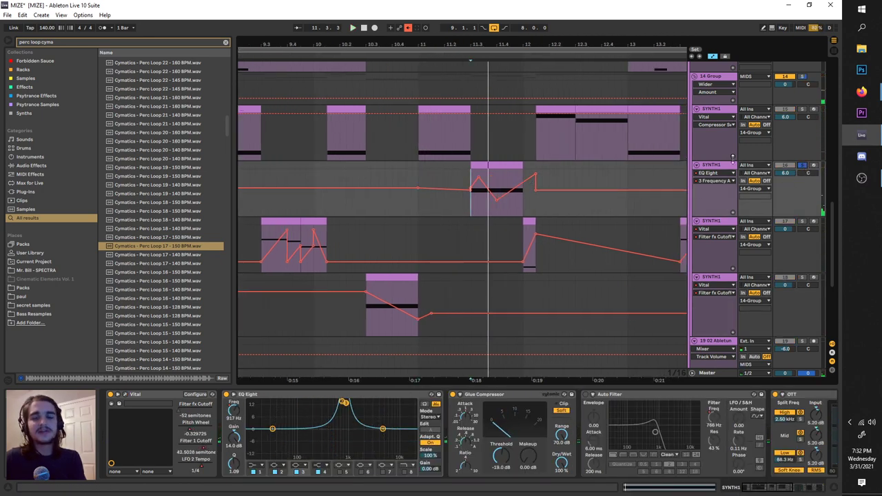
- Open the second SYNTH1 track's Vital, audition its sound and show its modulation matrix
{"action": "left_click", "coordinate": [126, 394]}
{"action": "mouse_move", "coordinate": [291, 115]}
{"action": "left_mouse_down"}
{"action": "mouse_move", "coordinate": [359, 79]}
{"action": "mouse_move", "coordinate": [407, 66]}
{"action": "left_mouse_up"}
{"action": "key", "text": "space"}
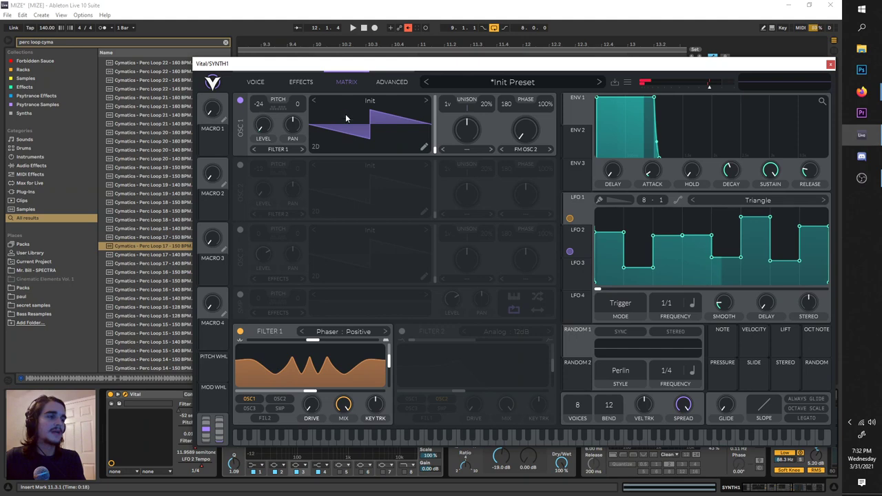
{"action": "left_click_drag", "start_coordinate": [351, 63], "coordinate": [345, 407]}
{"action": "left_click", "coordinate": [340, 426]}
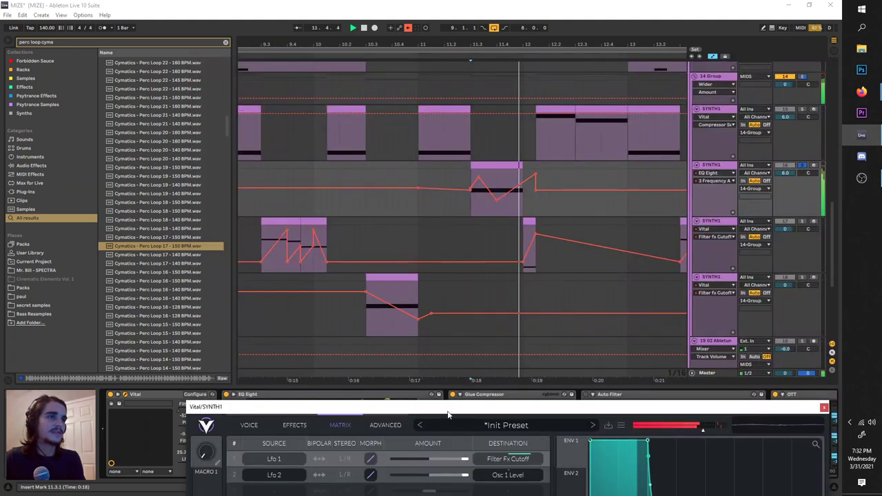
- Show Vital's effects and compare the second SYNTH1 sound with Chorus switched off and back on
{"action": "left_click_drag", "start_coordinate": [448, 415], "coordinate": [486, 176]}
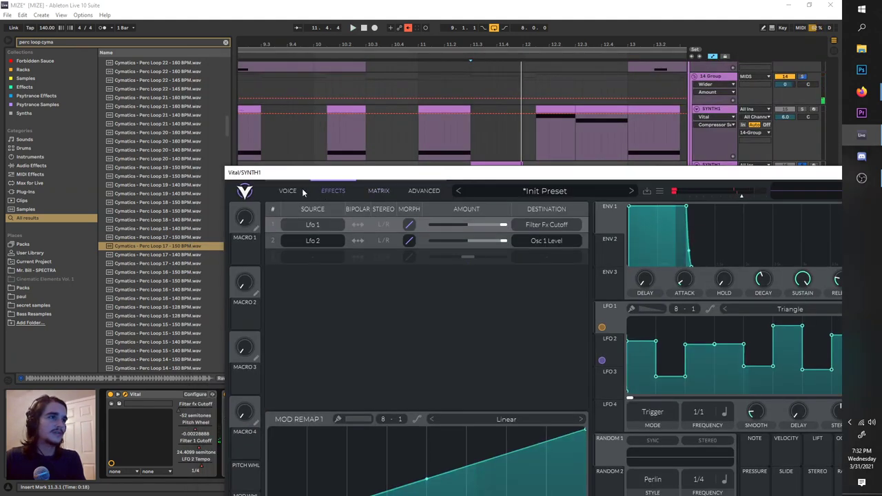
{"action": "left_click", "coordinate": [333, 191]}
{"action": "left_click_drag", "start_coordinate": [332, 172], "coordinate": [392, 73]}
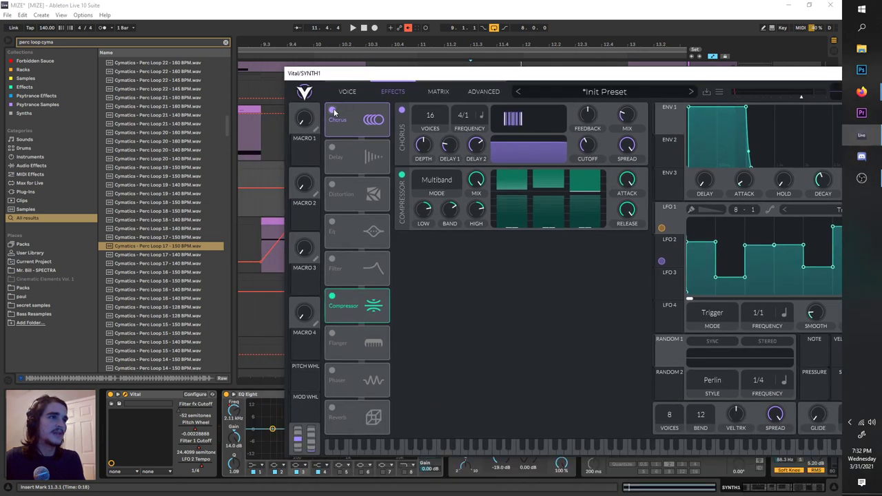
{"action": "key", "text": "space"}
{"action": "left_click_drag", "start_coordinate": [594, 116], "coordinate": [593, 111]}
{"action": "key", "text": "space"}
{"action": "key", "text": "space"}
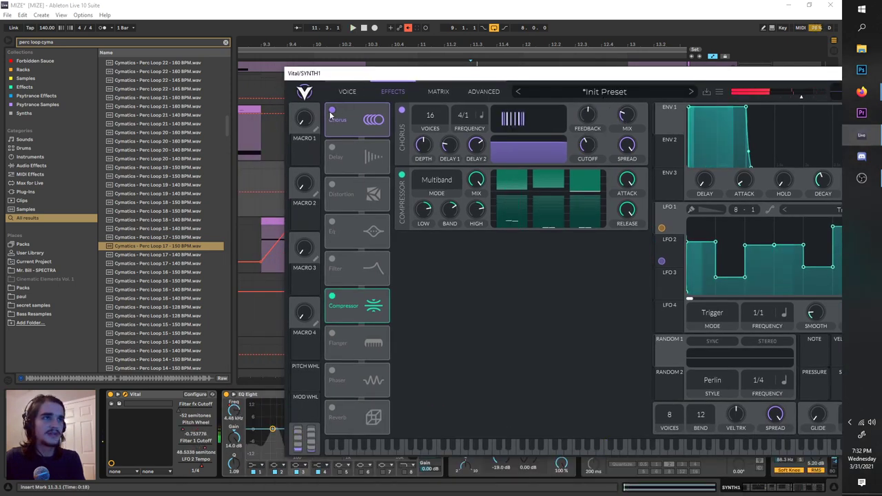
{"action": "left_click", "coordinate": [332, 110]}
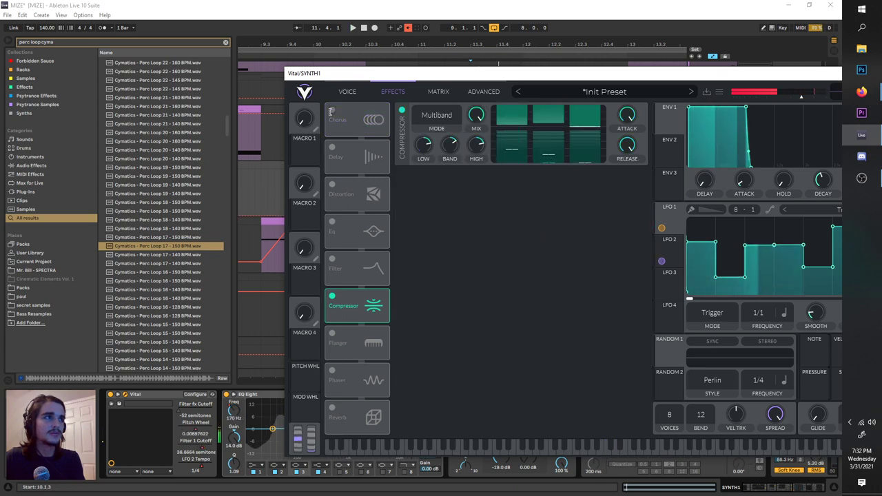
{"action": "left_click", "coordinate": [331, 110]}
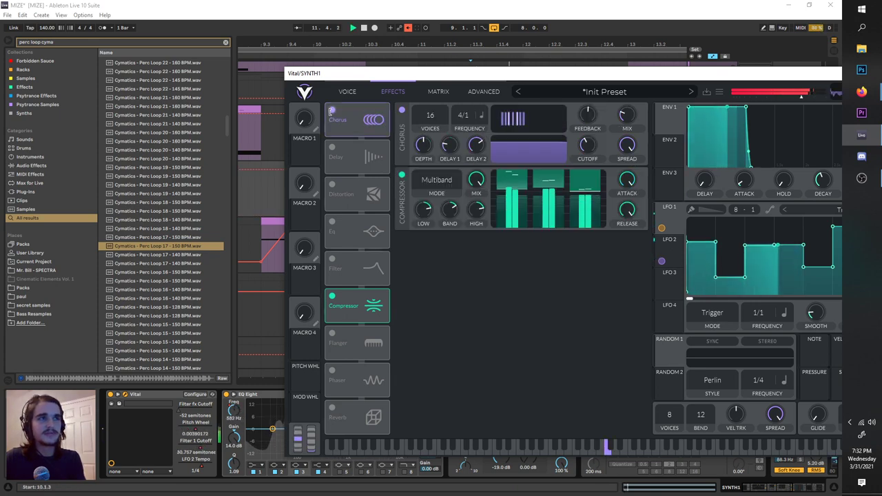
- Show the LFO 2 shape in Vital alongside the Oscillator 1 level it modulates
{"action": "left_click_drag", "start_coordinate": [388, 76], "coordinate": [244, 115]}
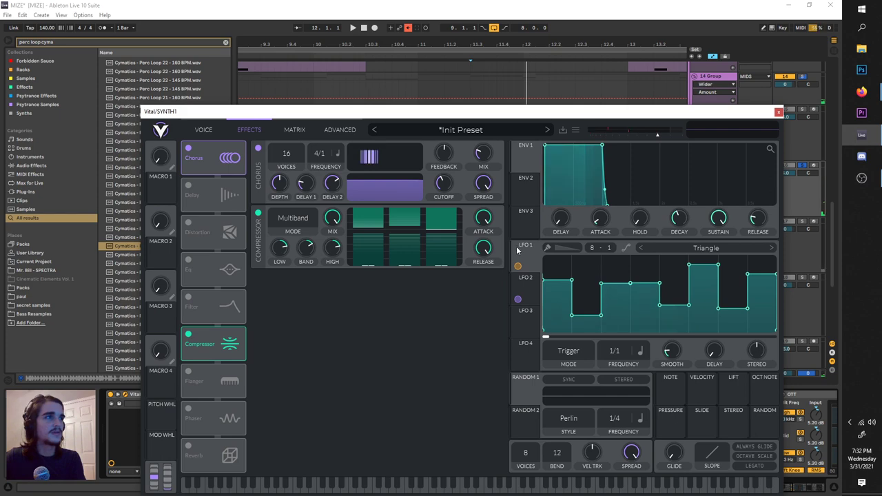
{"action": "left_click", "coordinate": [524, 291]}
{"action": "left_click", "coordinate": [222, 126]}
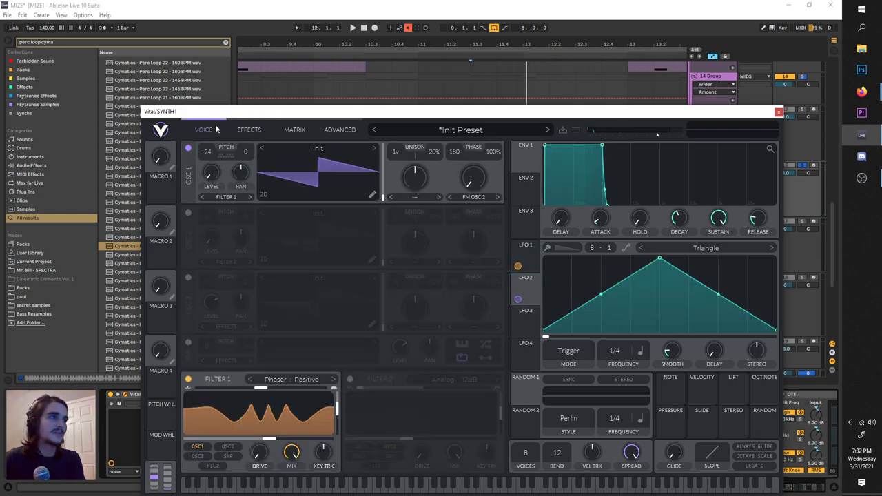
{"action": "left_click_drag", "start_coordinate": [263, 114], "coordinate": [299, 70]}
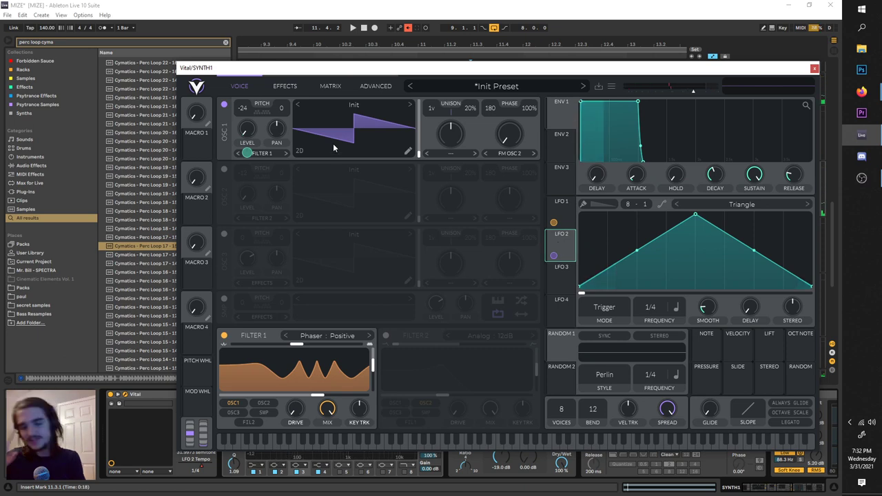
- Play the second SYNTH1 track's clip from 11.3.1 and close its Vital window
{"action": "left_click_drag", "start_coordinate": [292, 74], "coordinate": [235, 283]}
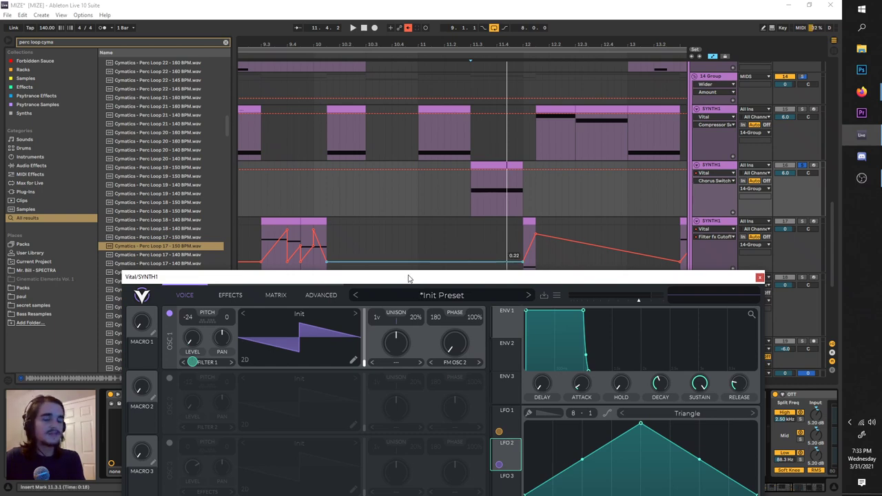
{"action": "left_click", "coordinate": [469, 198]}
{"action": "key", "text": "space"}
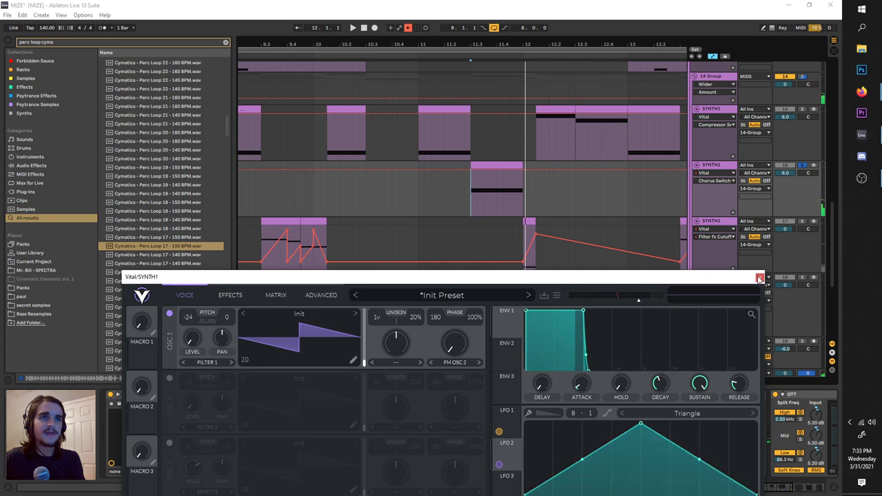
{"action": "left_click_drag", "start_coordinate": [729, 280], "coordinate": [596, 110]}
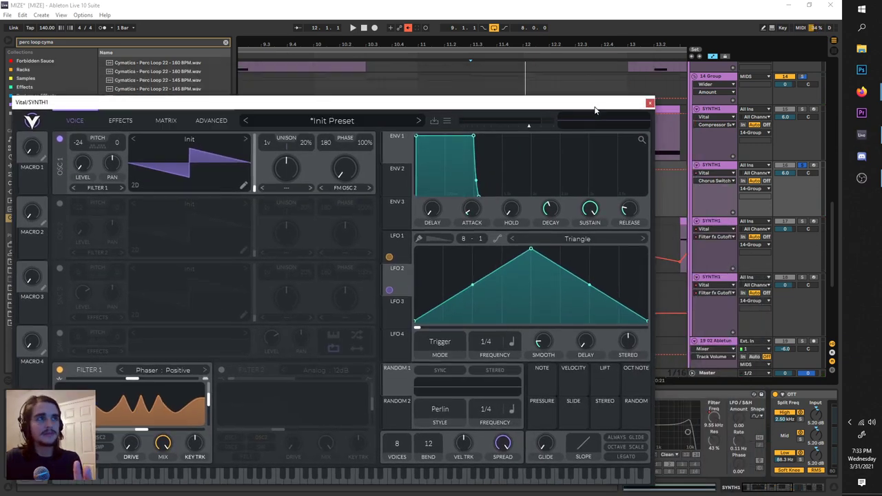
{"action": "left_click", "coordinate": [649, 105]}
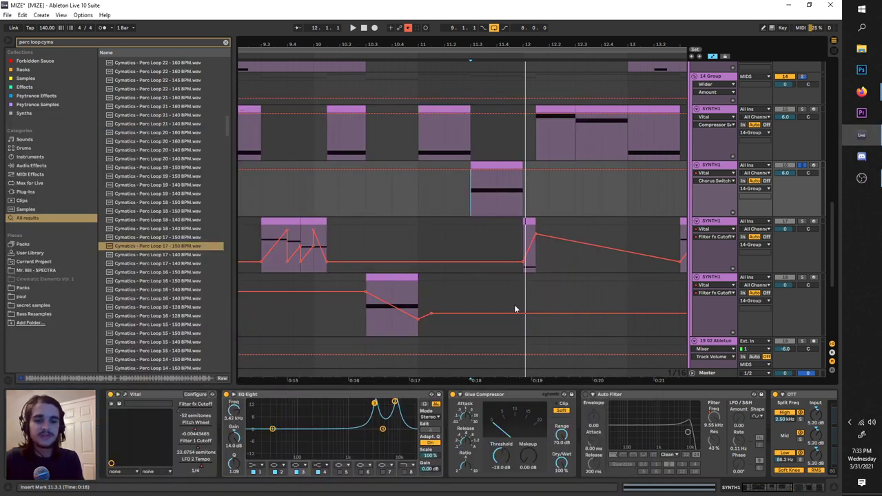
- Audition the clip again and show EQ Eight's band 3 frequency automation on the second SYNTH1 track
{"action": "key", "text": "space"}
{"action": "key", "text": "space"}
{"action": "left_click", "coordinate": [310, 404]}
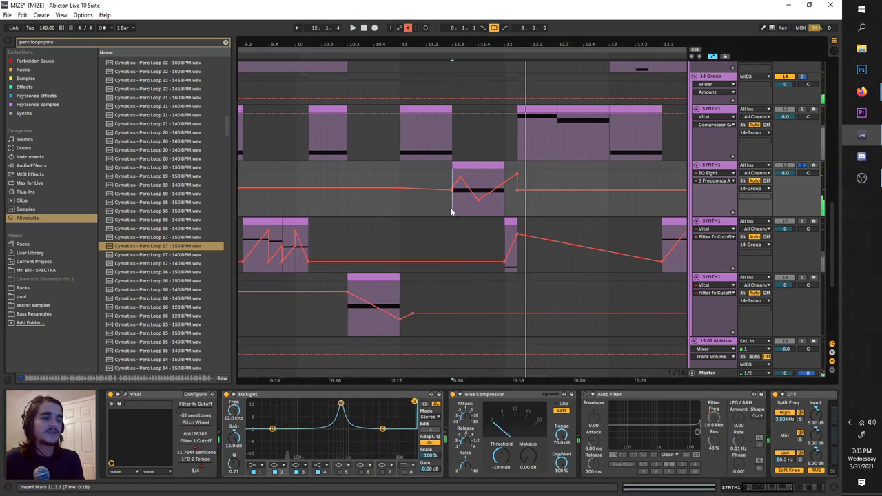
- Unsolo the second SYNTH1 track and play the Intro's four bass tracks together with the 14 Group soloed
{"action": "scroll", "coordinate": [452, 213], "scroll_direction": "right", "scroll_amount": 2}
{"action": "scroll", "coordinate": [454, 213], "scroll_direction": "down", "scroll_amount": 3}
{"action": "scroll", "coordinate": [454, 214], "scroll_direction": "right", "scroll_amount": 2}
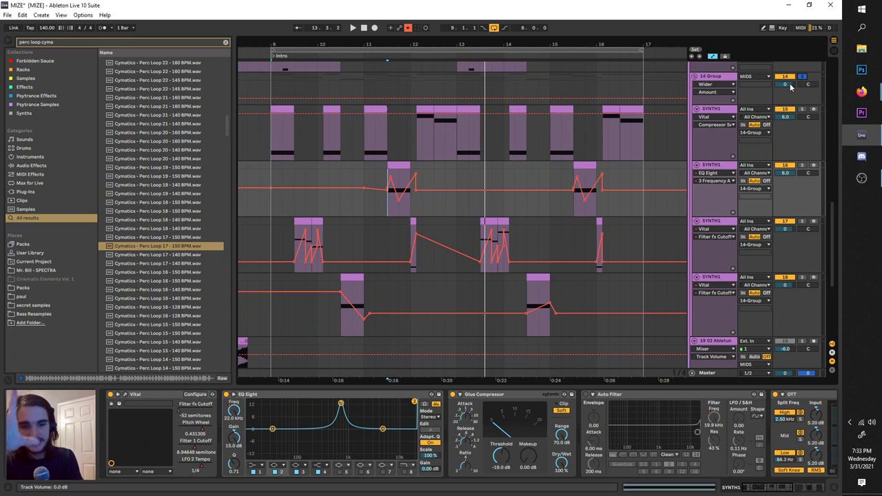
{"action": "scroll", "coordinate": [628, 149], "scroll_direction": "down", "scroll_amount": 2}
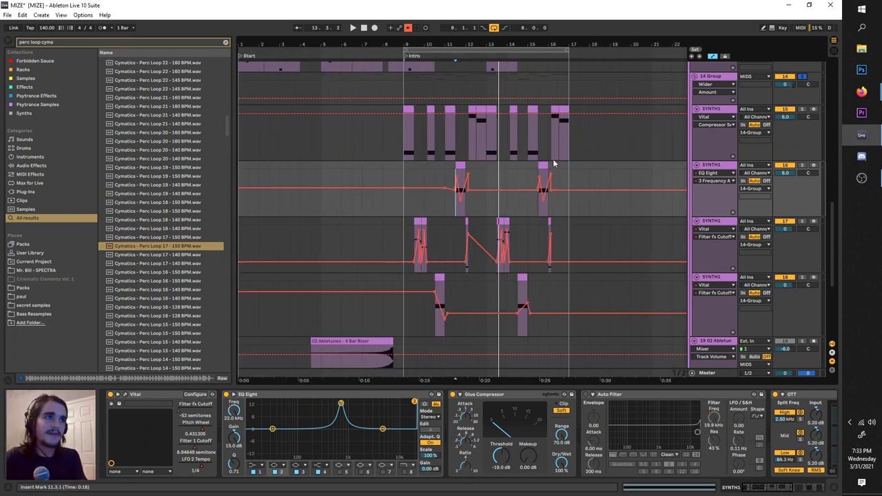
{"action": "scroll", "coordinate": [542, 157], "scroll_direction": "up", "scroll_amount": 5}
{"action": "key", "text": "space"}
{"action": "key", "text": "space"}
- Clear the solos on the MIDS group and the 14 Group
{"action": "scroll", "coordinate": [523, 211], "scroll_direction": "up", "scroll_amount": 5}
{"action": "scroll", "coordinate": [519, 230], "scroll_direction": "up", "scroll_amount": 8}
{"action": "scroll", "coordinate": [525, 238], "scroll_direction": "up", "scroll_amount": 3}
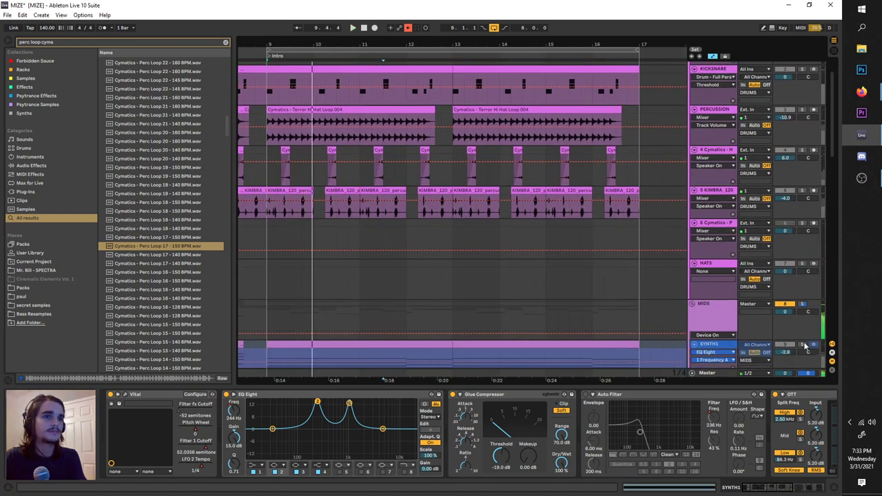
{"action": "scroll", "coordinate": [527, 252], "scroll_direction": "down", "scroll_amount": 4}
{"action": "scroll", "coordinate": [527, 253], "scroll_direction": "down", "scroll_amount": 6}
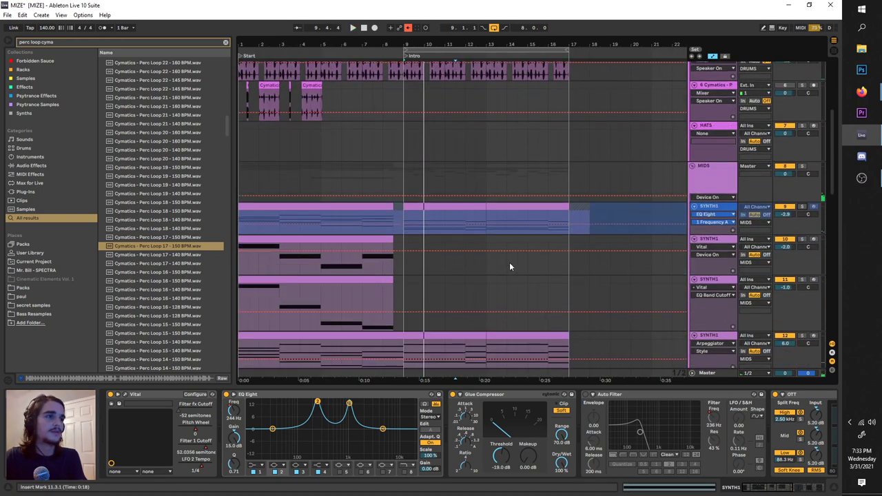
- Look over the tracks below the bass group in the Intro and return to the 14 Group
{"action": "scroll", "coordinate": [499, 244], "scroll_direction": "down", "scroll_amount": 10}
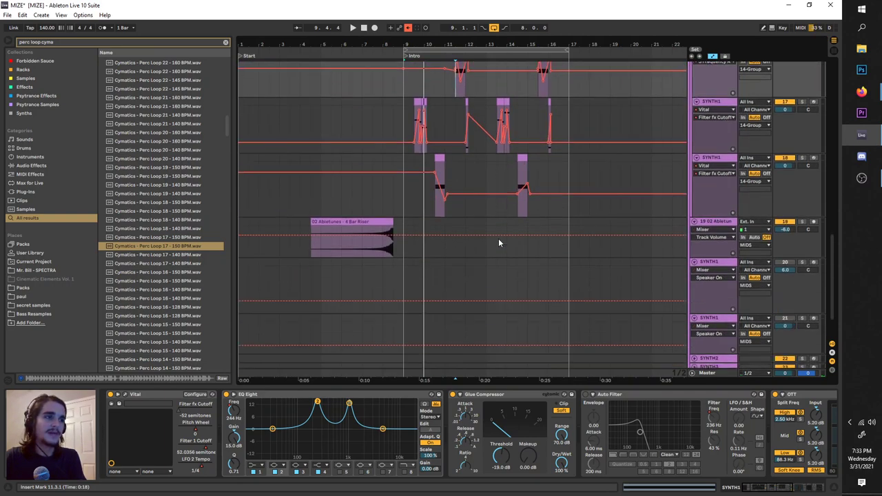
{"action": "scroll", "coordinate": [414, 231], "scroll_direction": "up", "scroll_amount": 4}
{"action": "scroll", "coordinate": [432, 226], "scroll_direction": "right", "scroll_amount": 3}
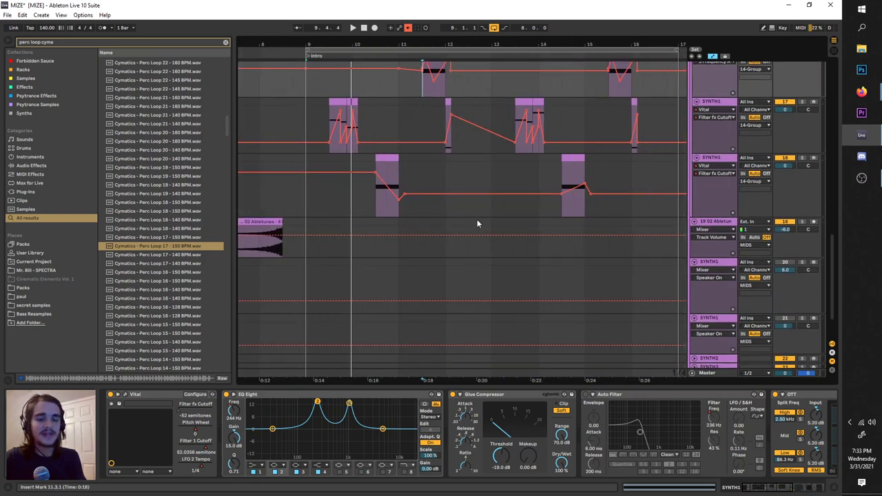
{"action": "scroll", "coordinate": [482, 220], "scroll_direction": "up", "scroll_amount": 2}
{"action": "scroll", "coordinate": [484, 221], "scroll_direction": "up", "scroll_amount": 5}
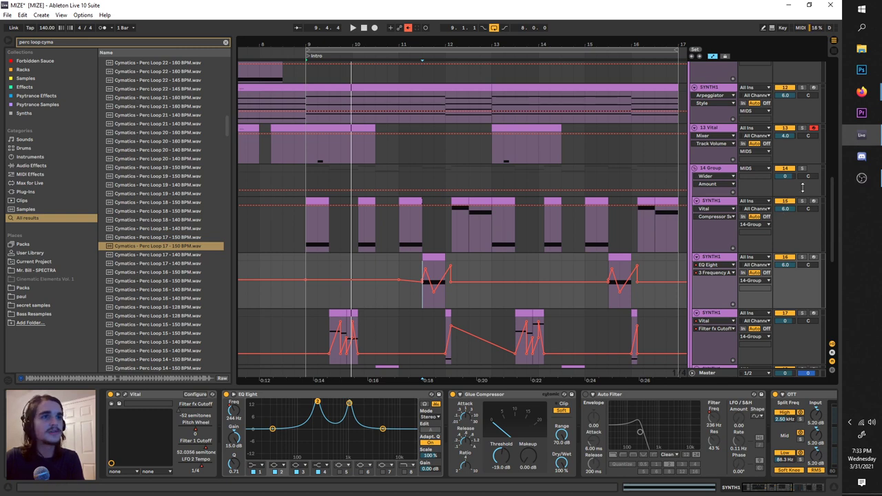